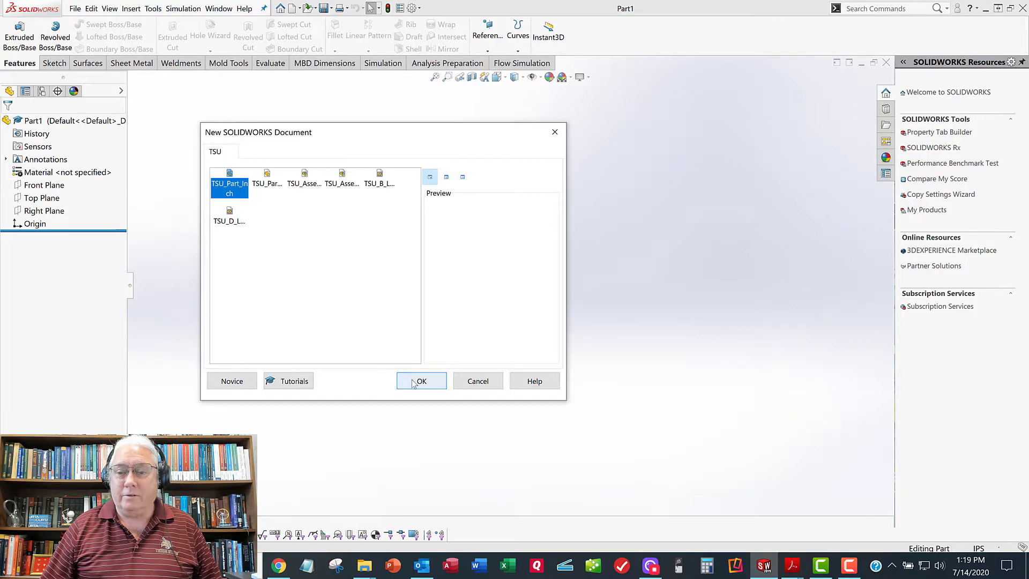
Step: Create a new part from the TSU_Part_Inch template and start a sketch on the Right Plane
left_click(421, 381)
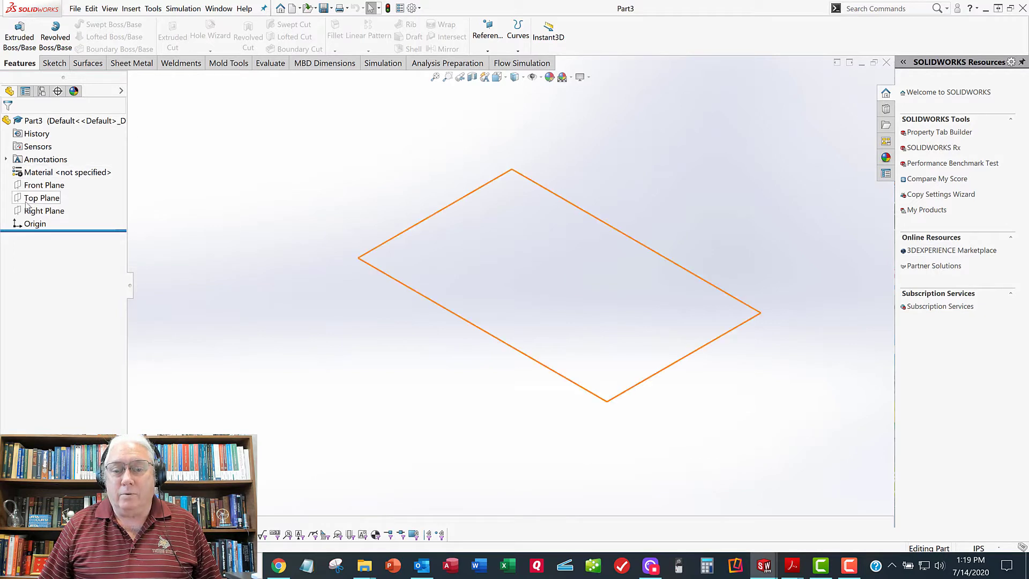
left_click(44, 212)
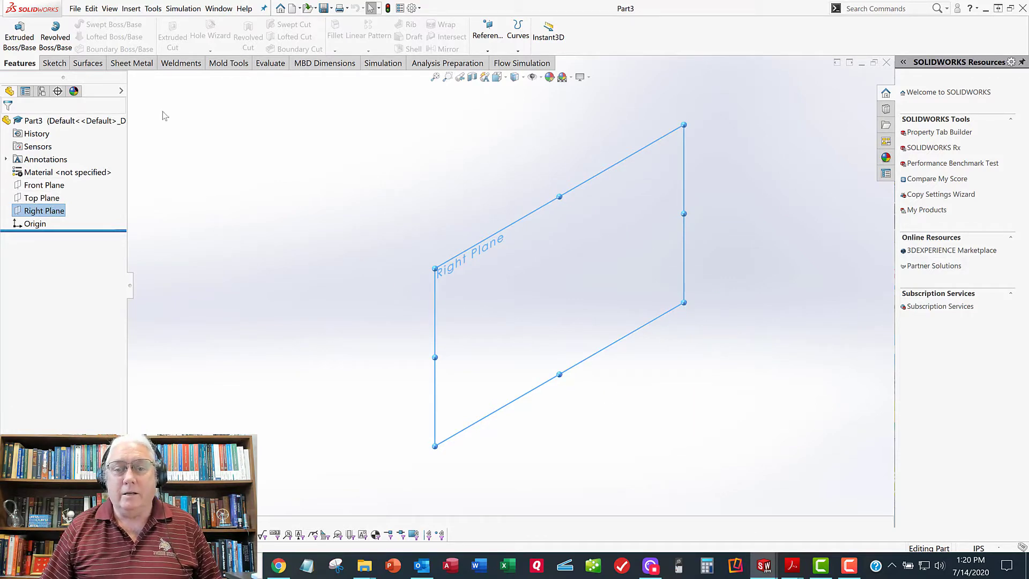
left_click(54, 62)
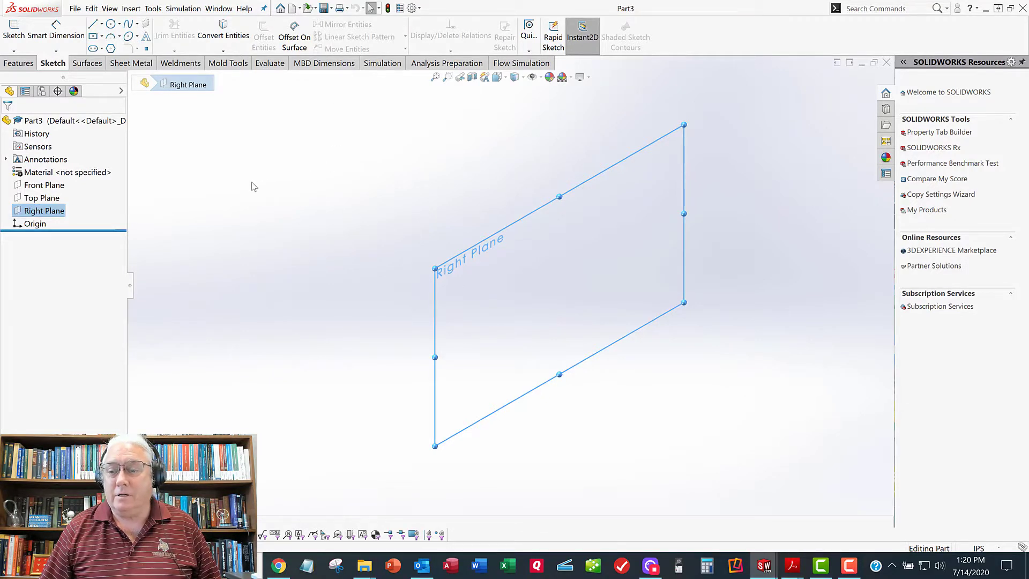
left_click(496, 285)
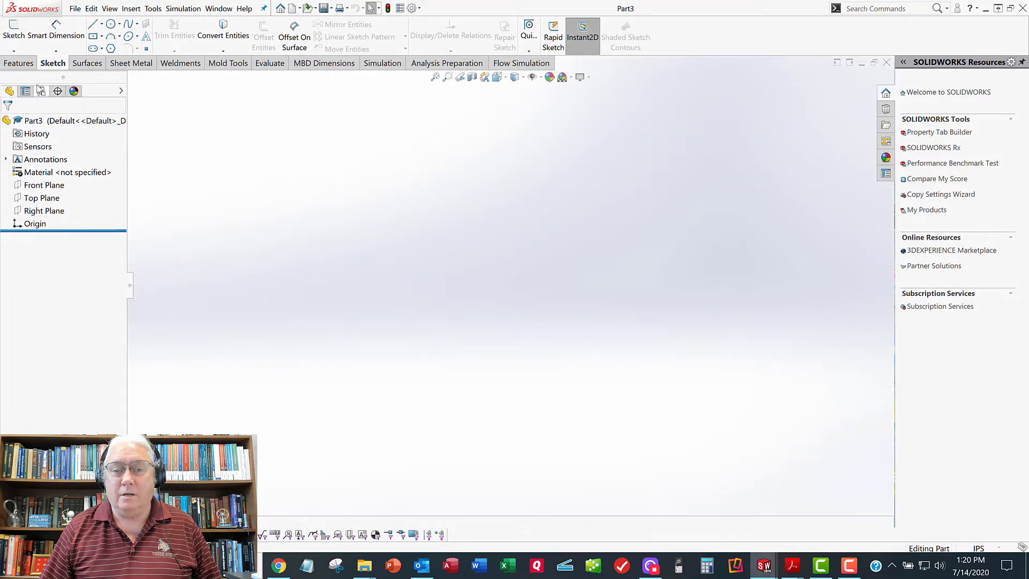
left_click(43, 211)
left_click(15, 35)
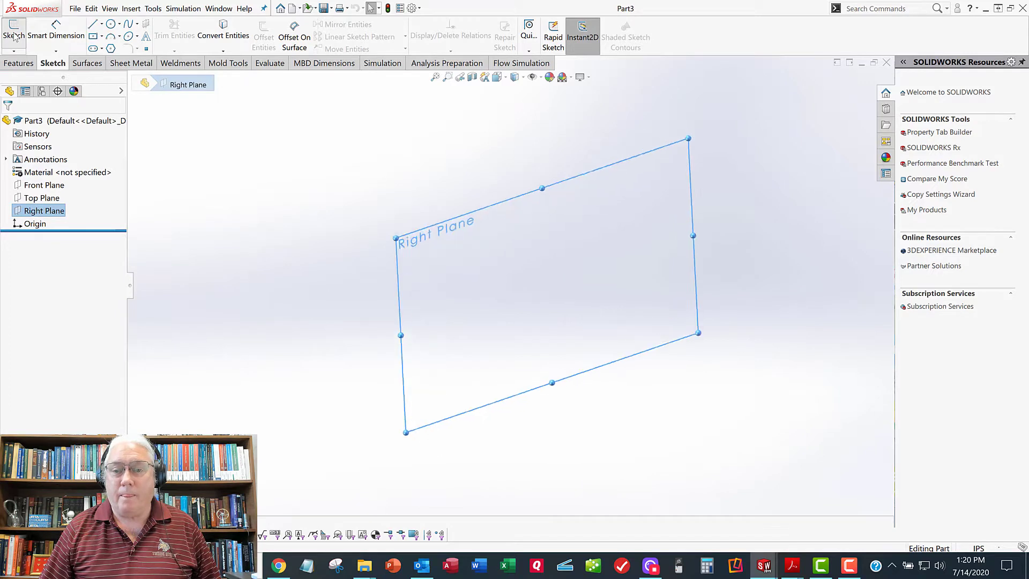
scroll(508, 293, "down", 3)
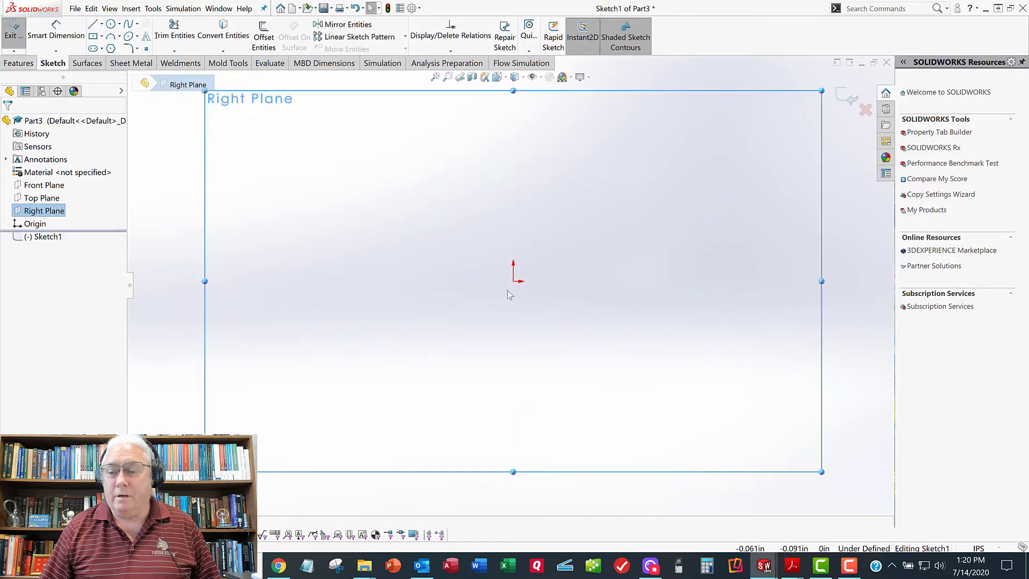
left_click(101, 24)
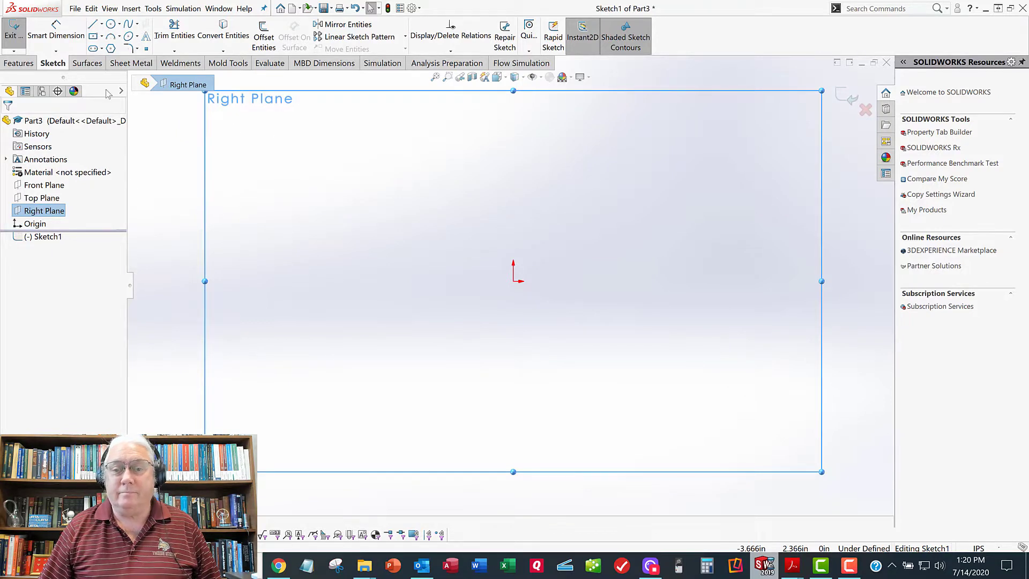
left_click(93, 26)
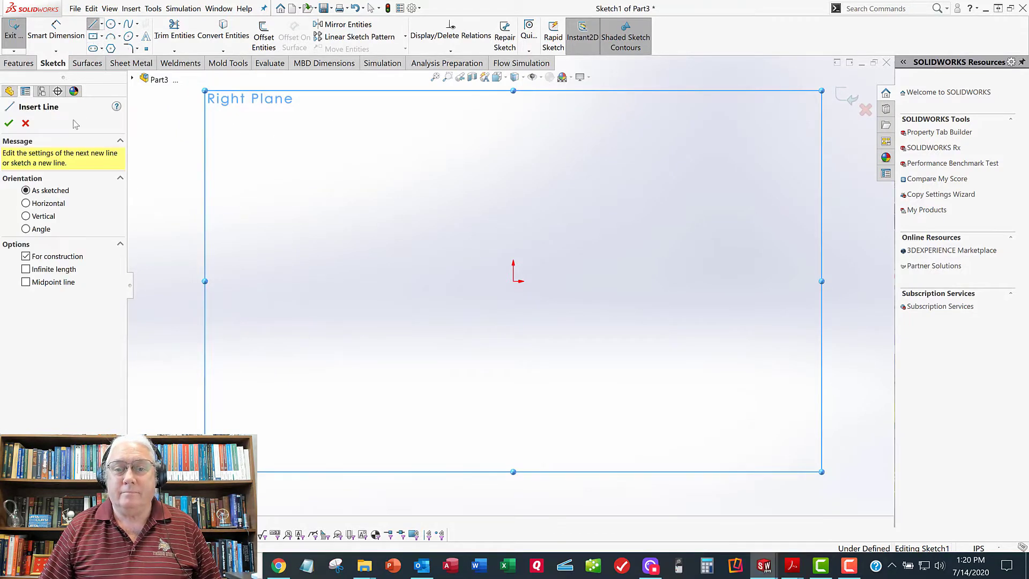
left_click(101, 24)
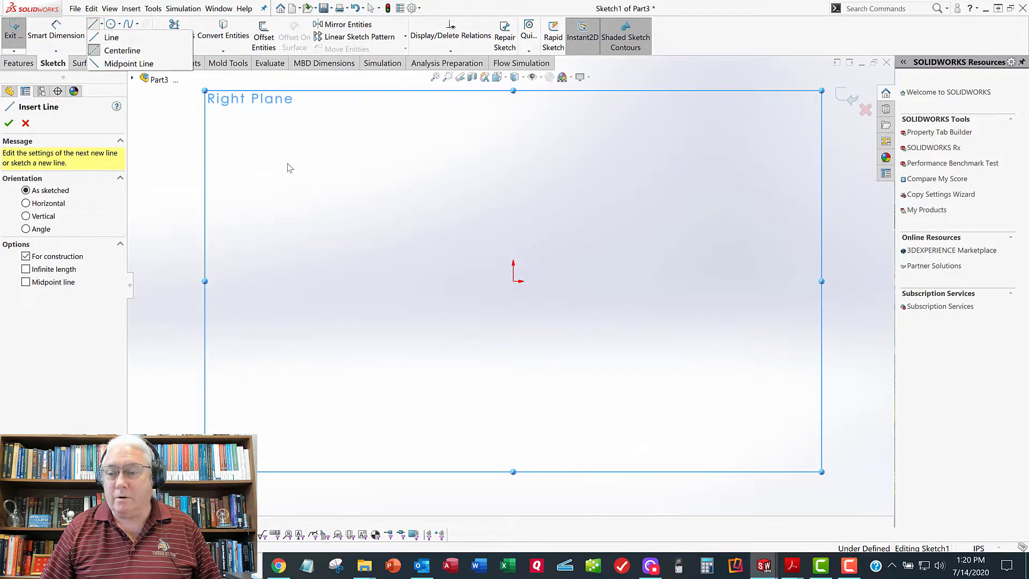
left_click(475, 318)
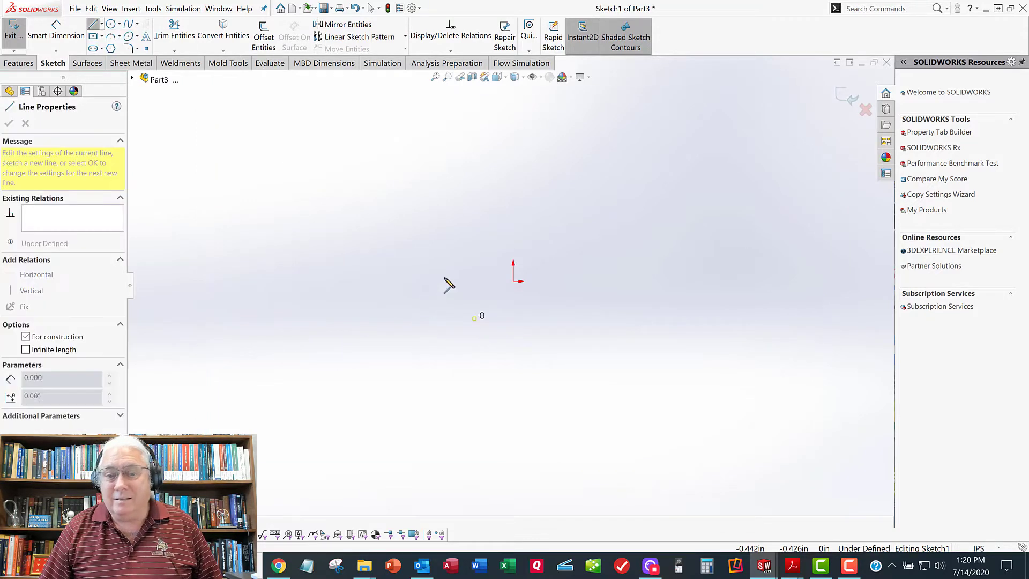
key("Escape")
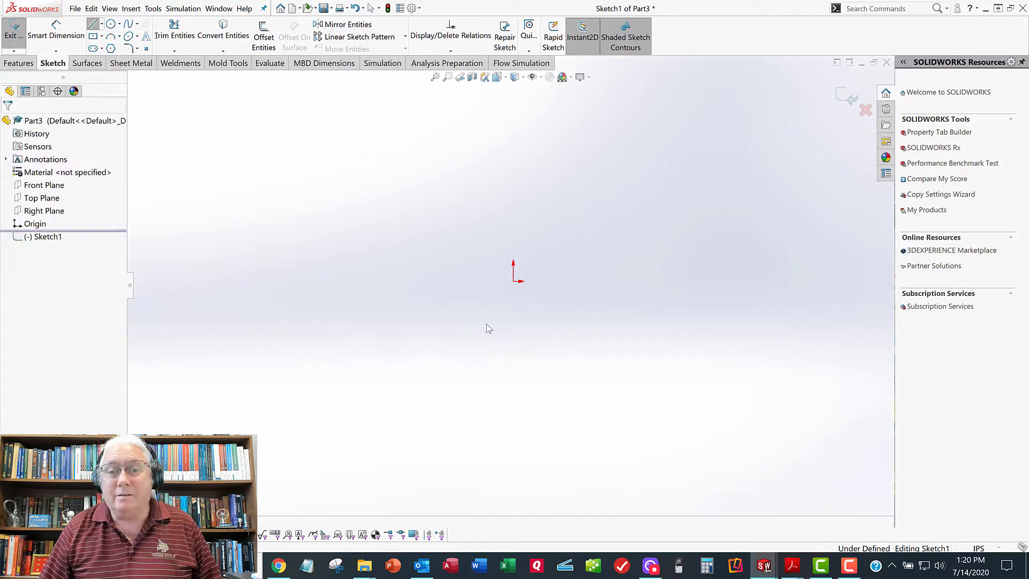
Step: Draw a horizontal centerline about 1.33 in long from the origin toward the left
left_click(101, 24)
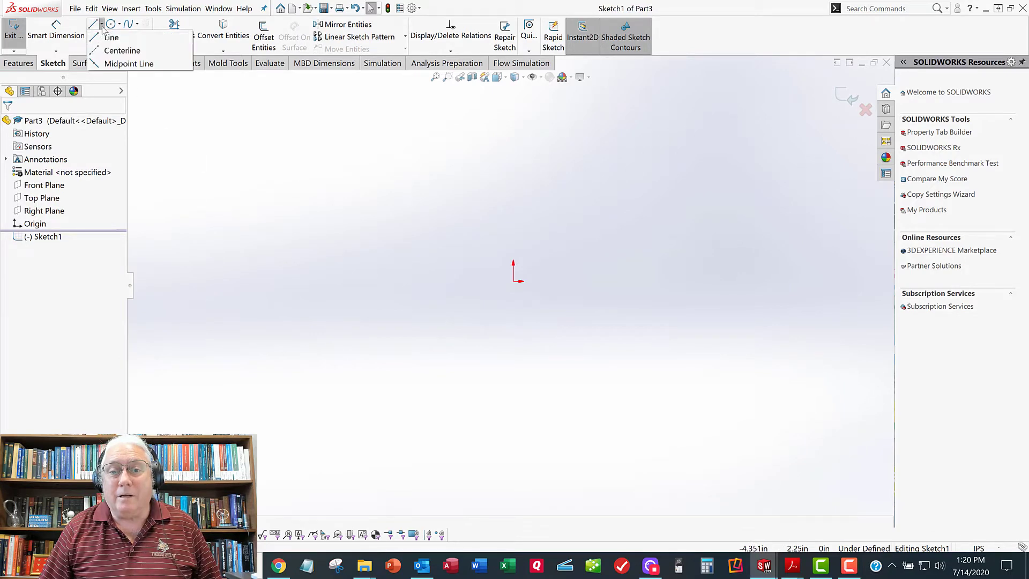
left_click(112, 51)
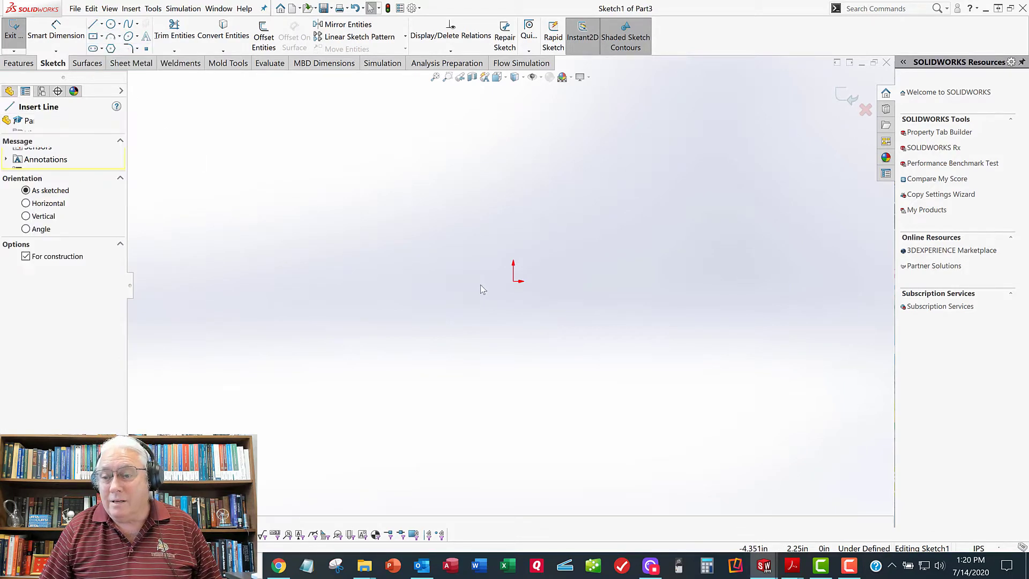
left_click(513, 281)
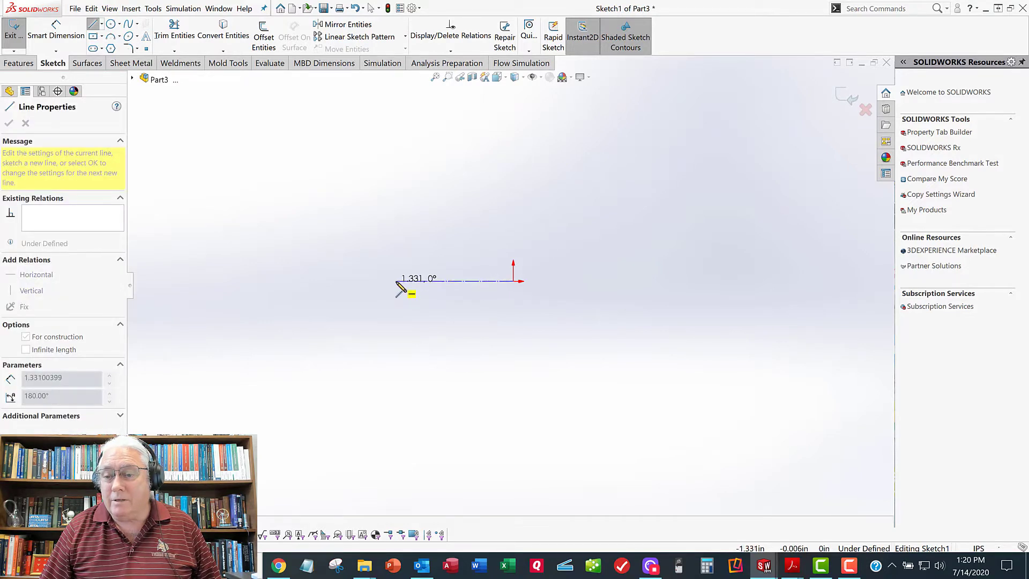
left_click(396, 281)
right_click(401, 287)
left_click(424, 285)
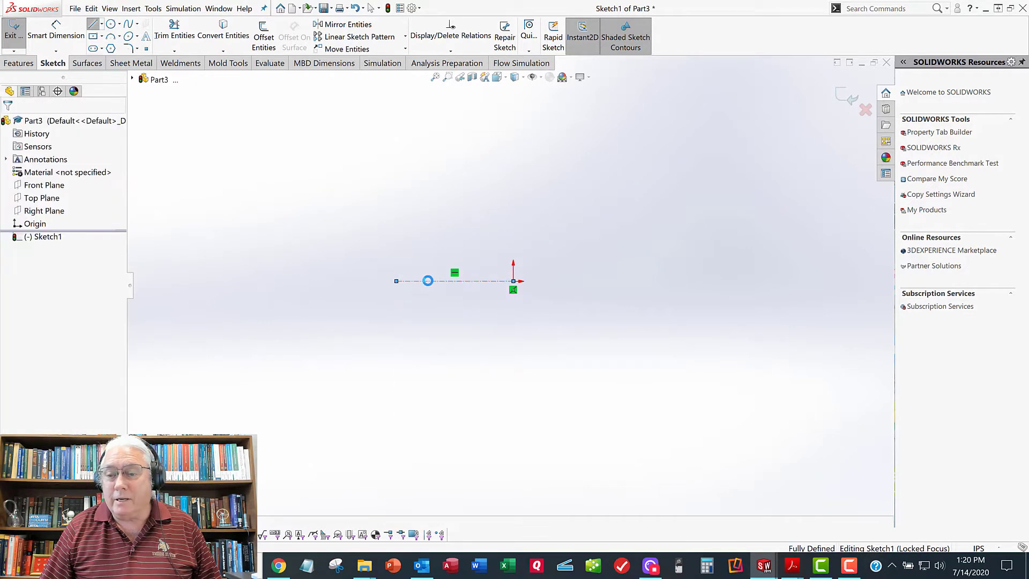
Step: Make the horizontal centerline infinite in length
left_click(428, 284)
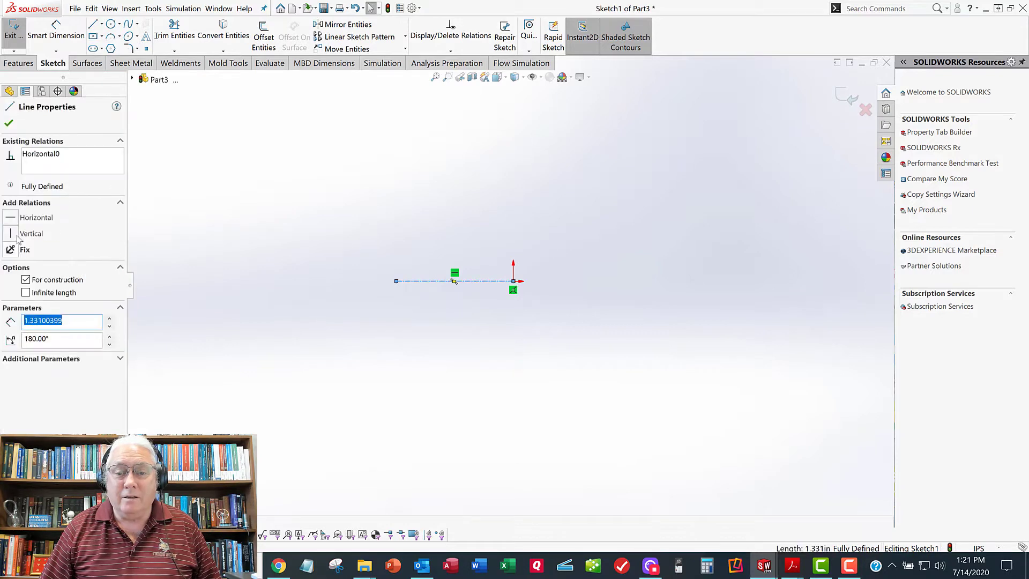
left_click(26, 292)
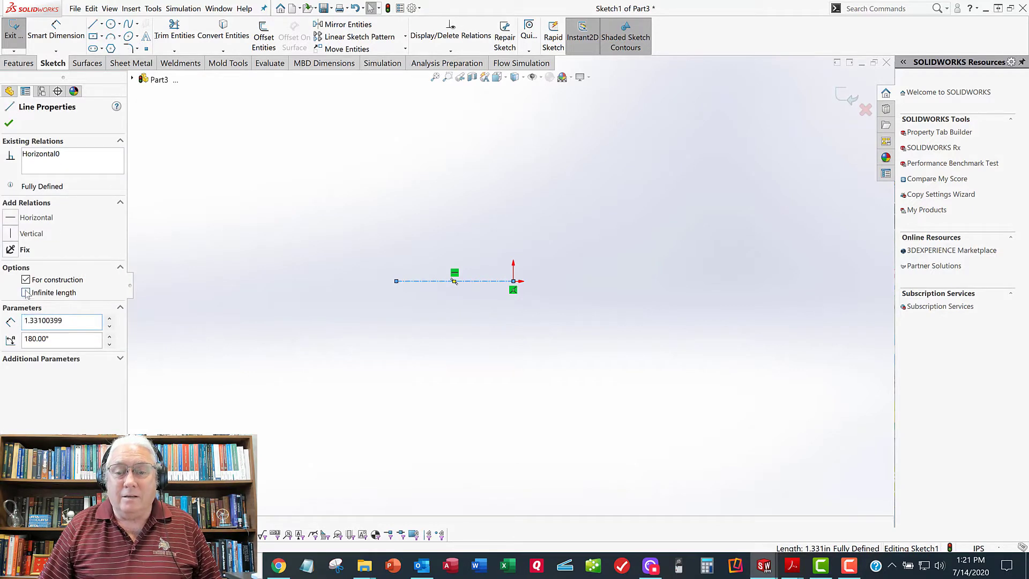
left_click(9, 123)
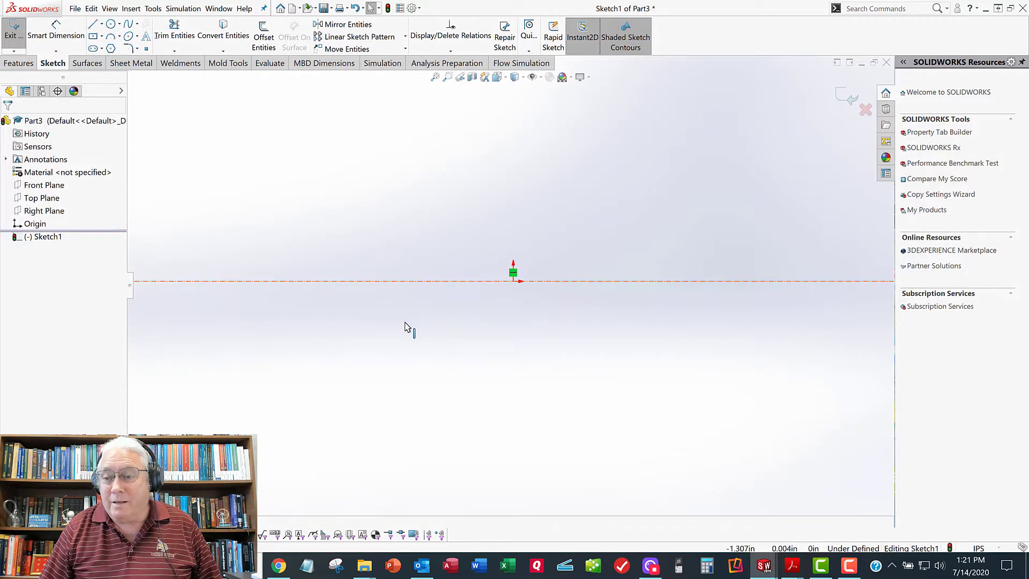
Step: Move the infinite centerline about 0.46 in below the origin, and add a coincident relation between it and the origin
left_click_drag(404, 323, 404, 322)
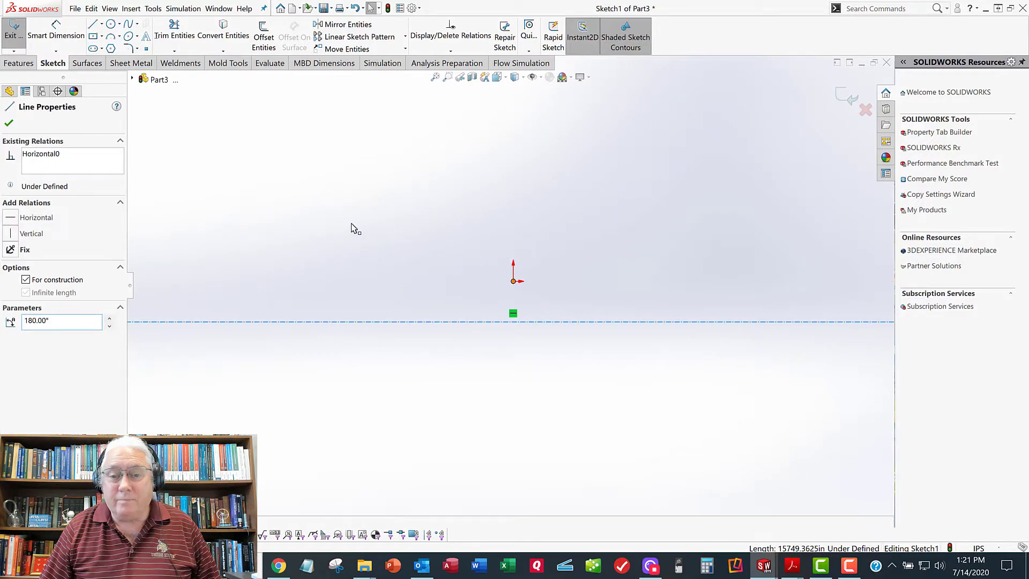
left_click(512, 281, "ctrl")
left_click(10, 266)
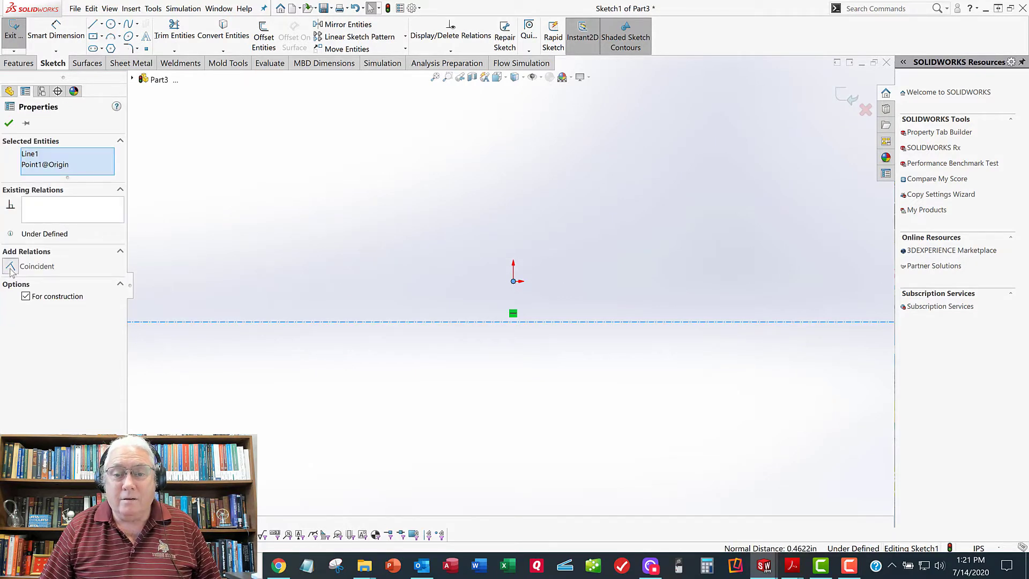
left_click(9, 124)
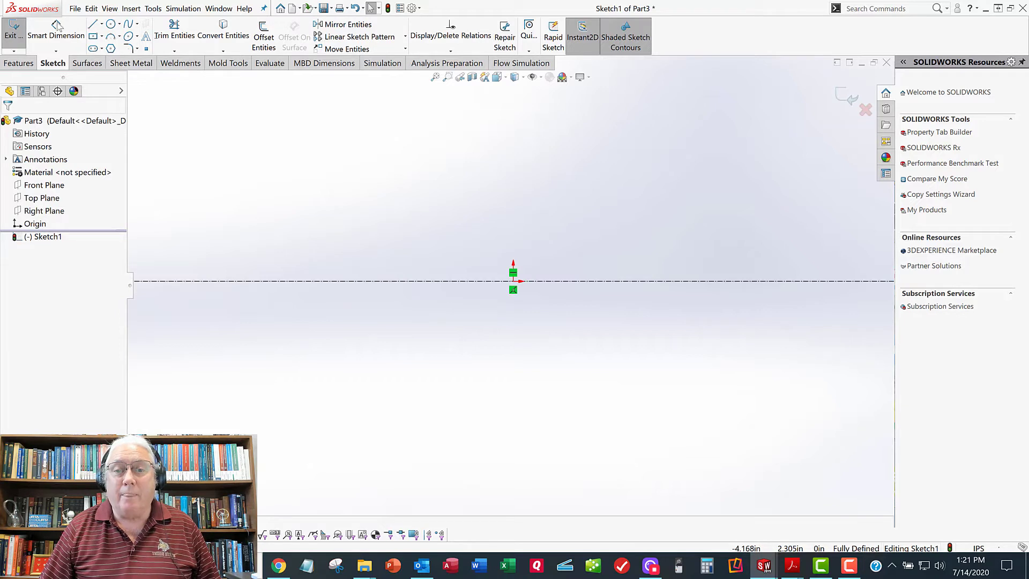
Step: Sketch the profile's left side from the origin with lines about 0.75 in up, 0.16 in right, 0.58 in up and 0.21 in right
left_click(93, 24)
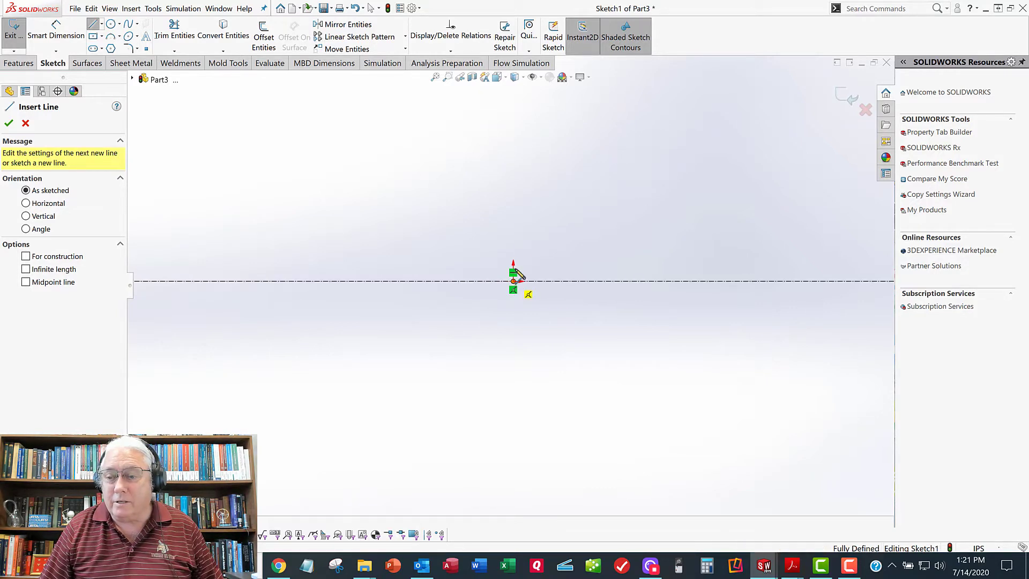
left_click(513, 280)
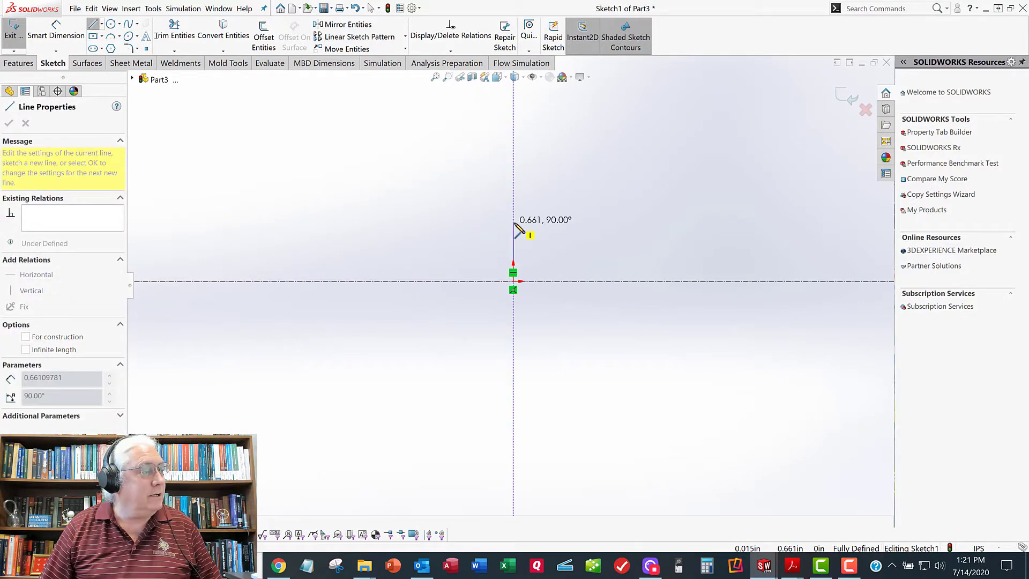
left_click(513, 215)
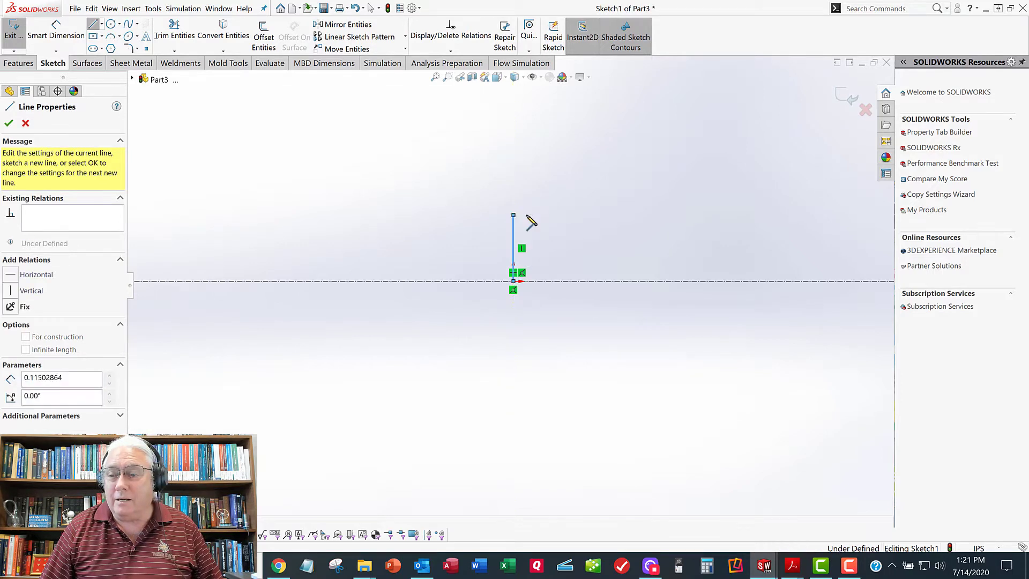
left_click(528, 215)
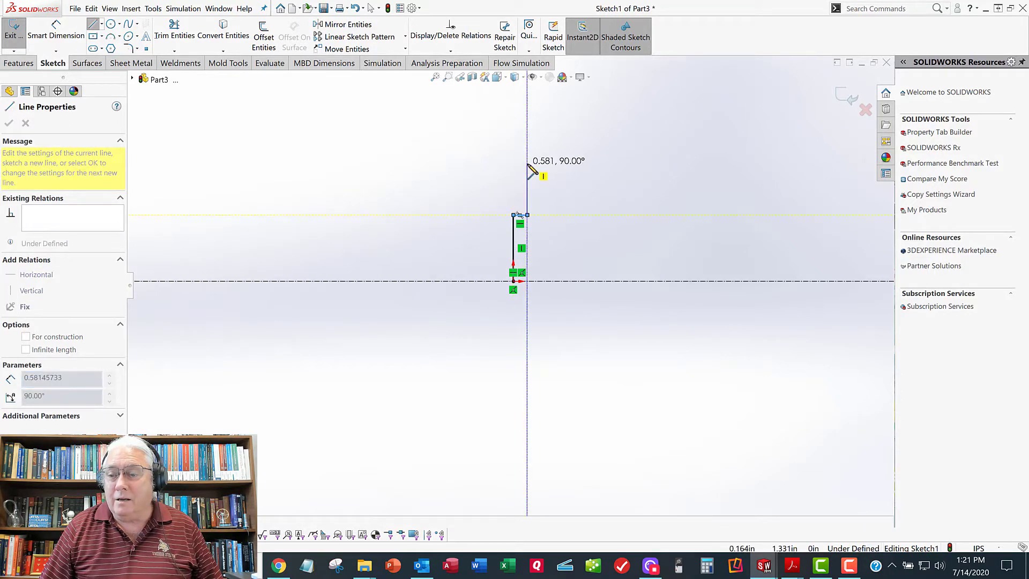
left_click(528, 163)
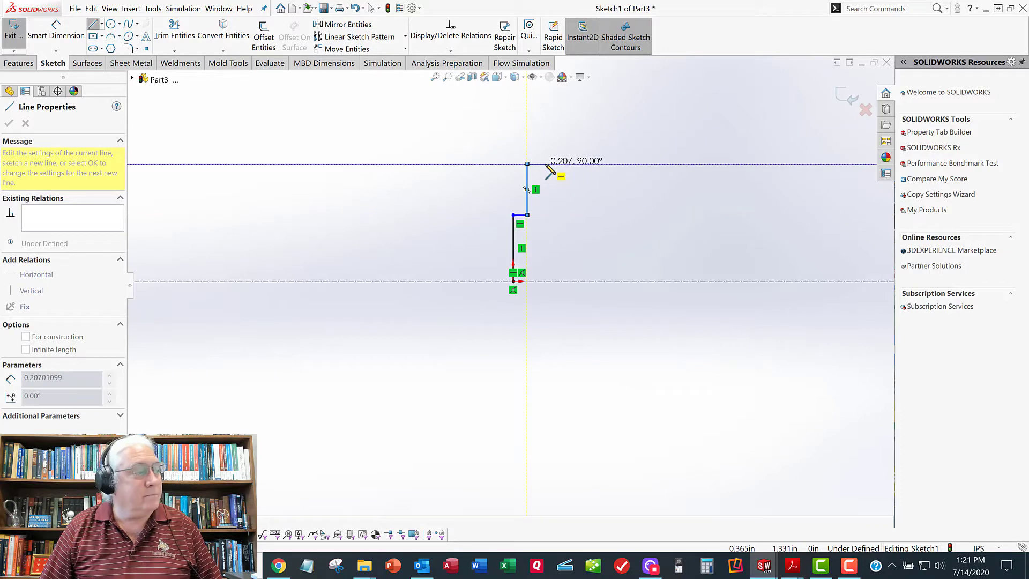
left_click(545, 163)
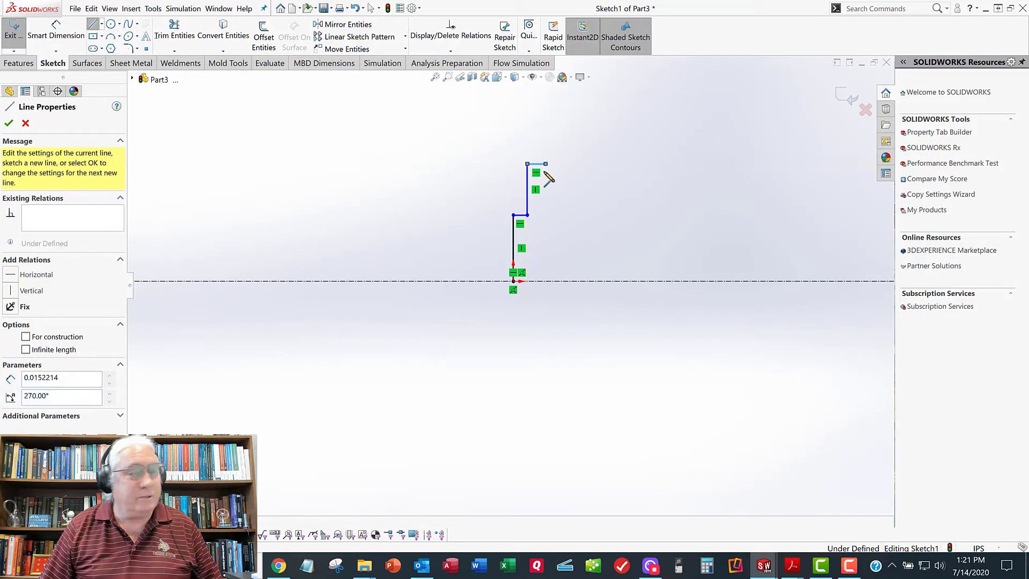
Step: Close the stepped profile with lines down to about 0.67 in above the centerline, 0.12 in right, down to the centerline and back to the origin
left_click(545, 222)
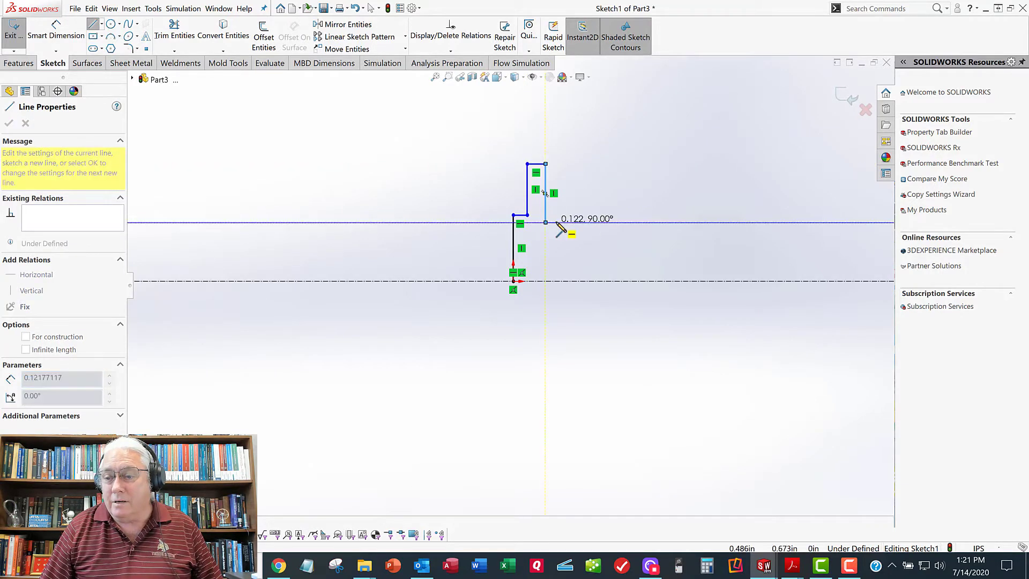
left_click(556, 223)
left_click(556, 281)
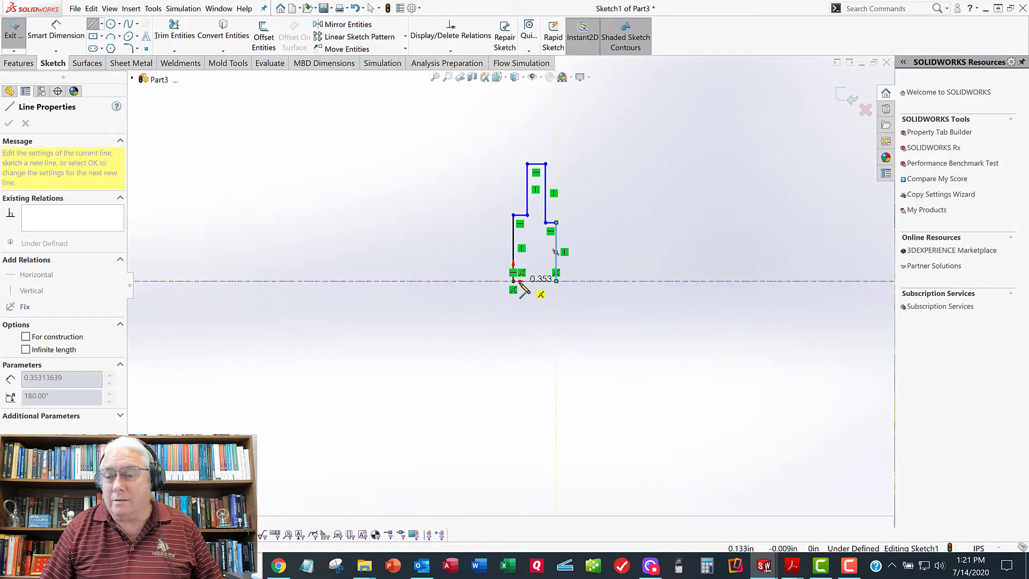
left_click(513, 280)
right_click(465, 248)
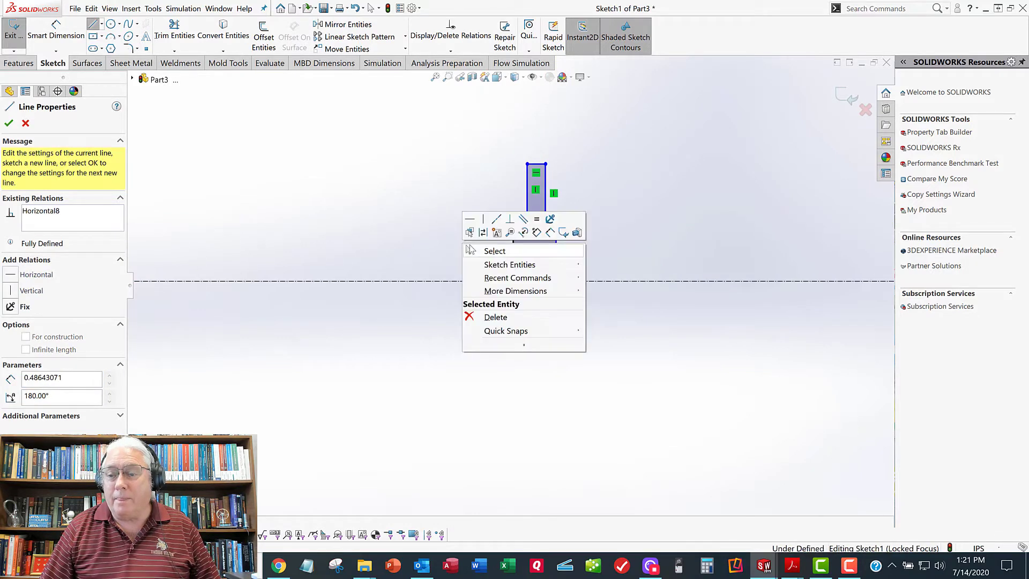
left_click(471, 246)
scroll(574, 235, "down", 2)
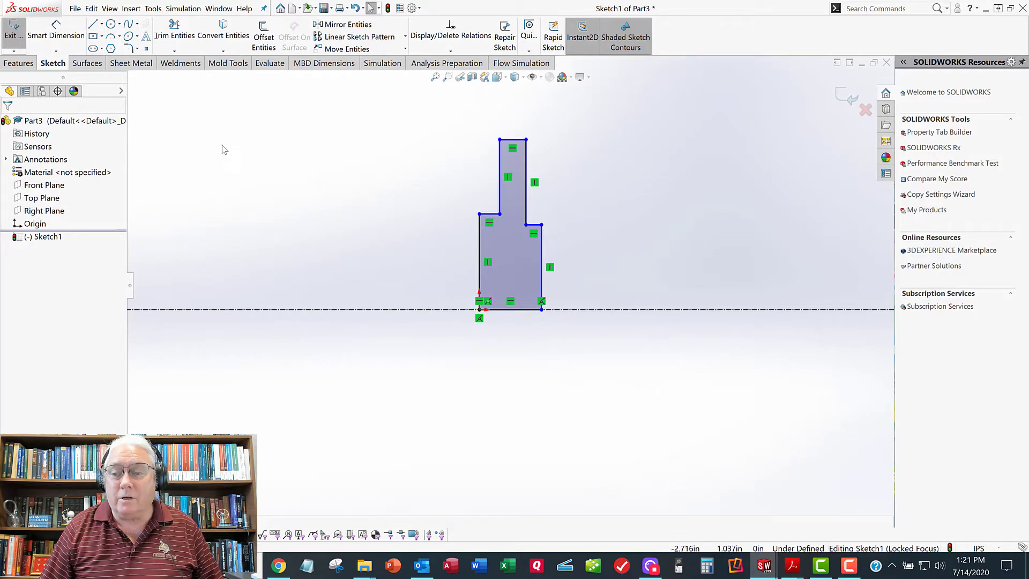
Step: Dimension the left shoulder's horizontal edge to the centerline as a doubled diameter of 0.5 in
left_click(55, 38)
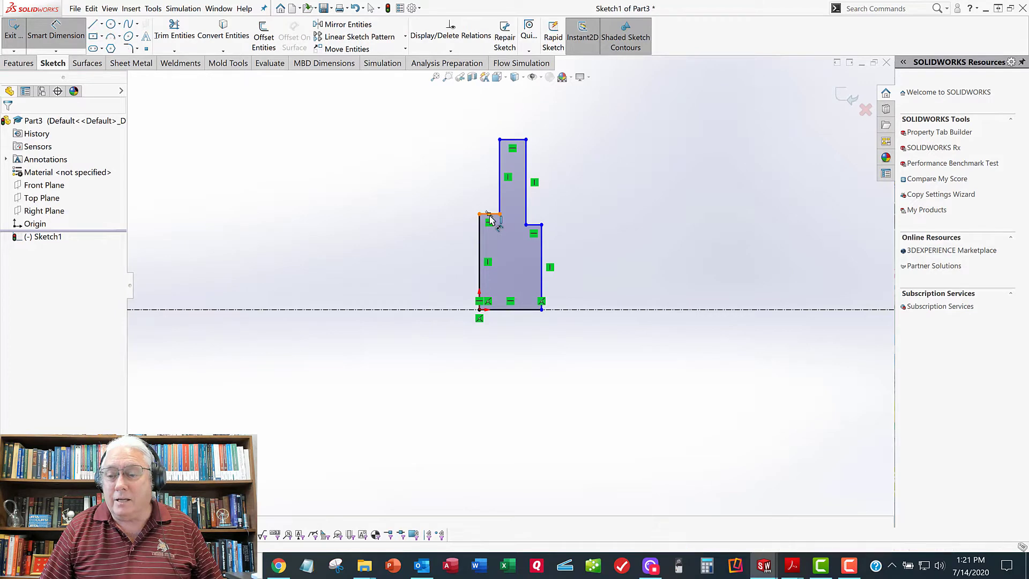
left_click(515, 311)
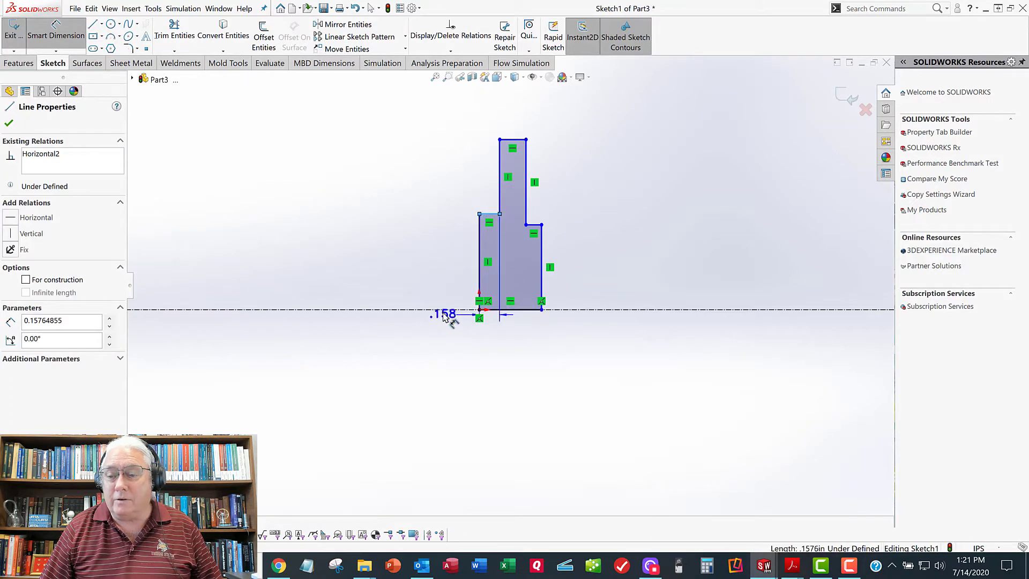
left_click(448, 309)
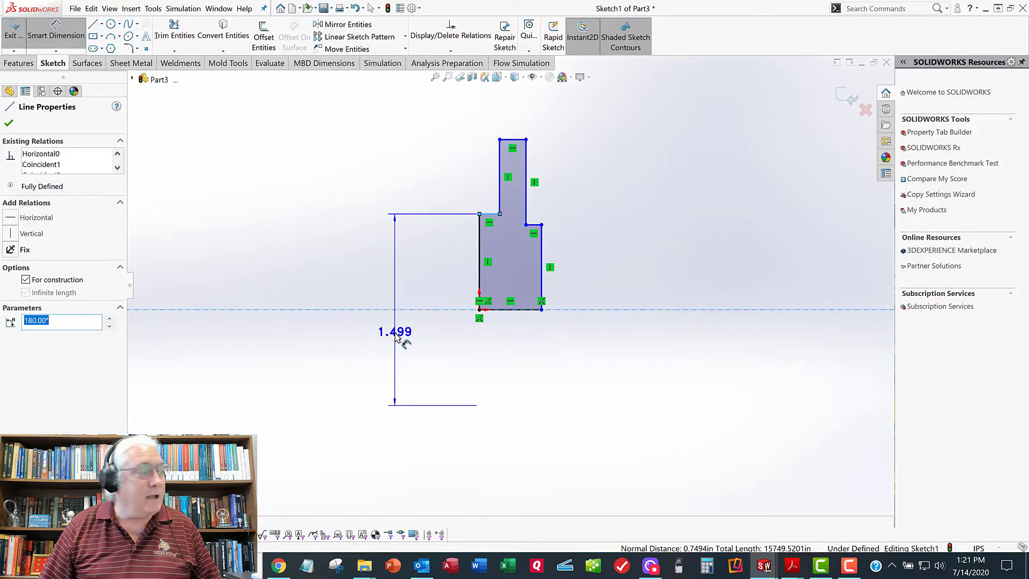
left_click(394, 333)
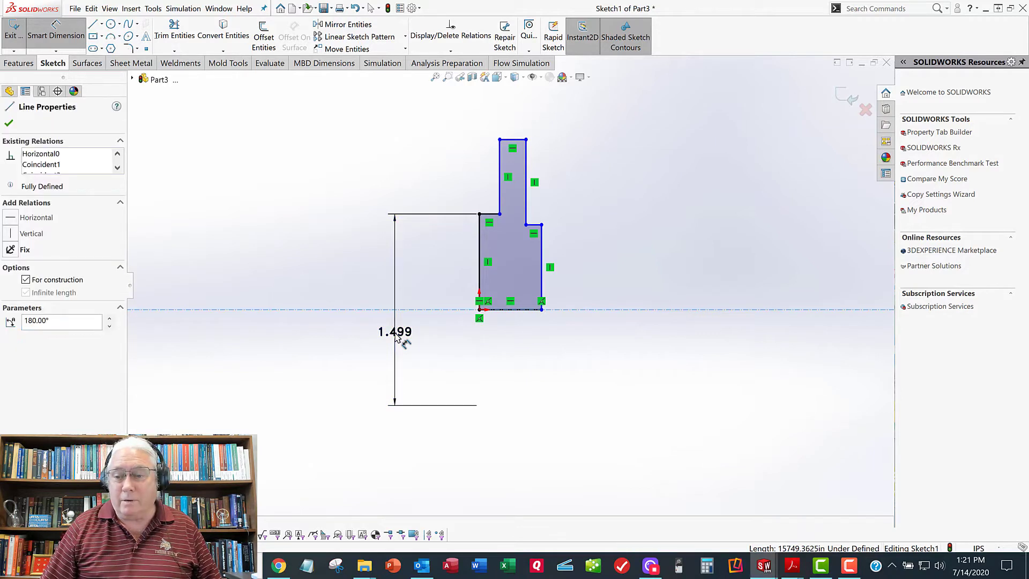
left_click(394, 333)
key("BackSpace")
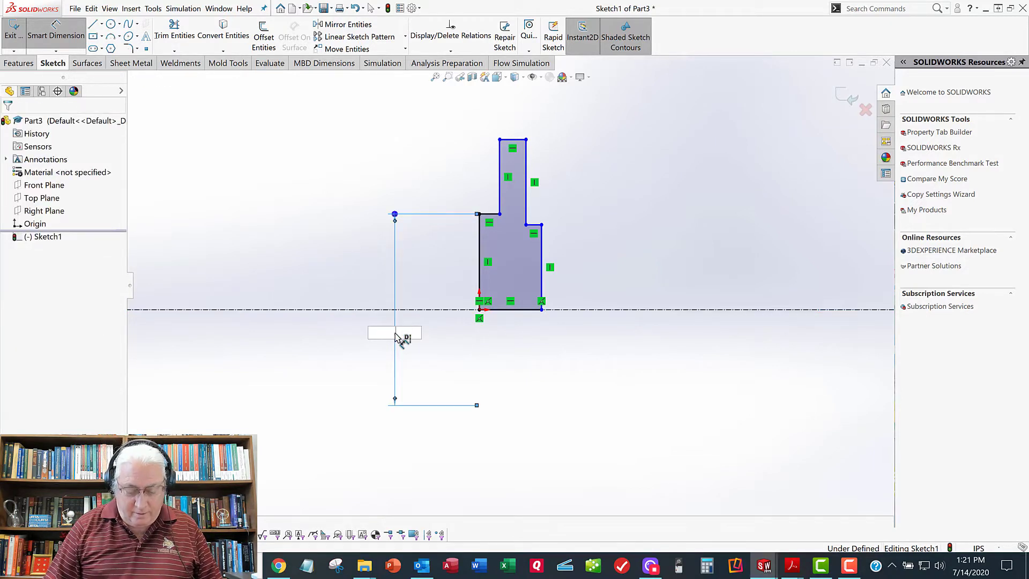
type(".5")
key("Return")
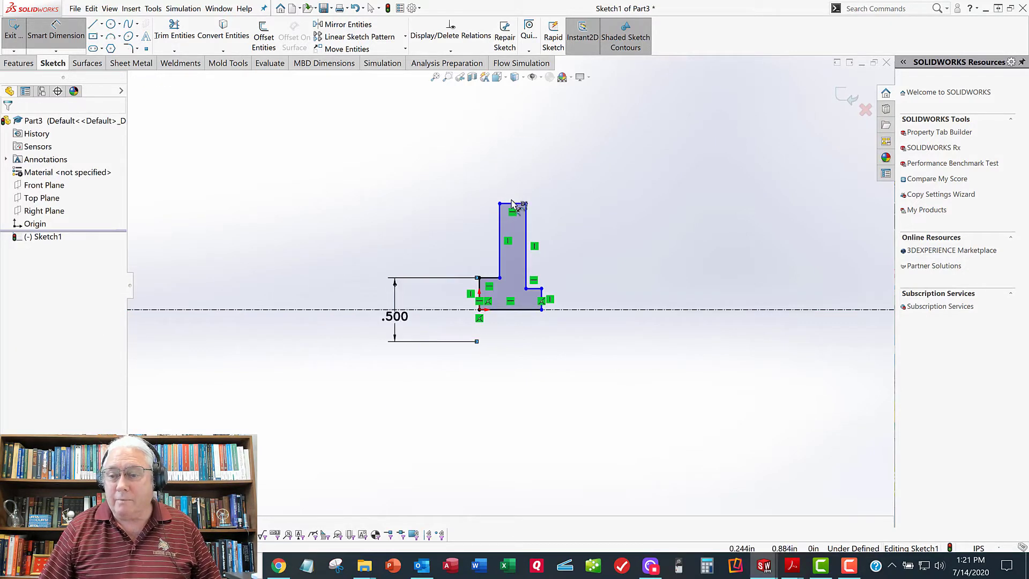
Step: Dimension the right shoulder's horizontal edge to the centerline as a doubled diameter of 0.469 in
left_click(536, 289)
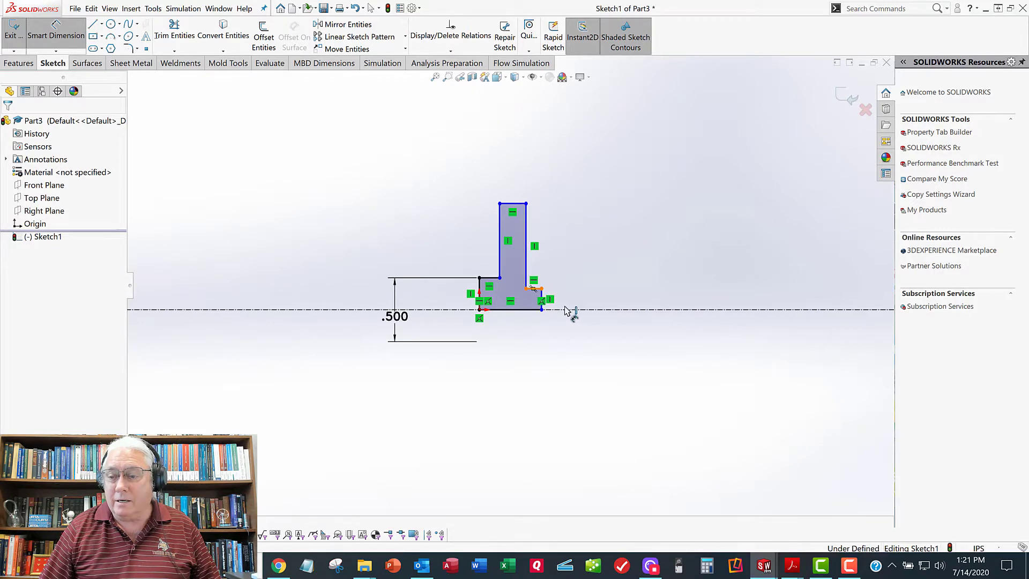
left_click(569, 309)
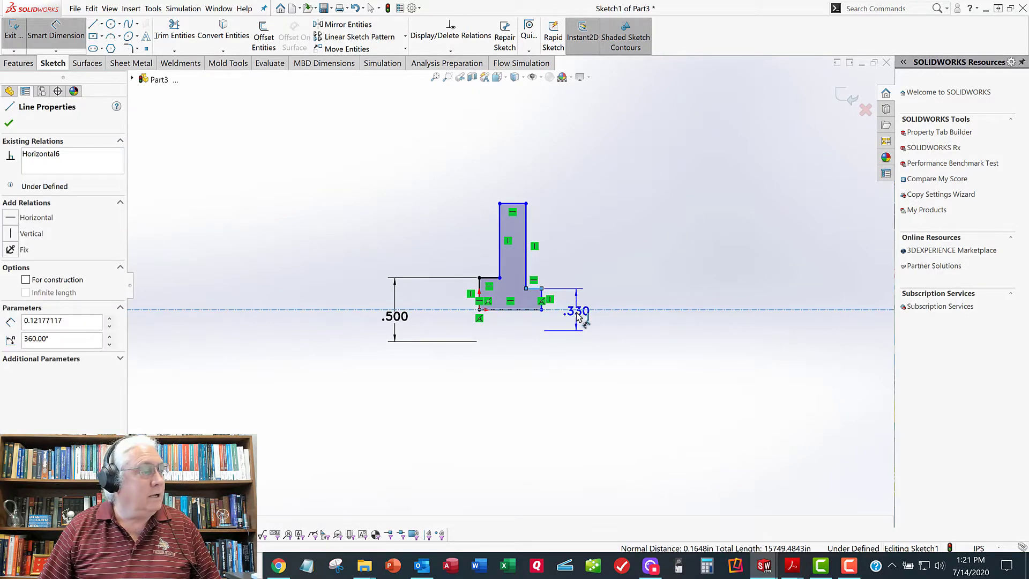
left_click(580, 317)
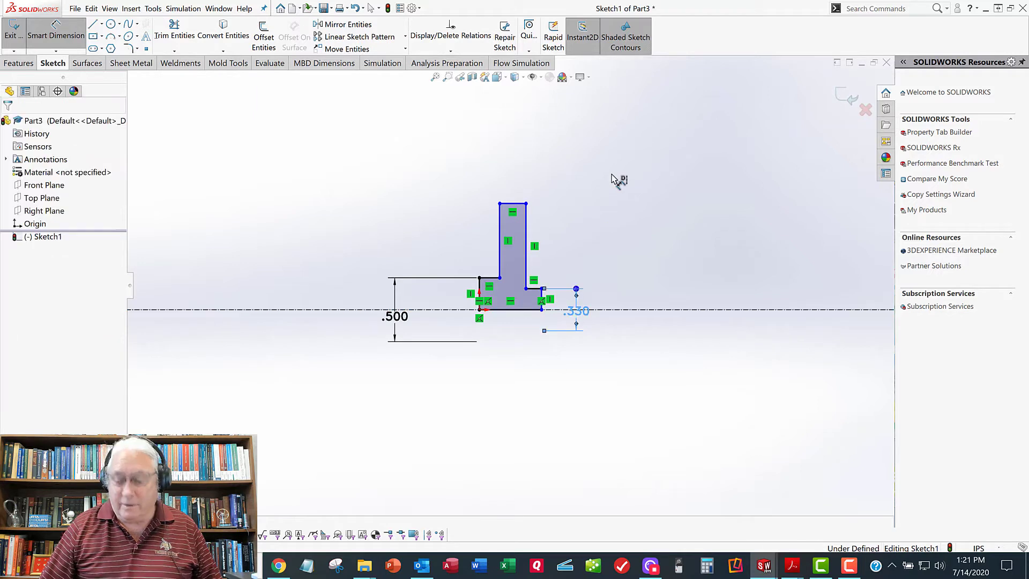
key("BackSpace")
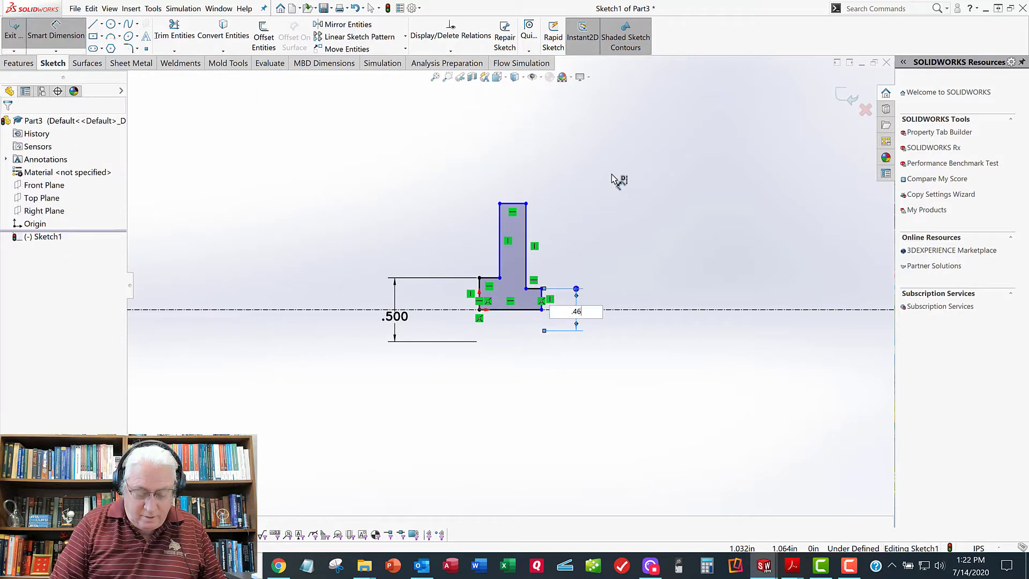
key("Return")
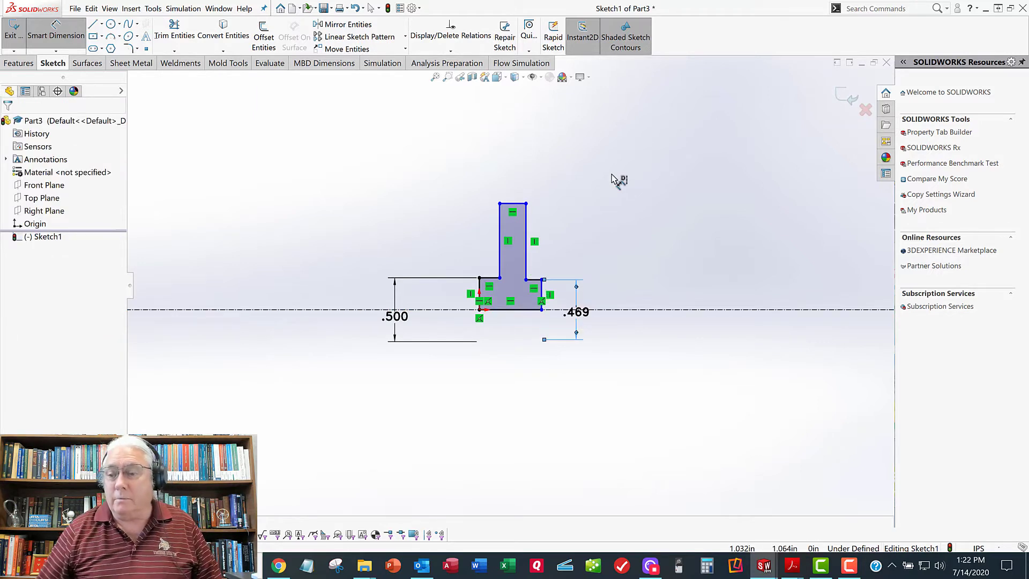
Step: Dimension the profile's top edge to the centerline as a doubled diameter of 1.125 in
left_click(513, 209)
left_click(368, 309)
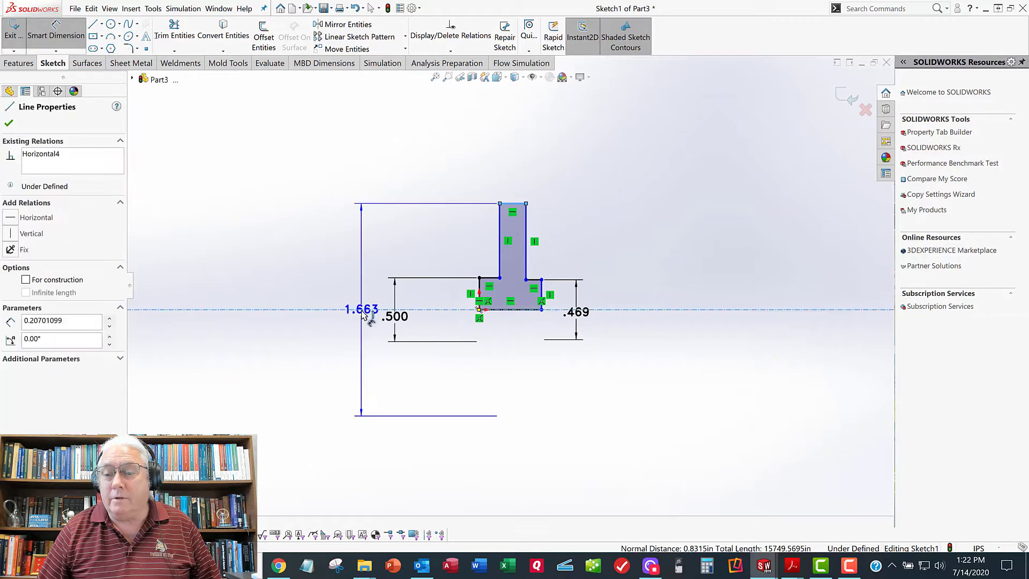
left_click(354, 318)
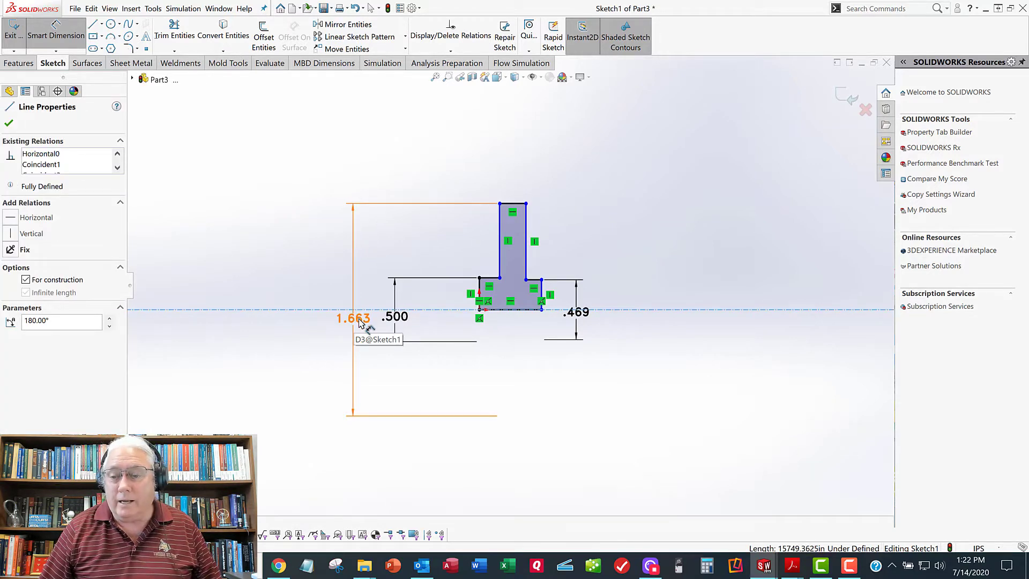
double_click(361, 318)
type("1")
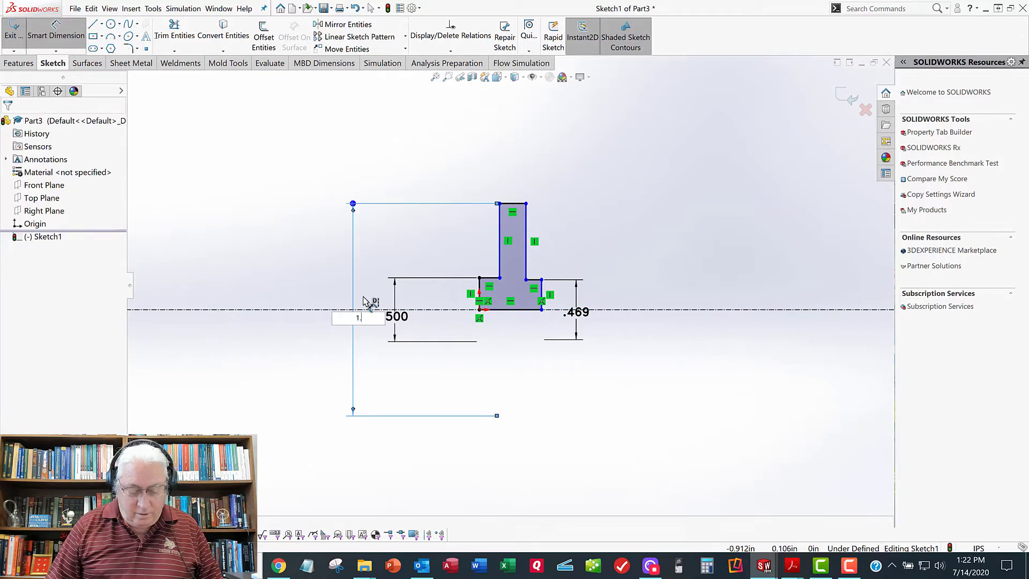
type(".125")
key("Return")
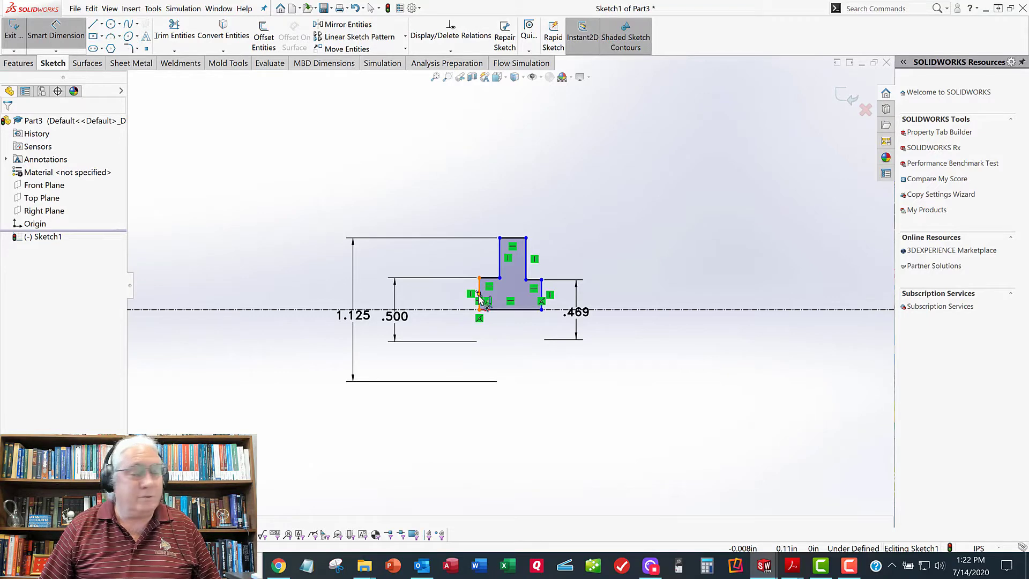
Step: Dimension the width between the upper section's two vertical edges as 0.13 in
left_click(500, 251)
left_click(526, 251)
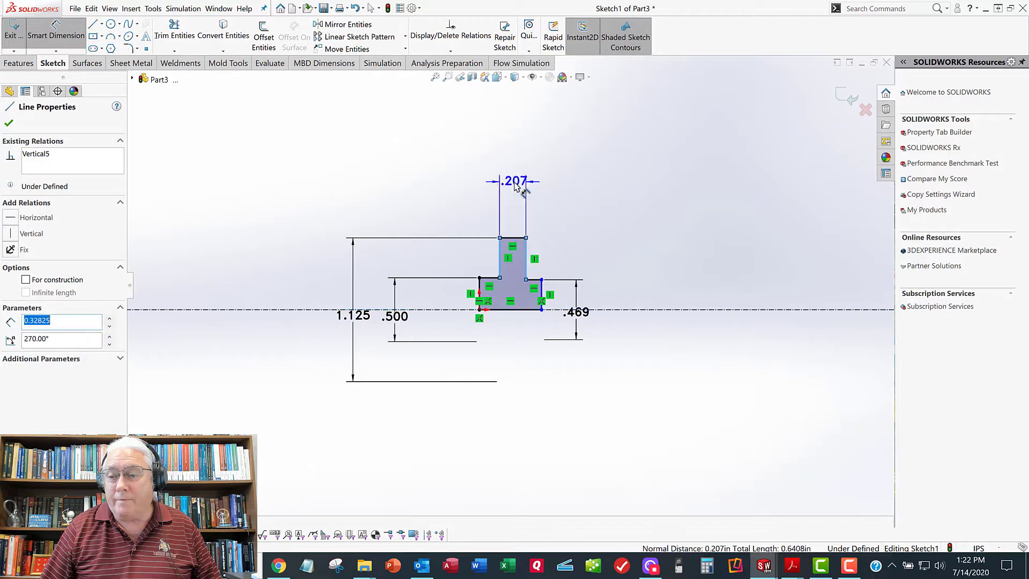
left_click(514, 184)
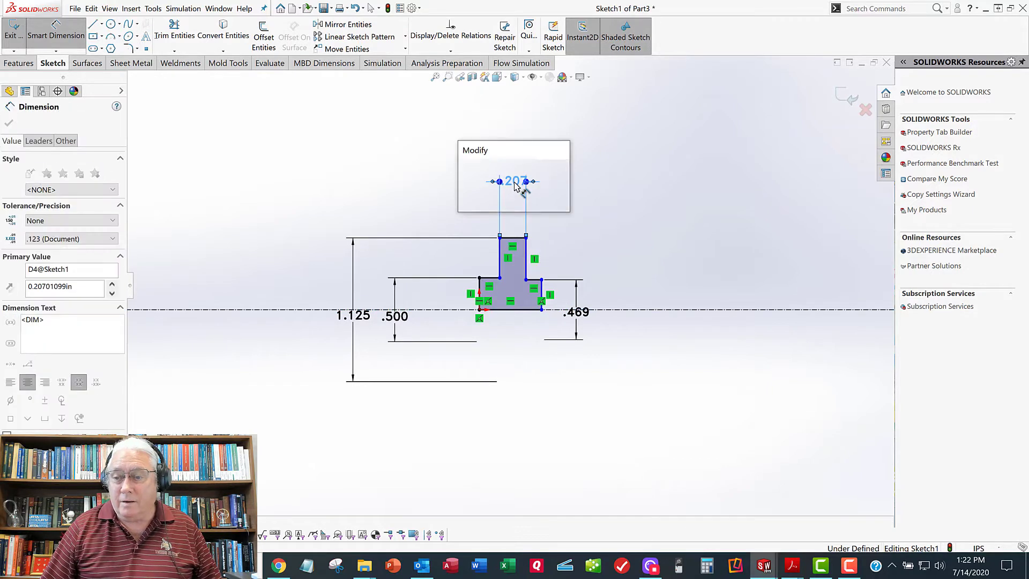
type(".13")
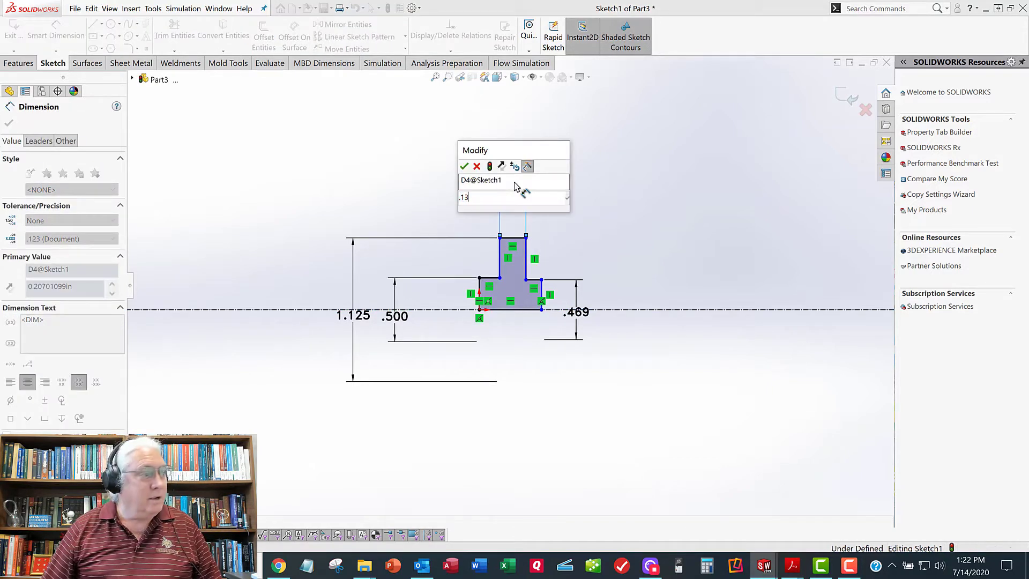
key("Return")
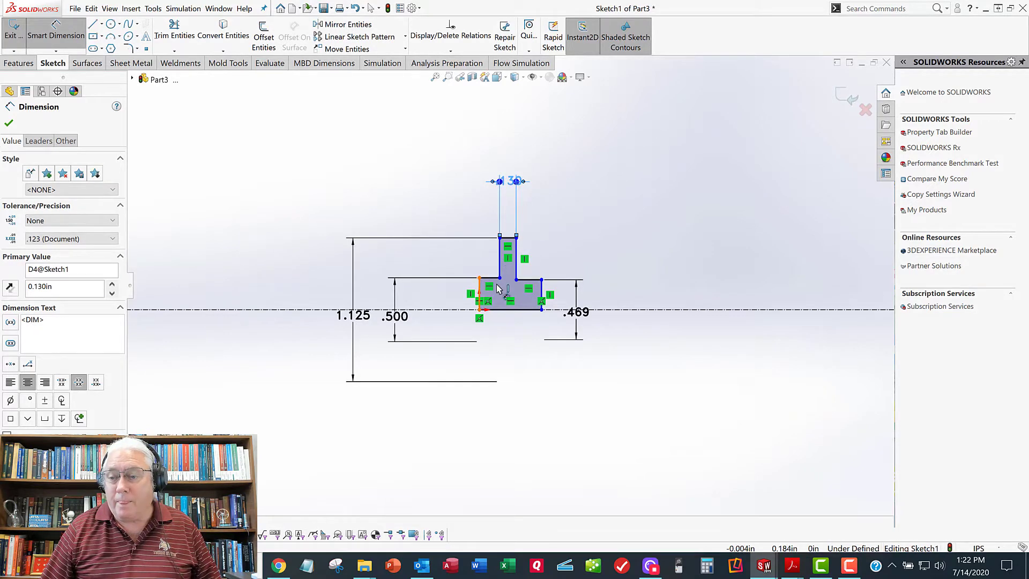
Step: Dimension the overall width between the base's left and right vertical edges as 0.25 in
left_click(543, 285)
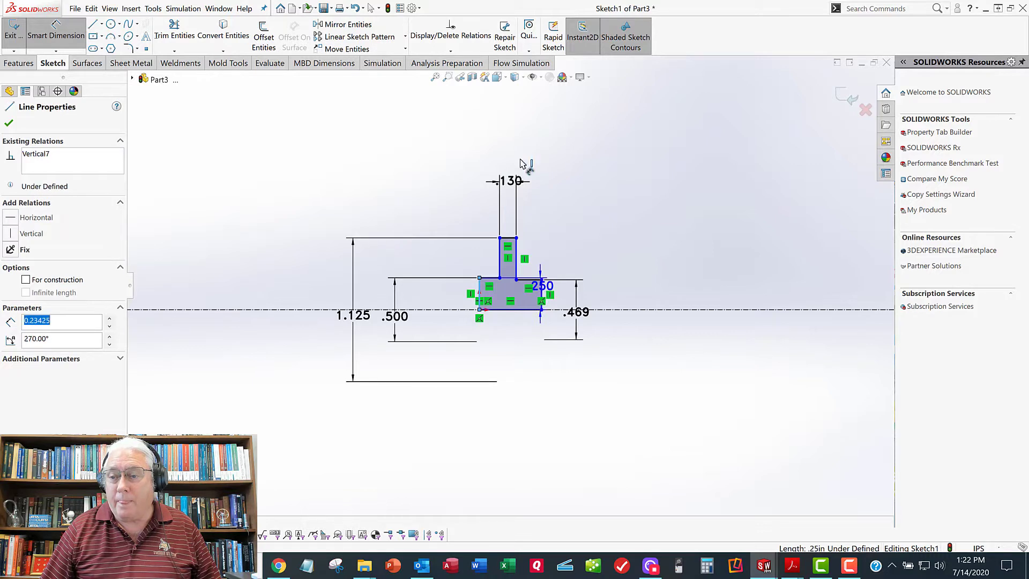
left_click(480, 290)
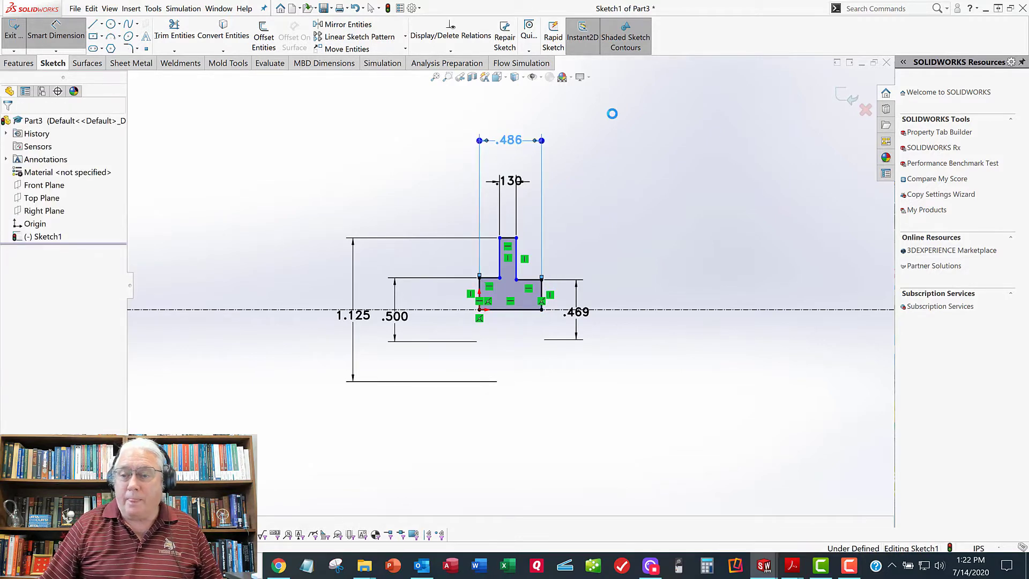
type(".")
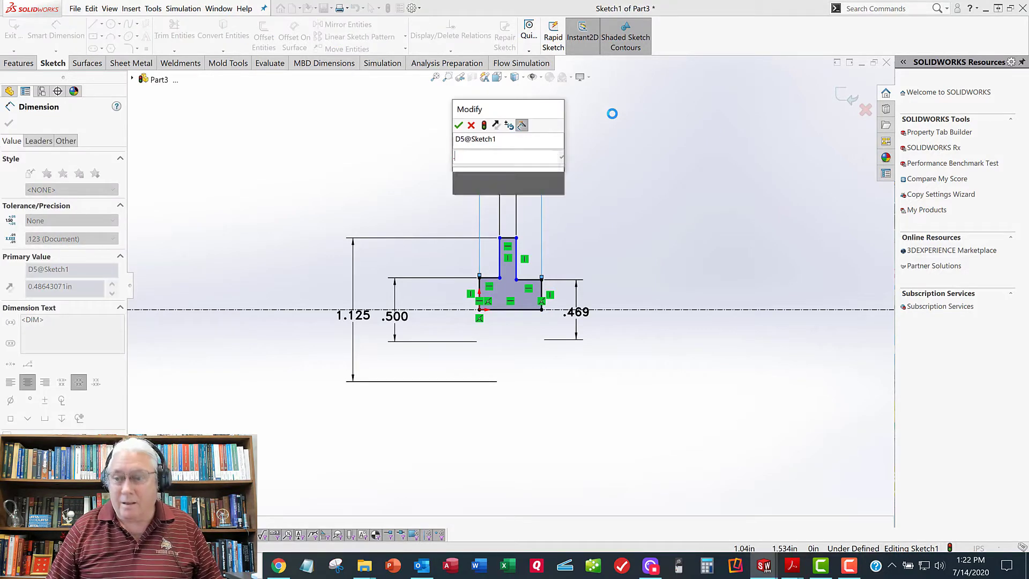
type("25")
key("Return")
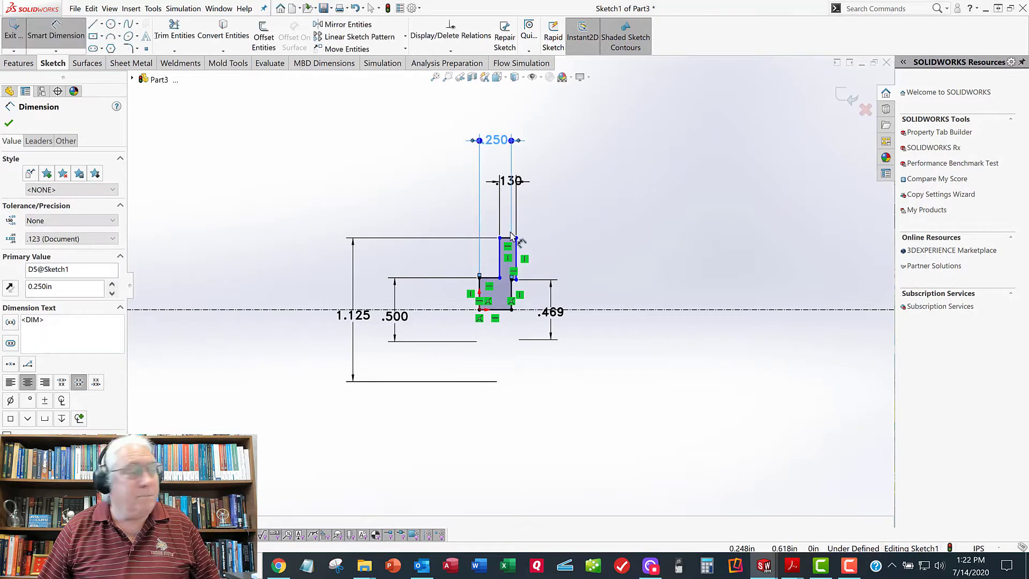
Step: Dimension the offset from the base's left edge to the upper section's left edge as 0.032 in, and end dimensioning
left_click(497, 258)
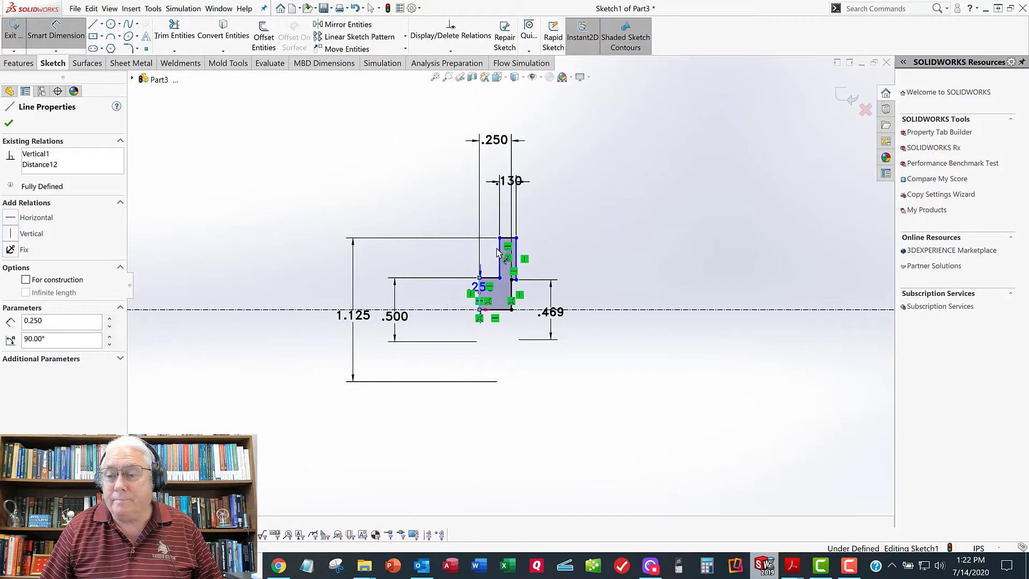
scroll(499, 252, "down", 2)
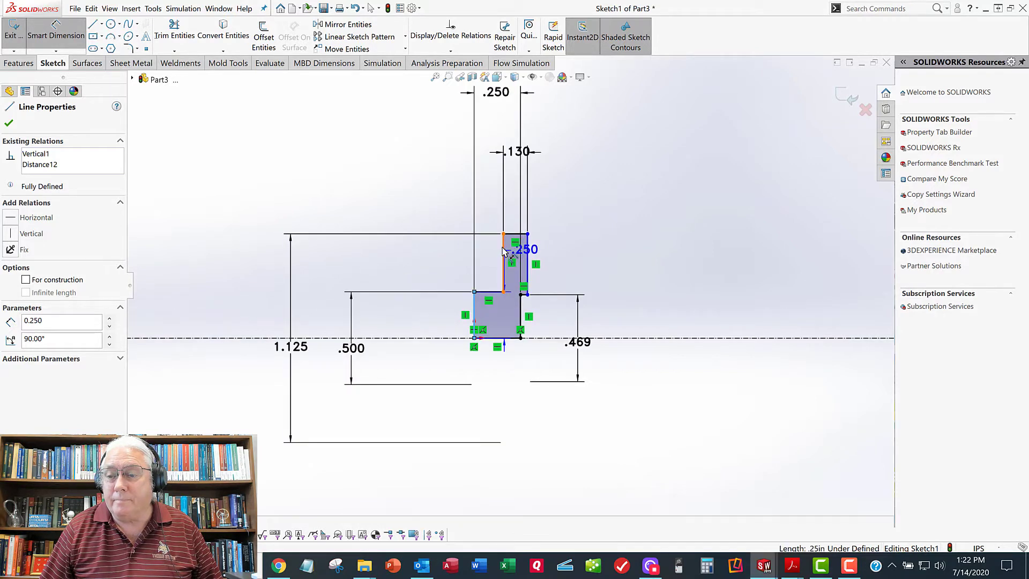
left_click(503, 238)
left_click(487, 134)
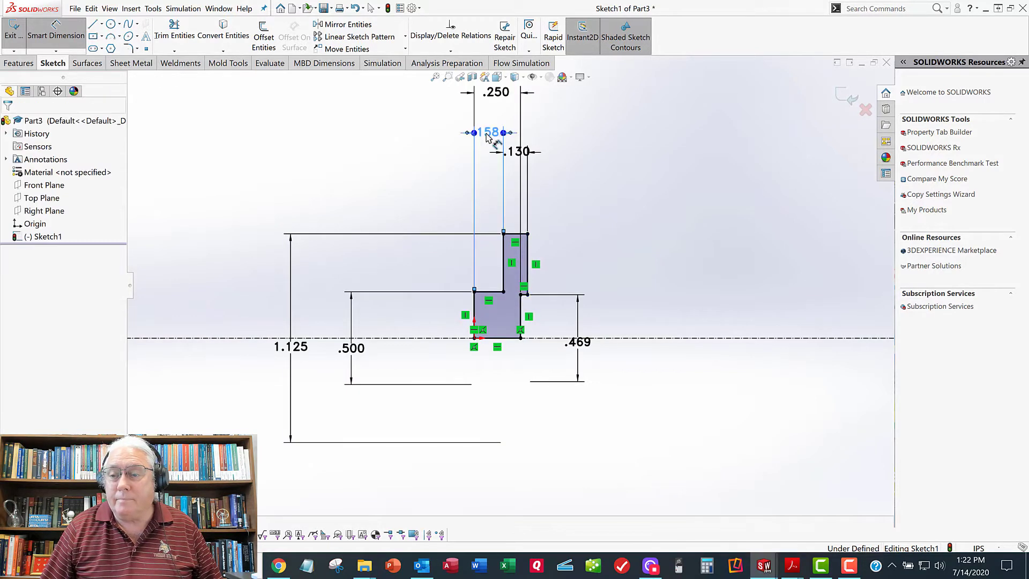
key("BackSpace")
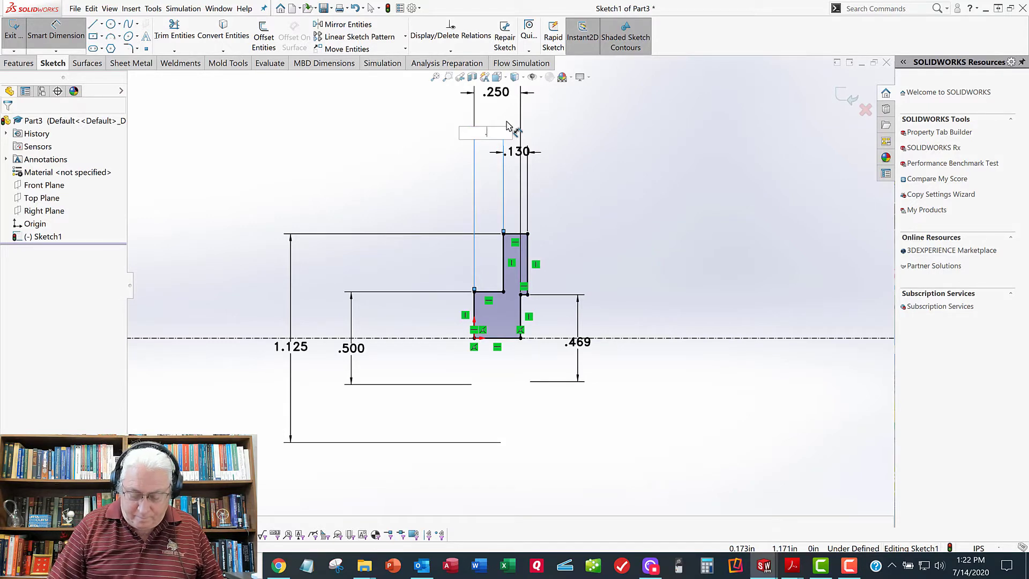
type(".032")
key("Return")
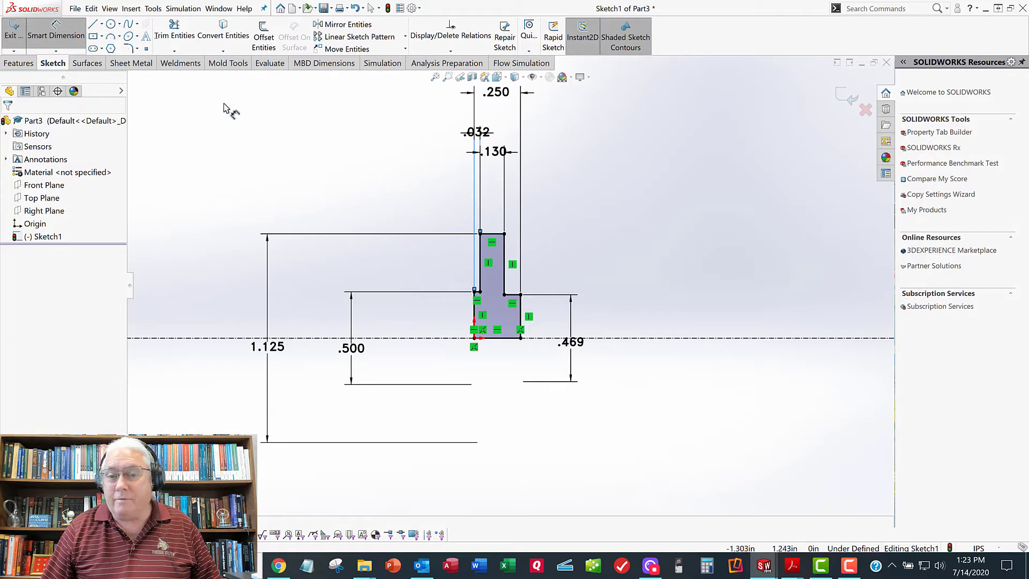
left_click(59, 37)
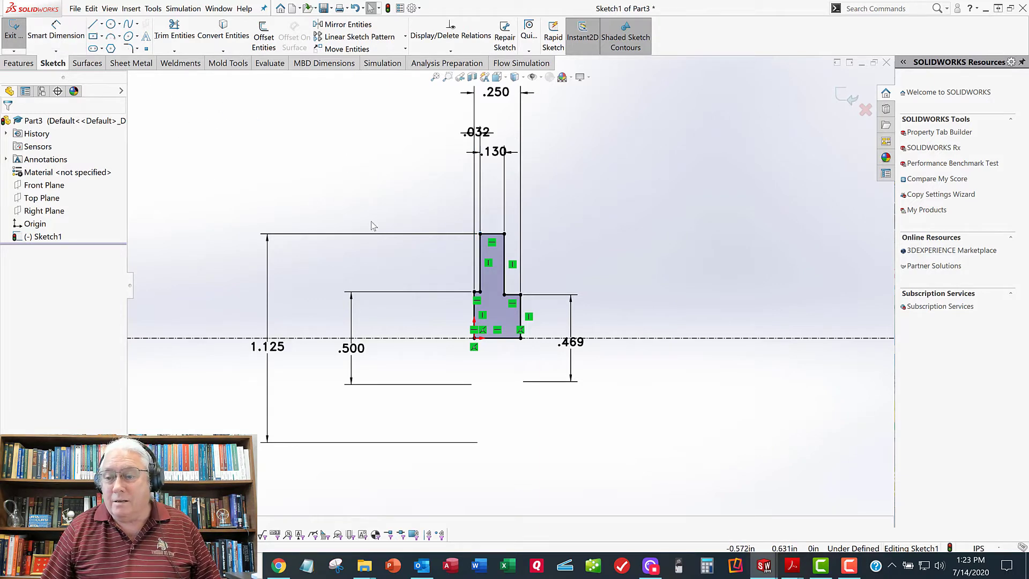
Step: Exit the dimensioned profile sketch, and reopen it for editing from the feature tree
scroll(300, 172, "up", 2)
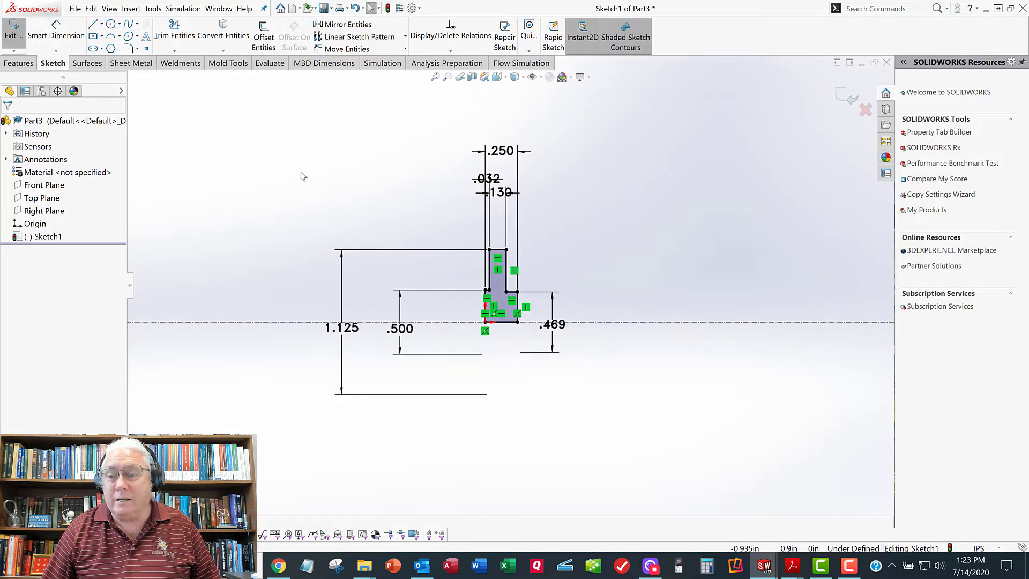
scroll(512, 240, "down", 2)
scroll(522, 336, "down", 2)
scroll(525, 399, "down", 4)
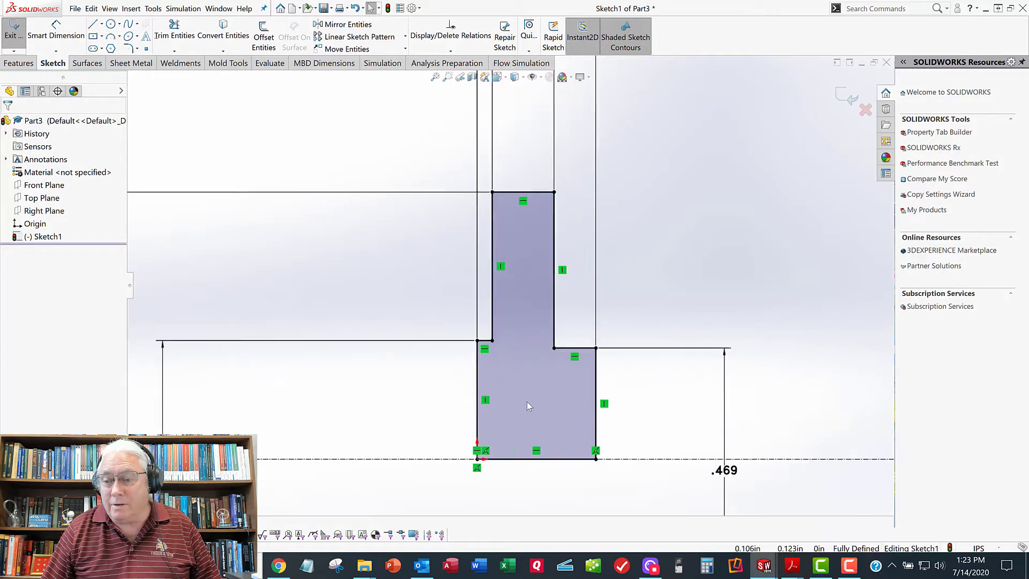
key("f")
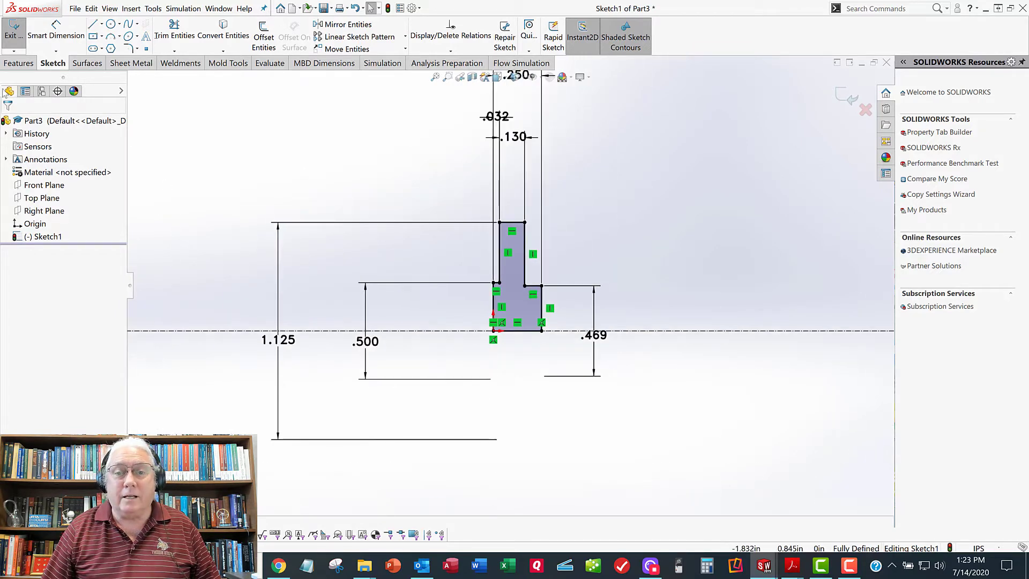
left_click(12, 29)
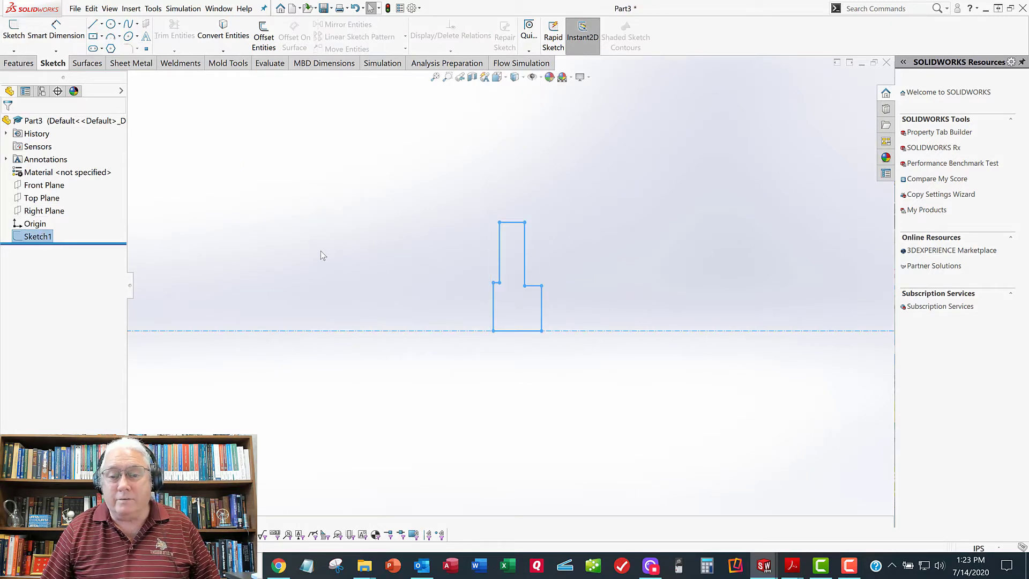
right_click(43, 239)
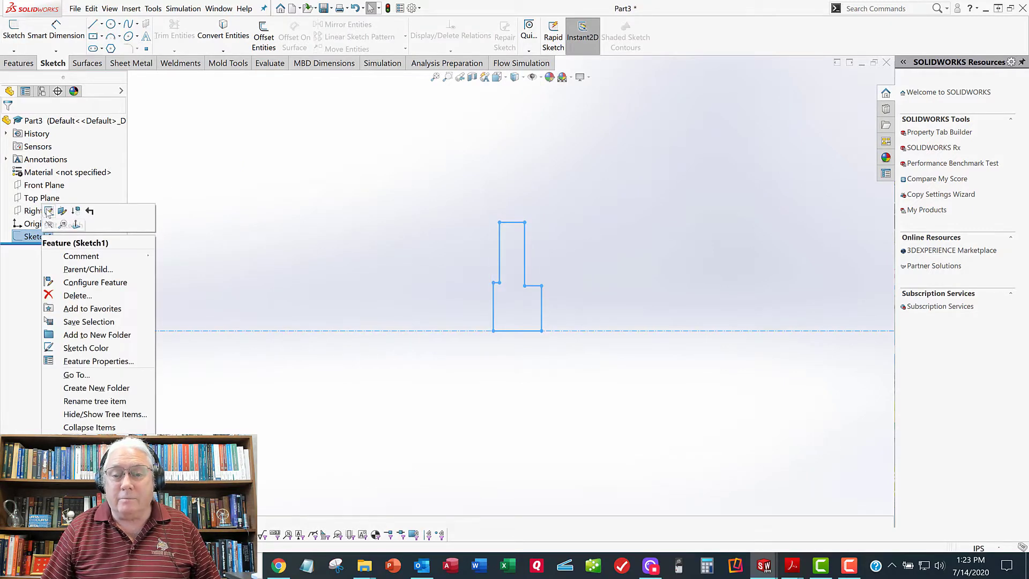
left_click(49, 211)
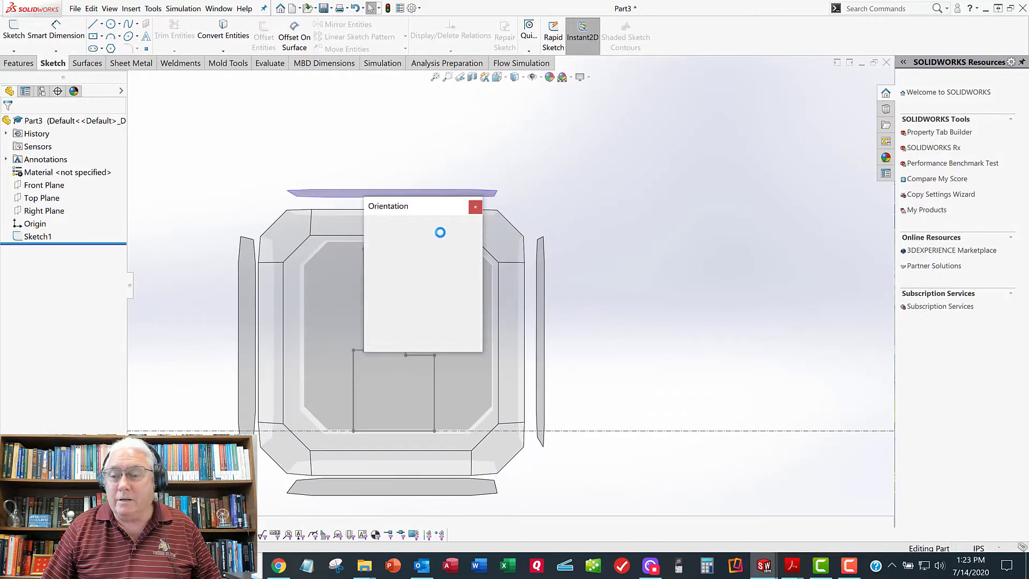
Step: Revolve the stepped profile sketch 360 degrees about its horizontal centerline
left_click(298, 193)
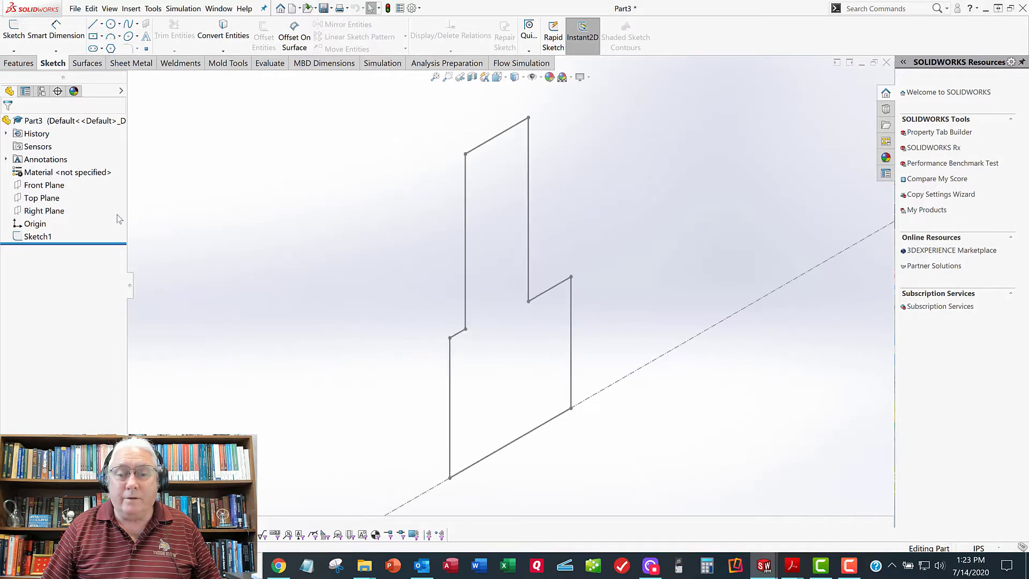
left_click(38, 237)
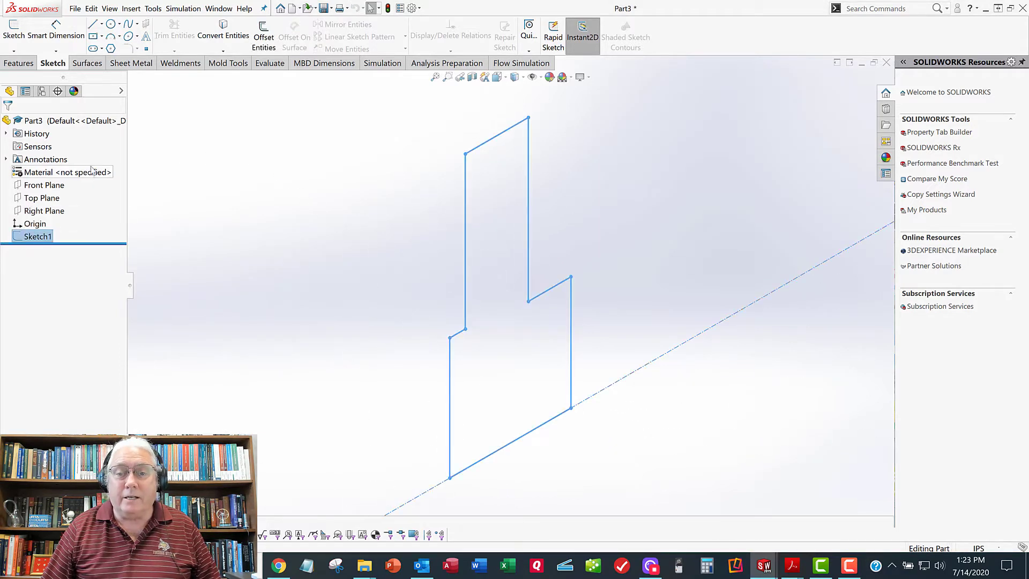
left_click(21, 64)
left_click(56, 30)
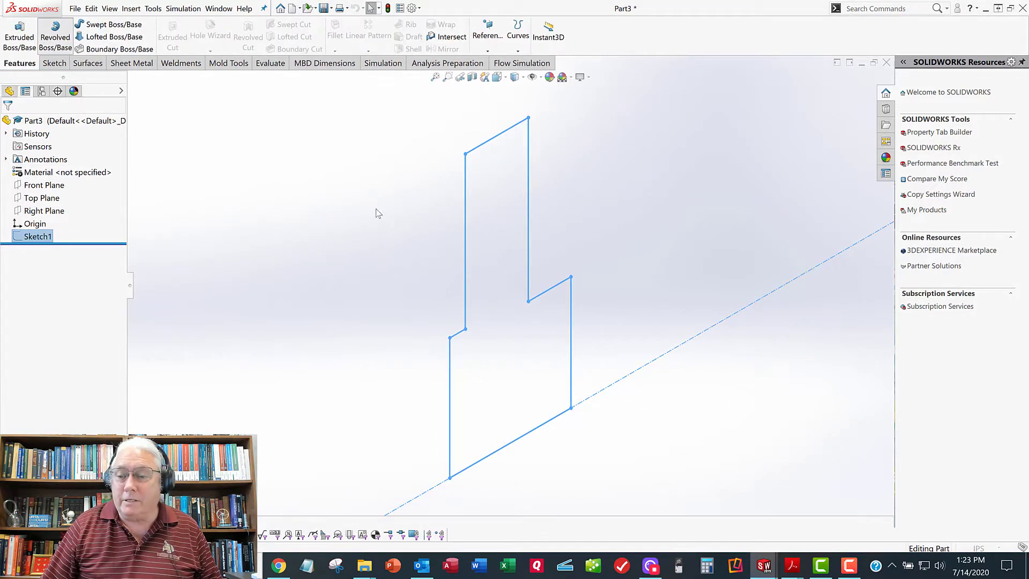
scroll(490, 285, "up", 2)
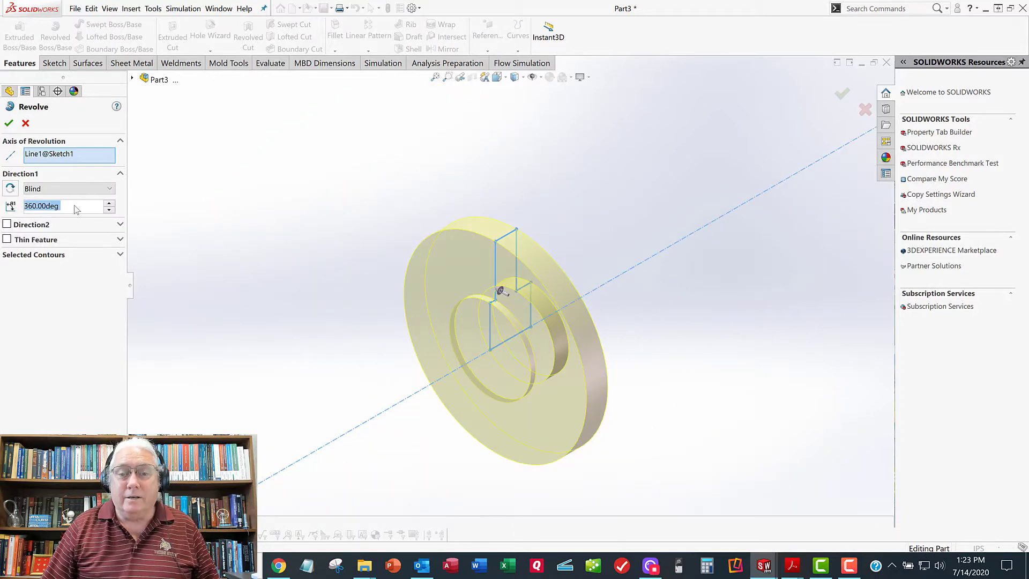
left_click(10, 123)
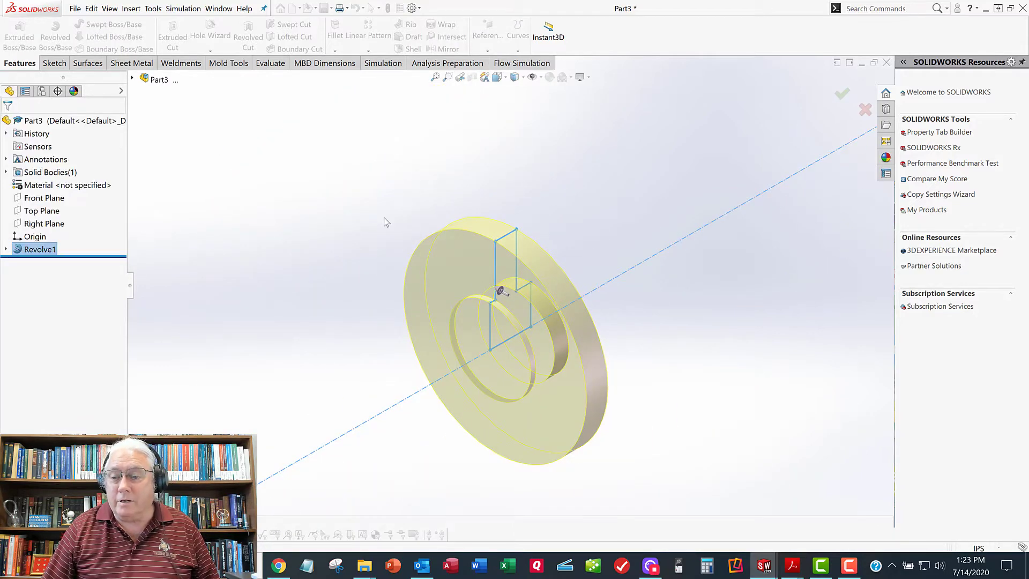
Step: Start a new sketch on the small circular front face of the revolved body, viewed from the front
key("space")
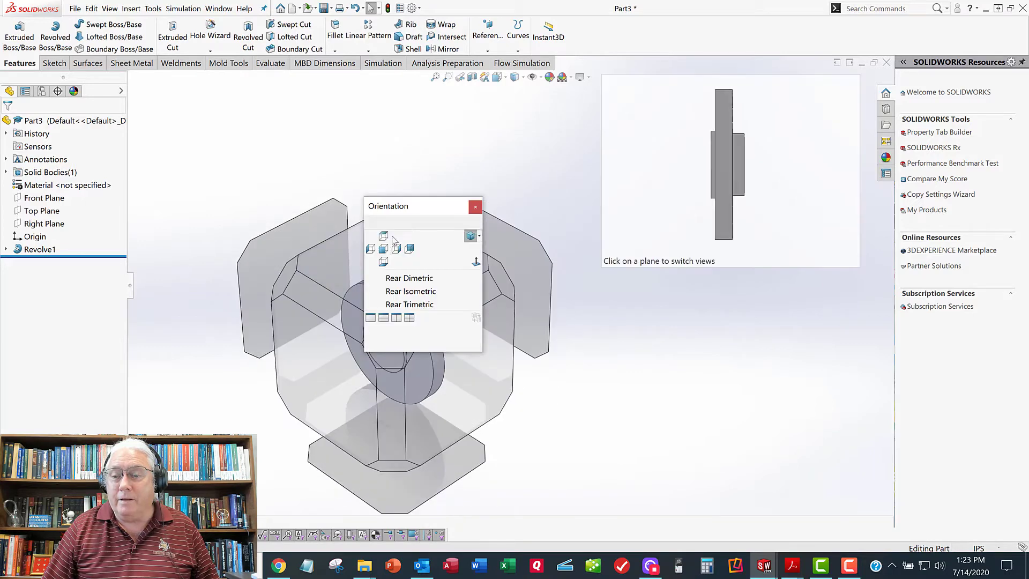
left_click(384, 249)
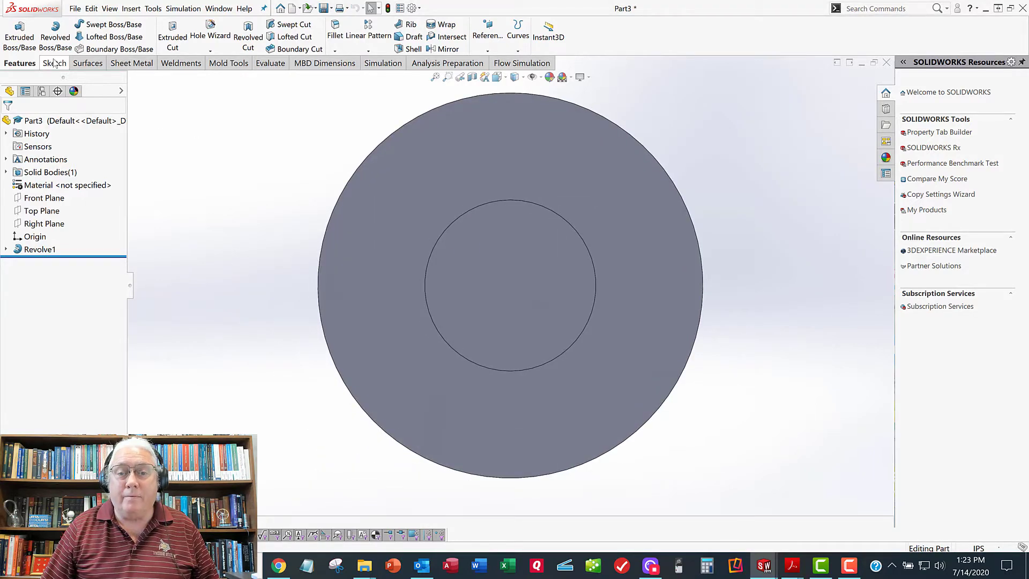
left_click(54, 63)
left_click(493, 271)
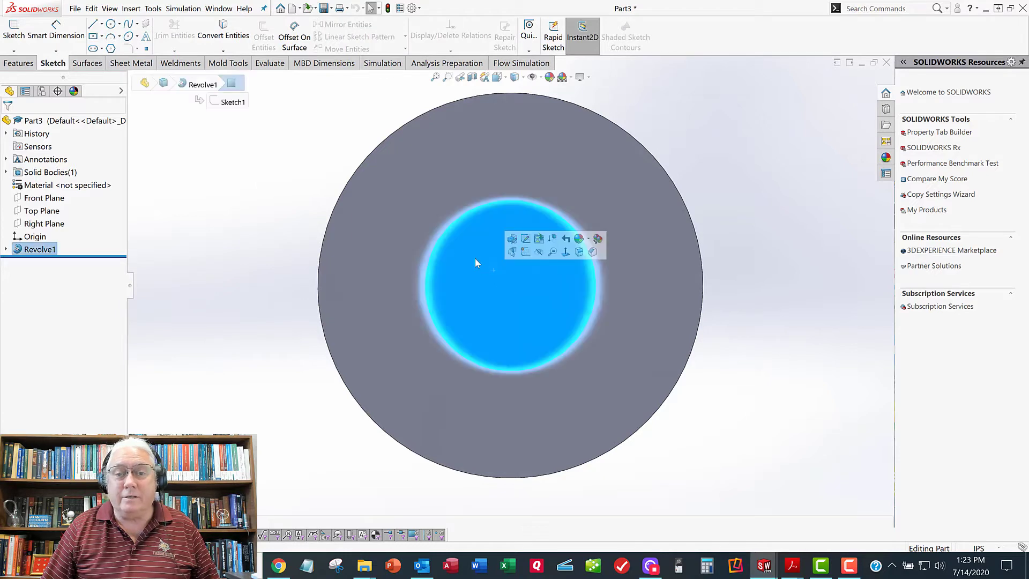
left_click(12, 38)
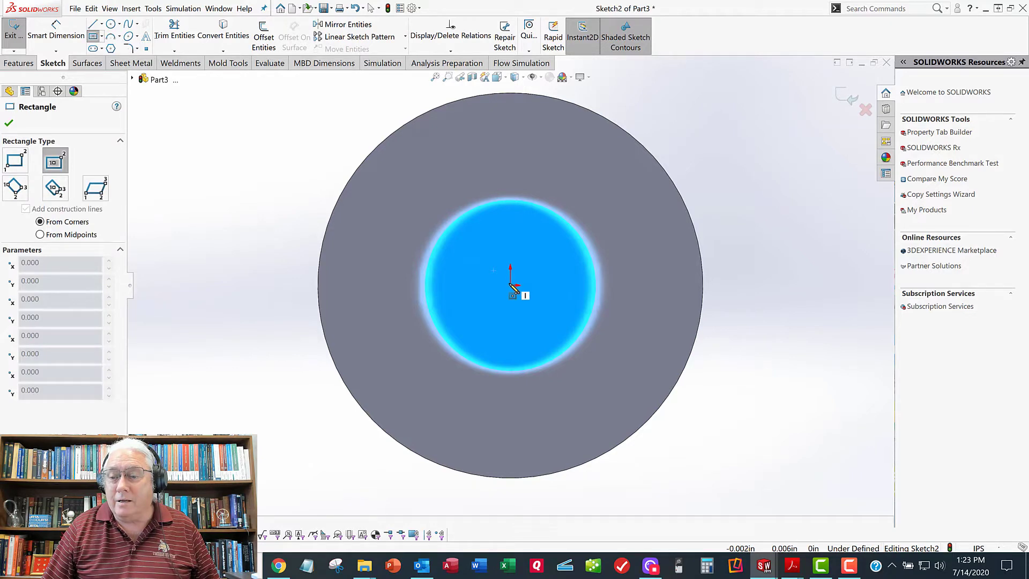
Step: Sketch a center rectangle about 0.35 in wide by 0.16 in high, centered on the origin
left_click(255, 179)
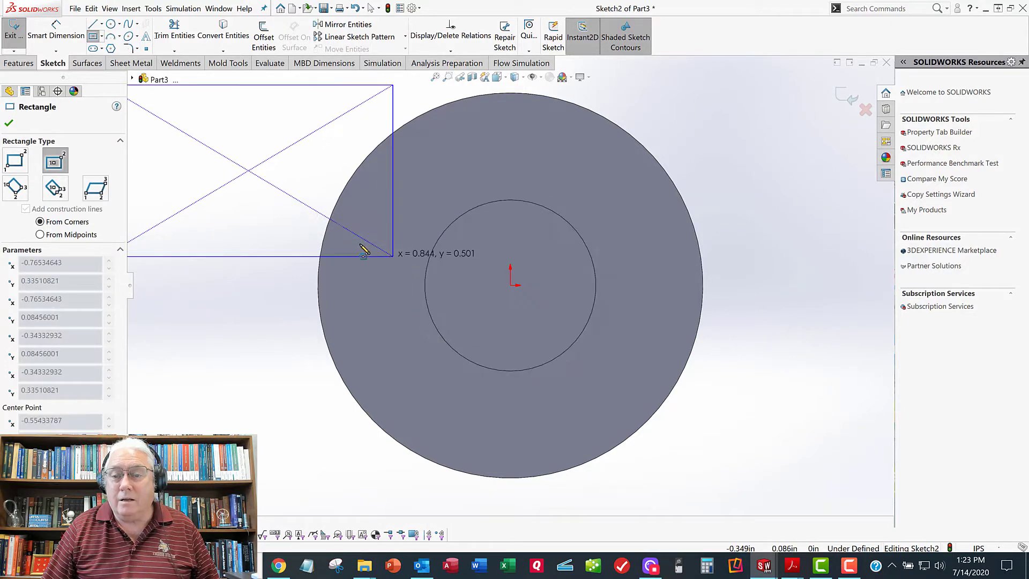
key("Escape")
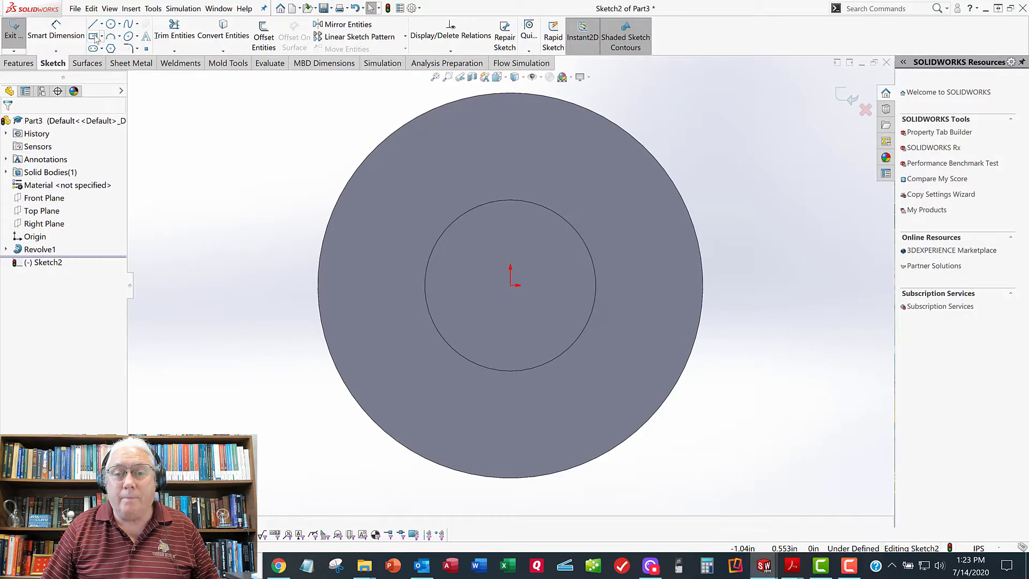
left_click(510, 285)
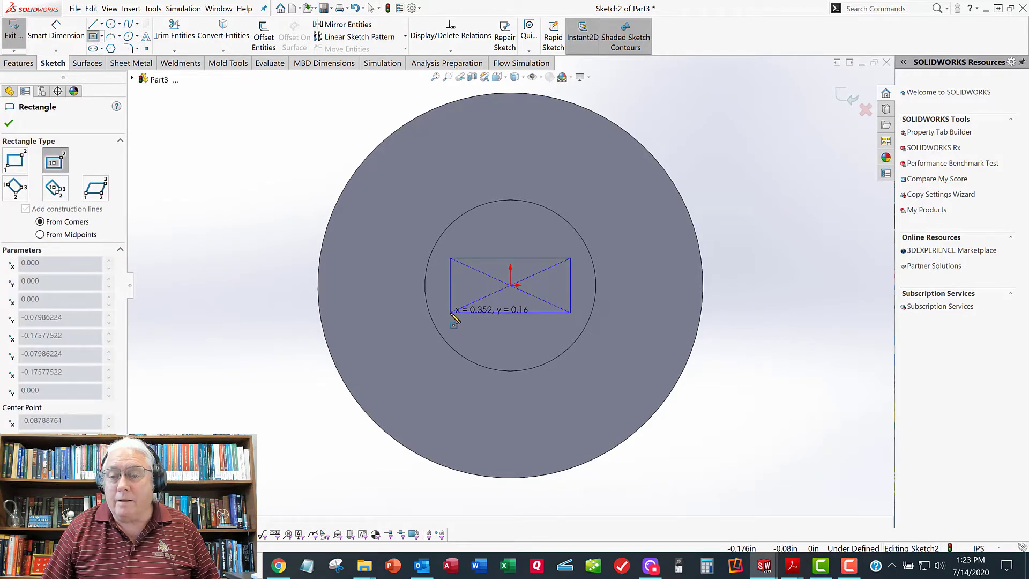
left_click(450, 312)
left_click(9, 124)
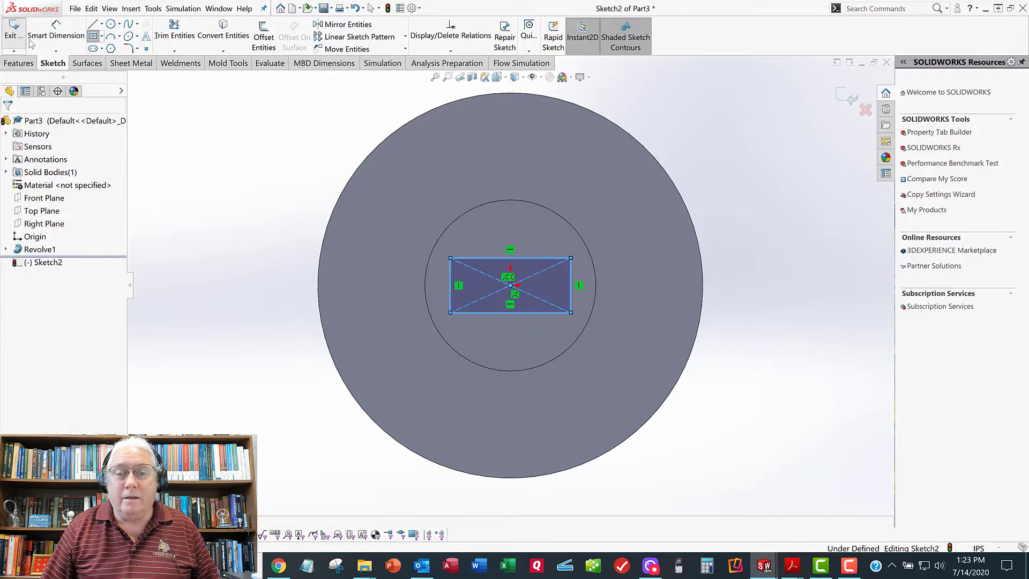
Step: Dimension the rectangle's width as 0.42 in
left_click(56, 29)
left_click(491, 259)
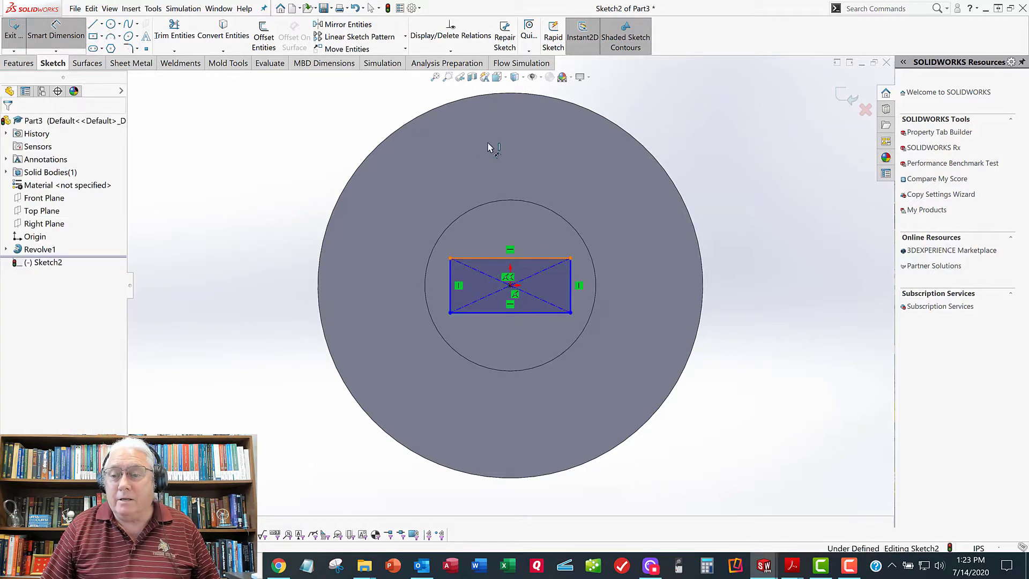
left_click(503, 143)
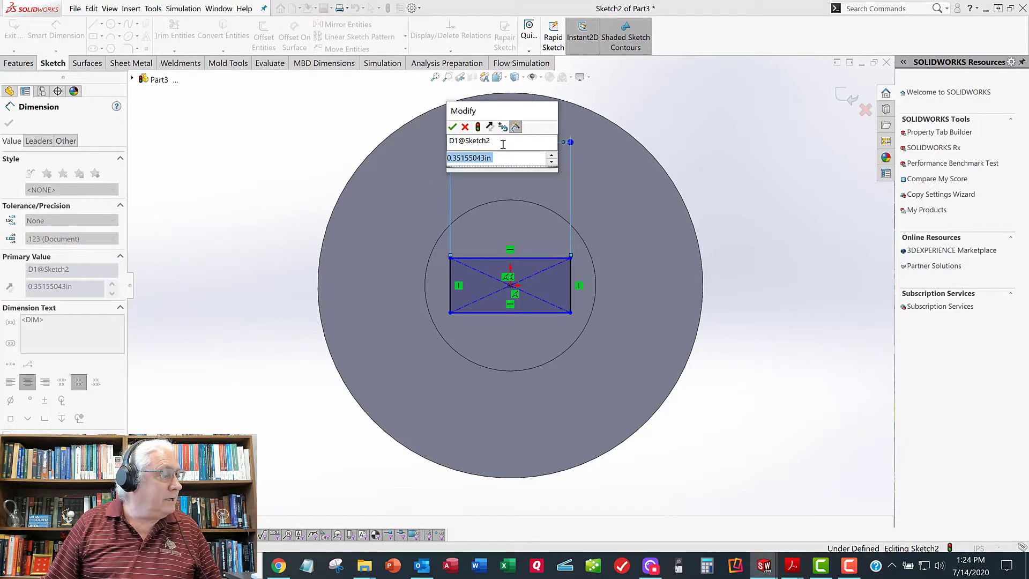
type(".42")
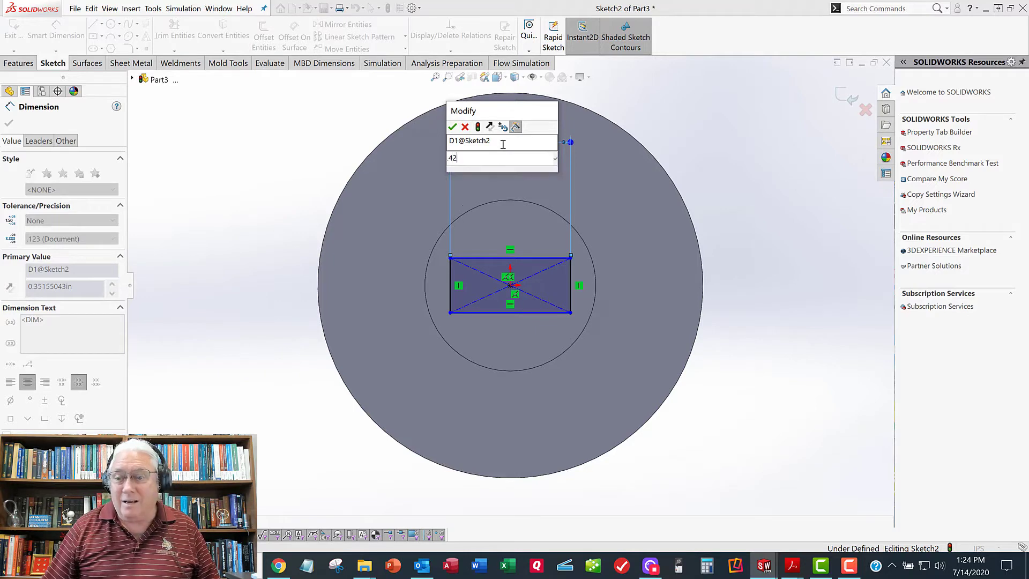
key("Return")
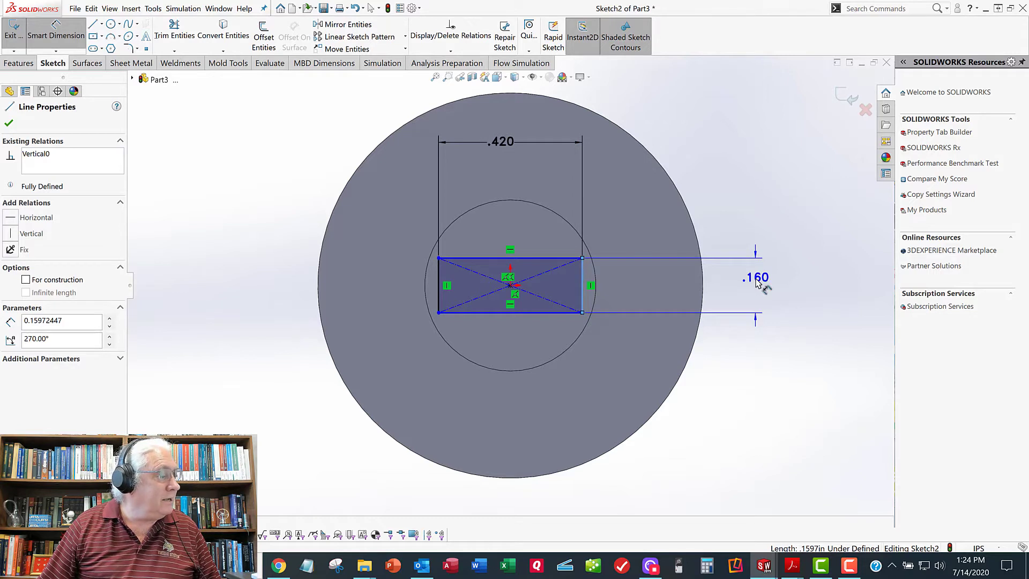
Step: Dimension the rectangle's height as 0.25 in
left_click(756, 283)
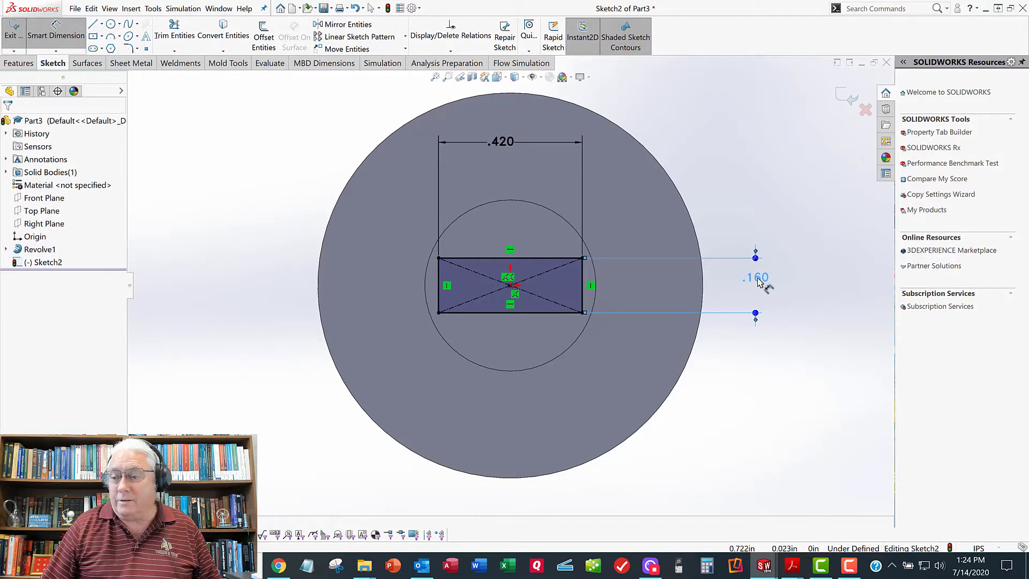
left_click(761, 282)
type(".25")
key("Return")
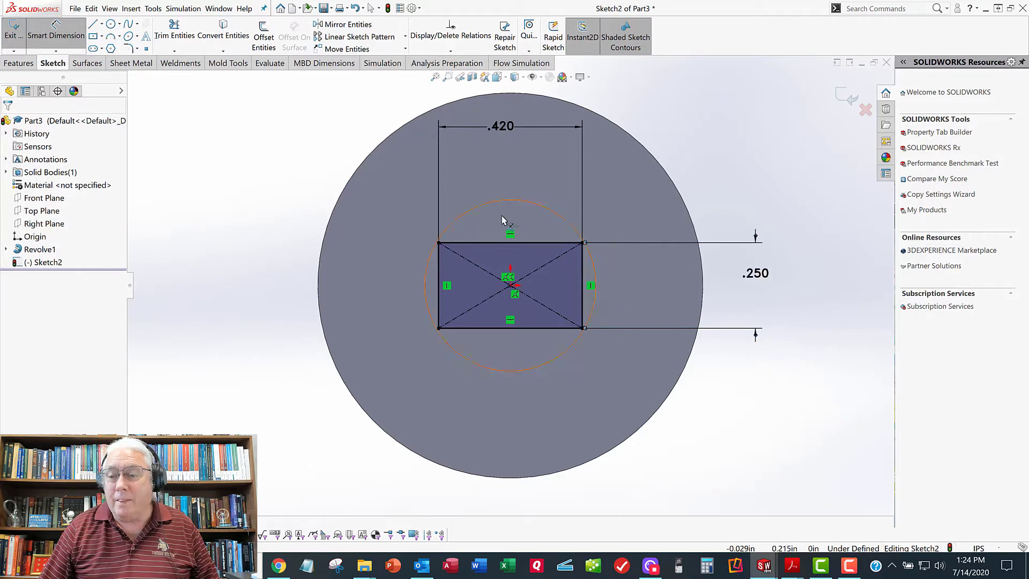
Step: Examine how the rectangle's corners sit against the circular edge of the front hub, face-on and in an isometric view
scroll(442, 249, "down", 2)
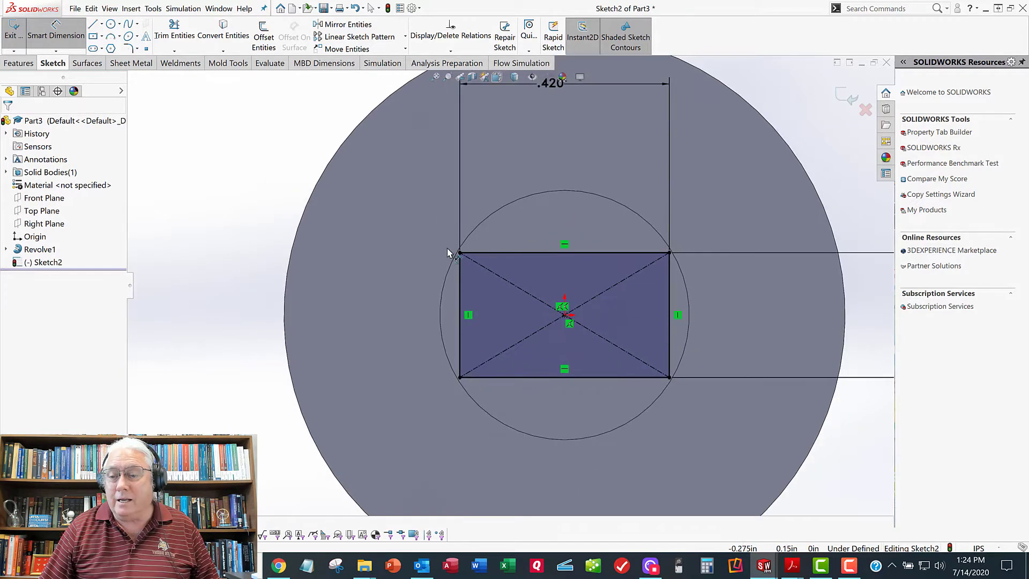
scroll(454, 251, "up", 4)
scroll(457, 255, "up", 3)
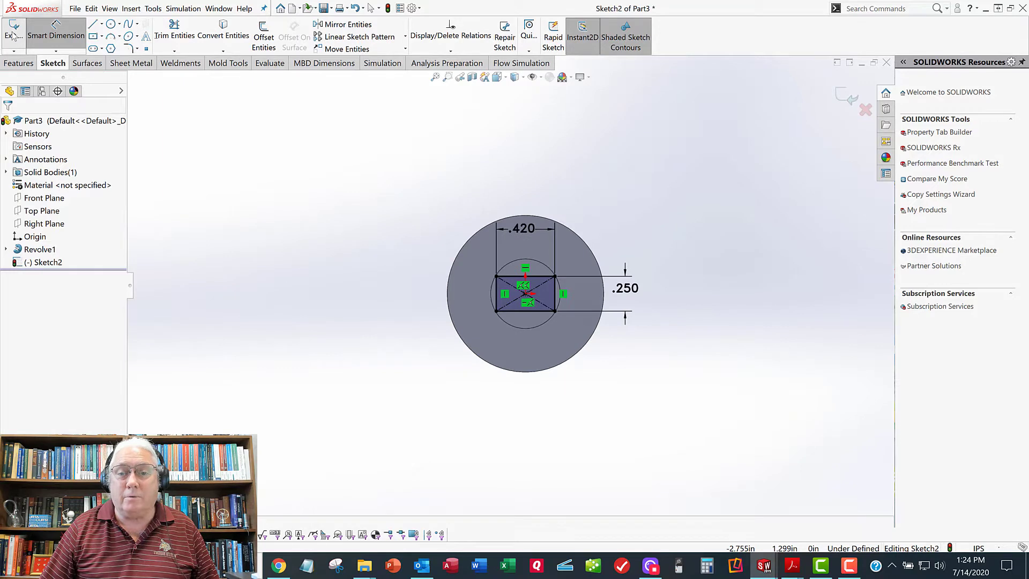
scroll(415, 183, "down", 1)
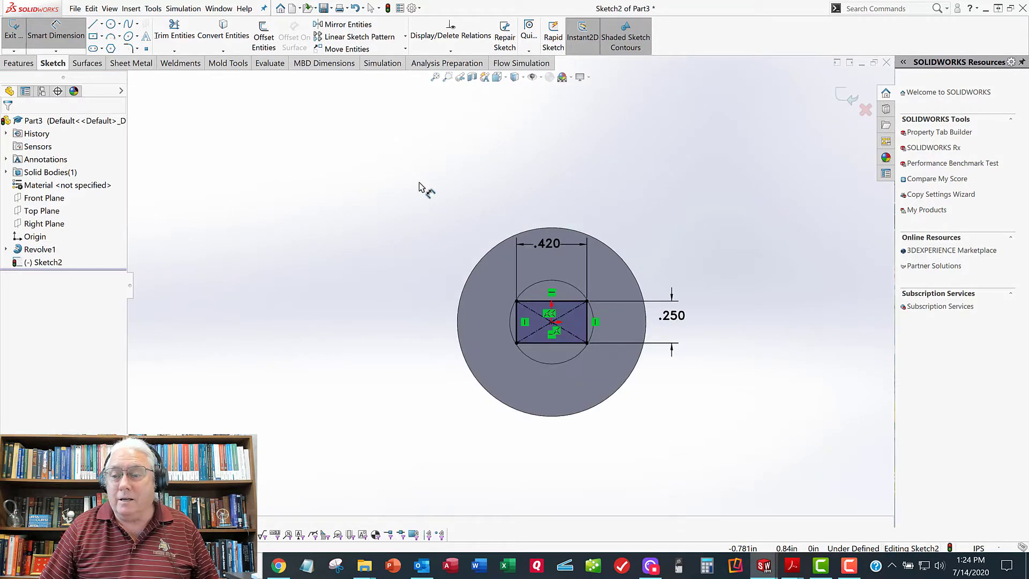
key("ctrl+7")
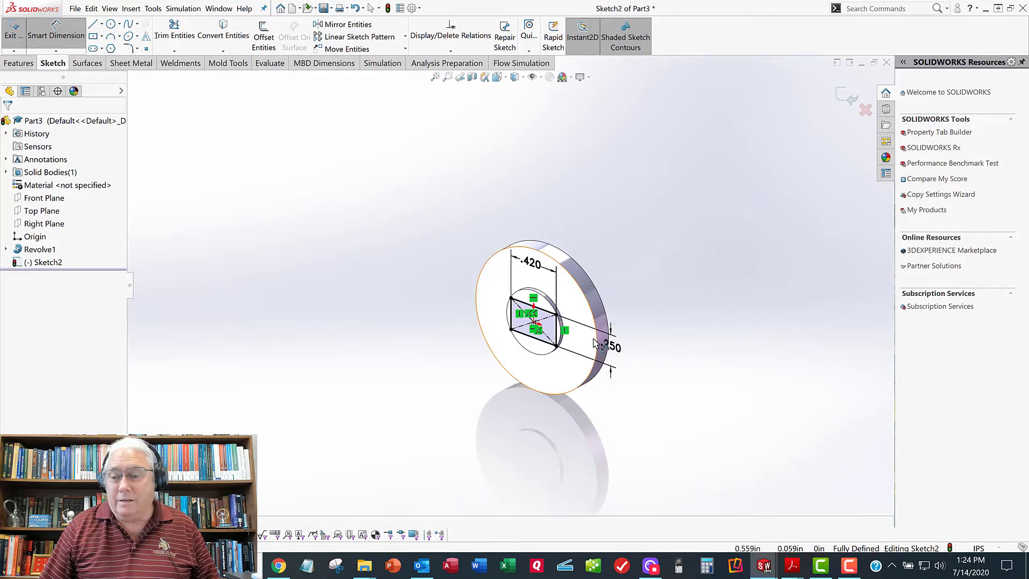
scroll(370, 212, "down", 3)
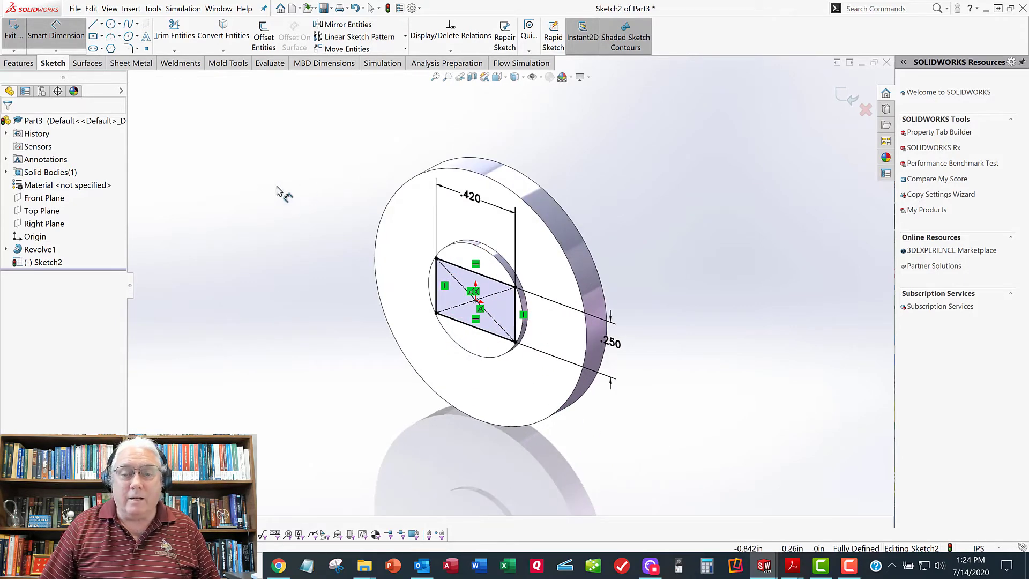
left_click(6, 249)
right_click(43, 262)
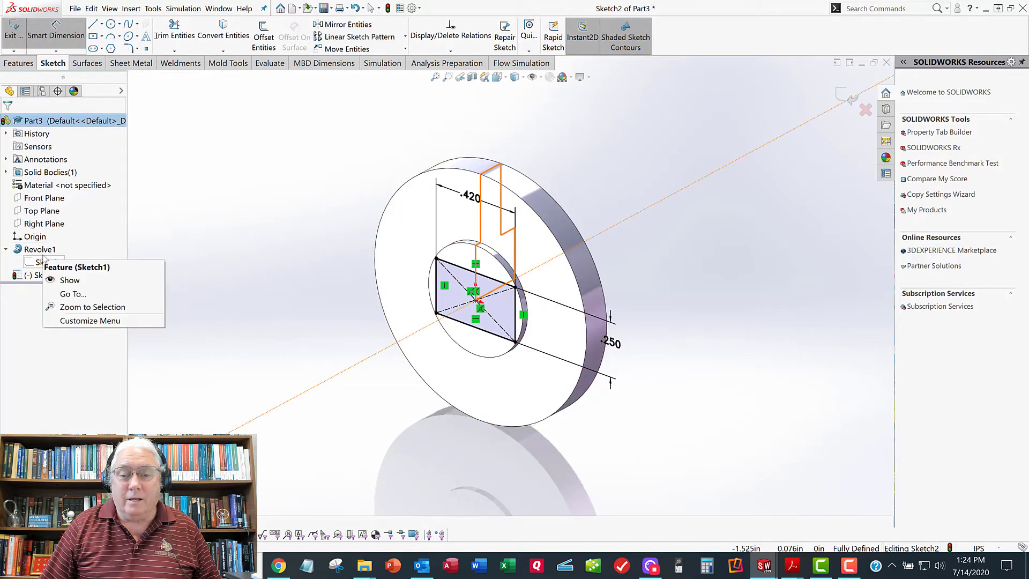
left_click(62, 280)
left_click(43, 262)
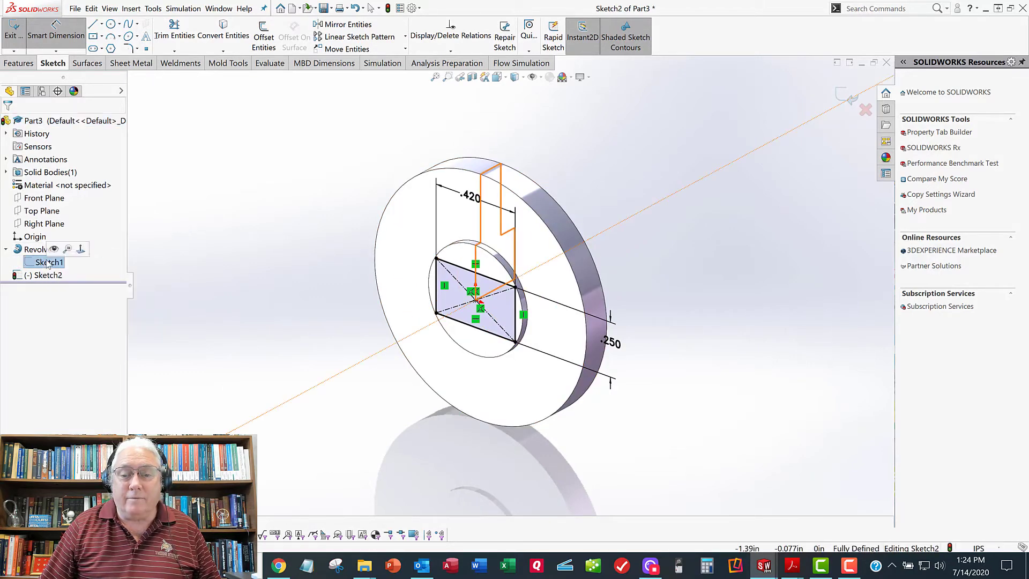
right_click(46, 260)
left_click(216, 199)
key("Escape")
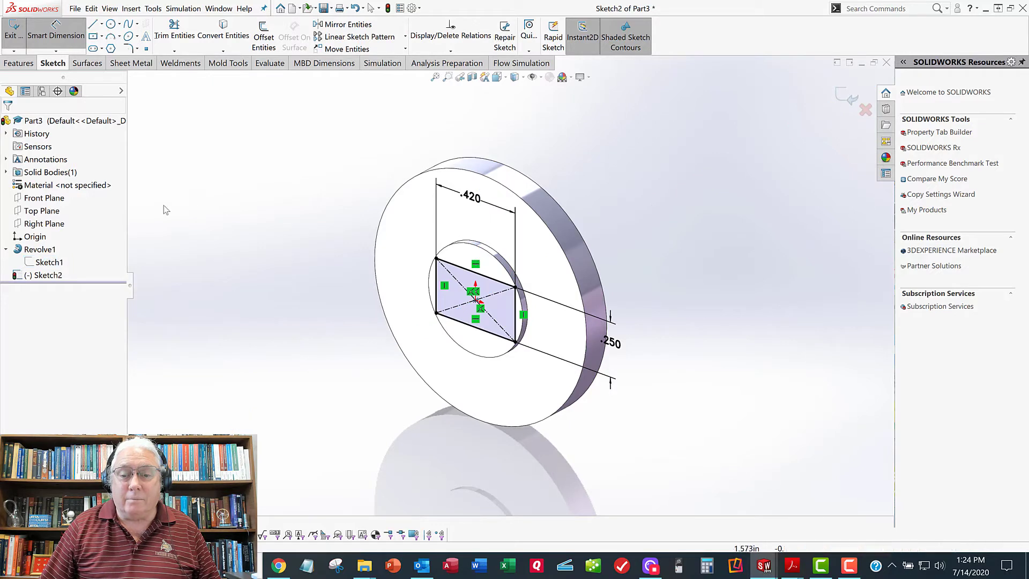
key("Escape")
Step: Exit the rectangle sketch and open the revolve's profile sketch, Sketch1, for editing
left_click(48, 262)
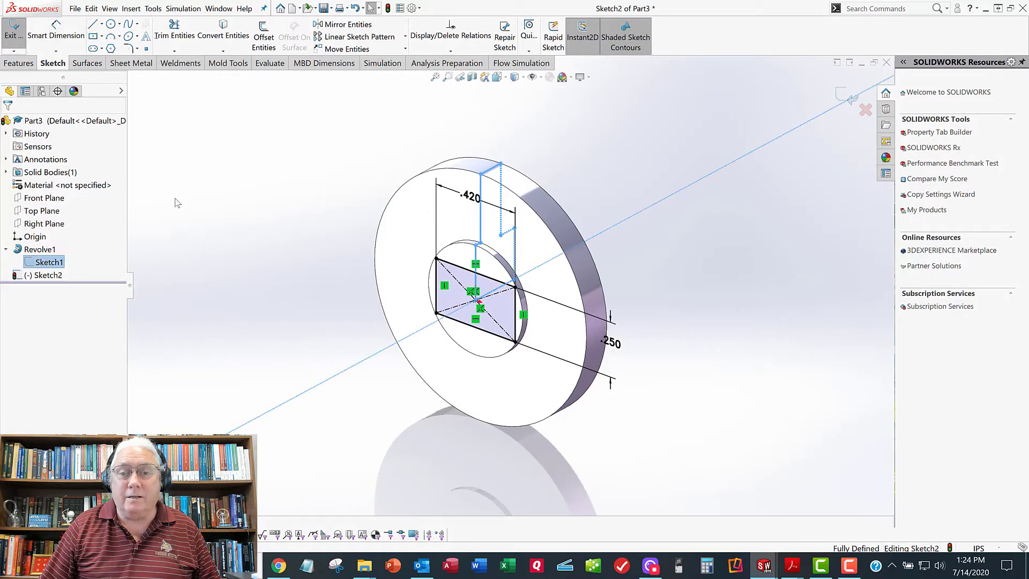
left_click(14, 31)
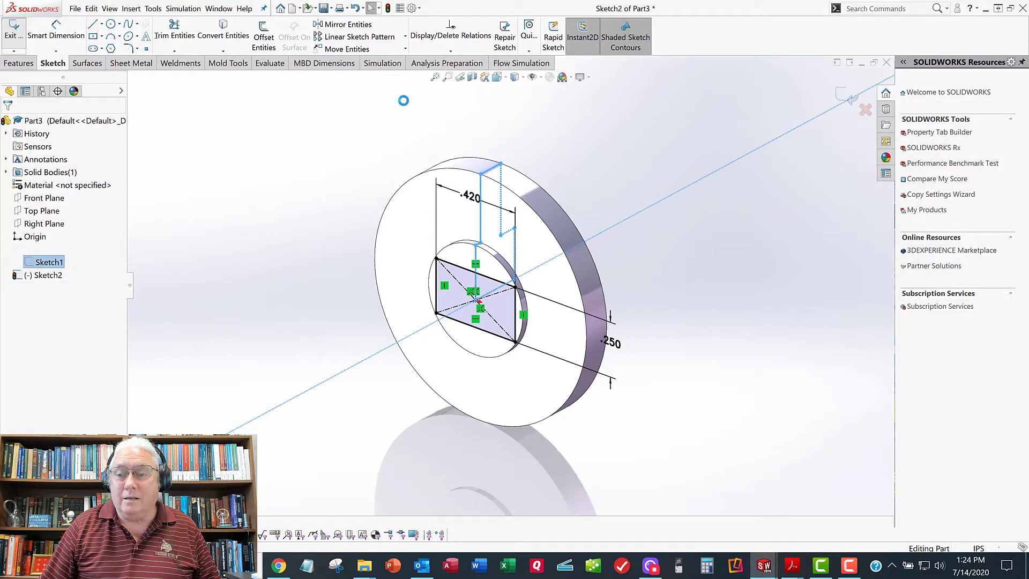
right_click(55, 267)
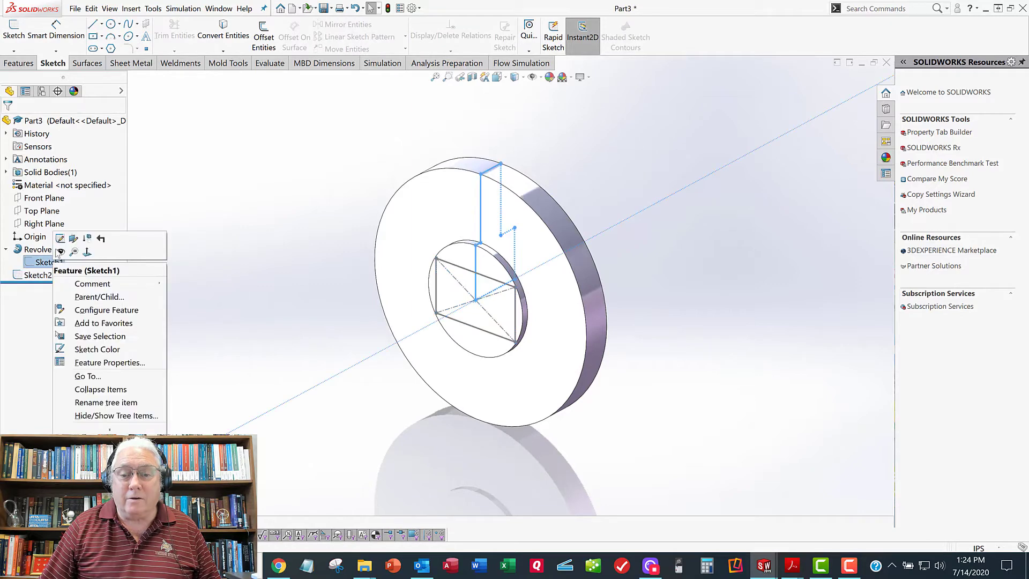
left_click(60, 238)
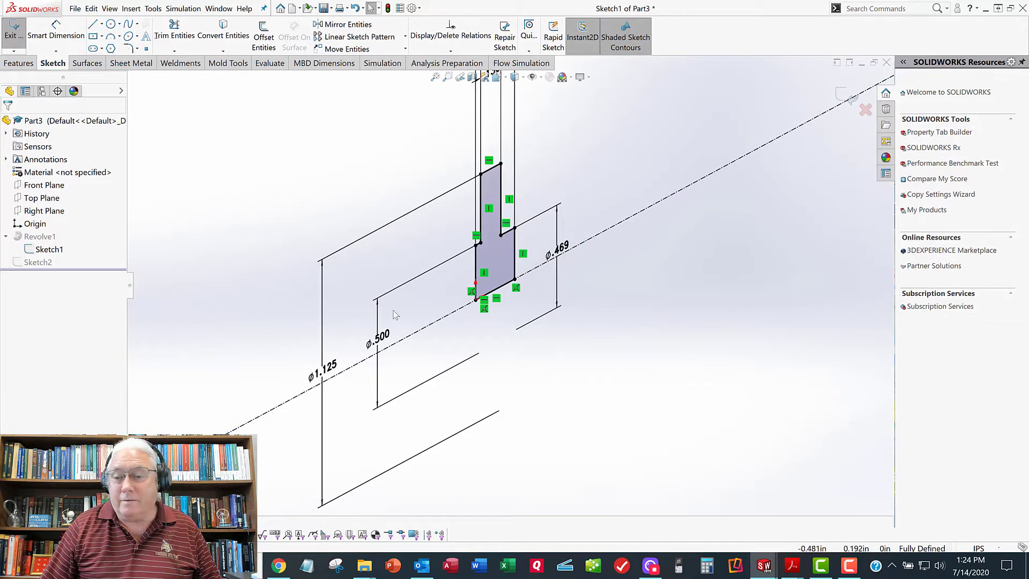
Step: Set the diameter of the profile's front hub to 0.625 in
left_click(379, 341)
double_click(379, 341)
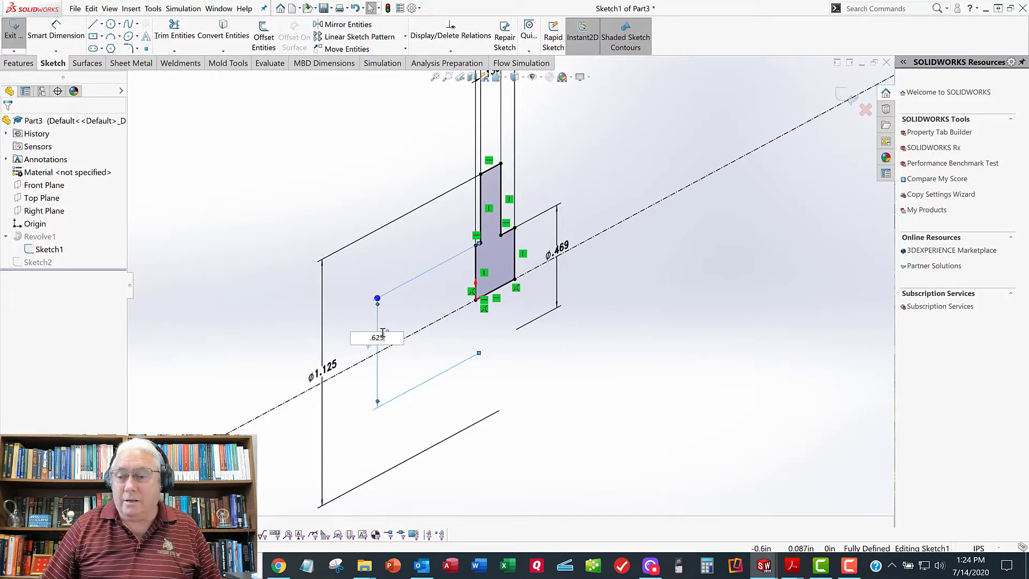
key("Return")
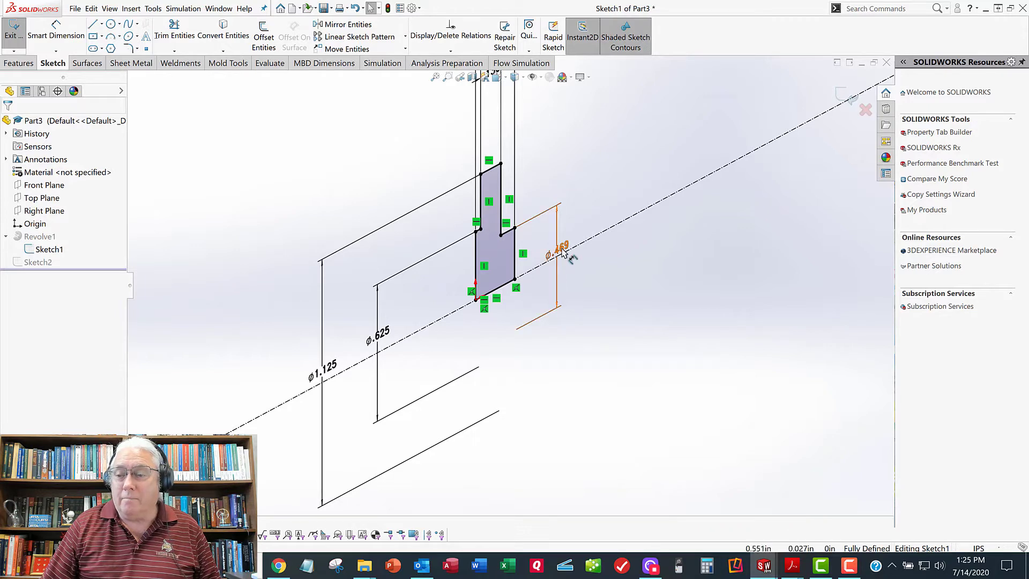
Step: Set the diameter of the profile's rear hub to 0.625 in and exit the sketch
left_click(563, 252)
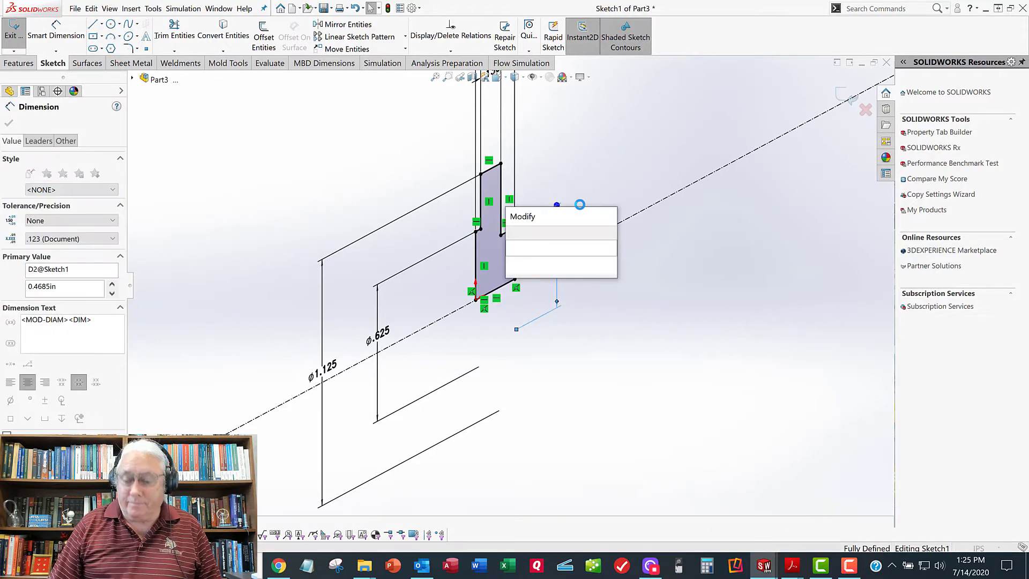
type(".4685")
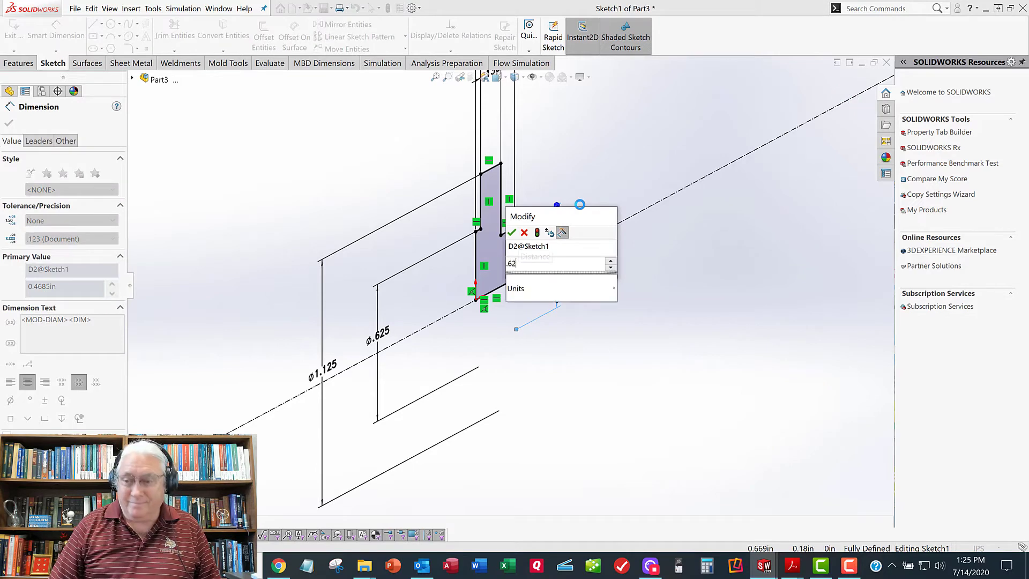
key("Return")
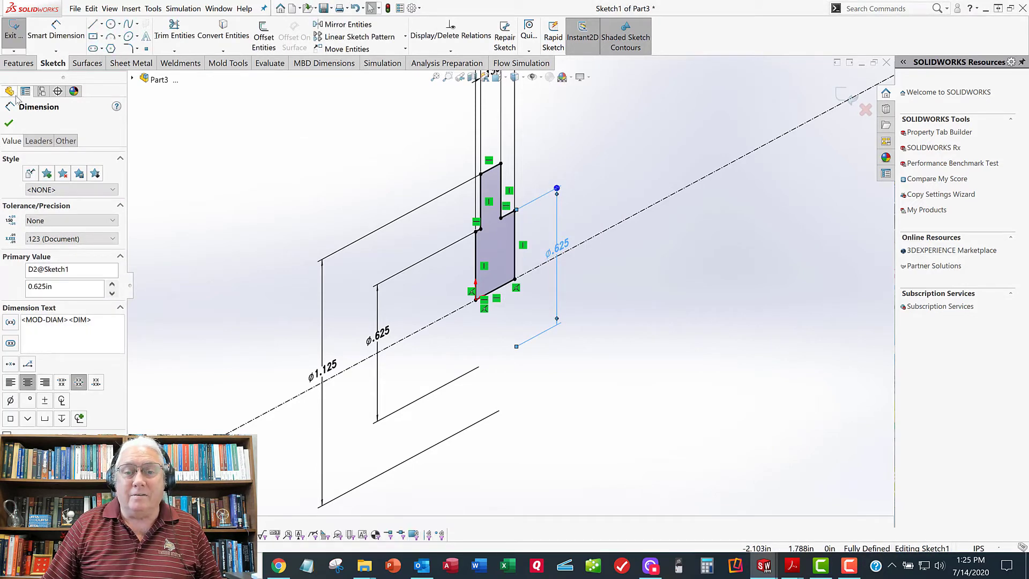
left_click(14, 31)
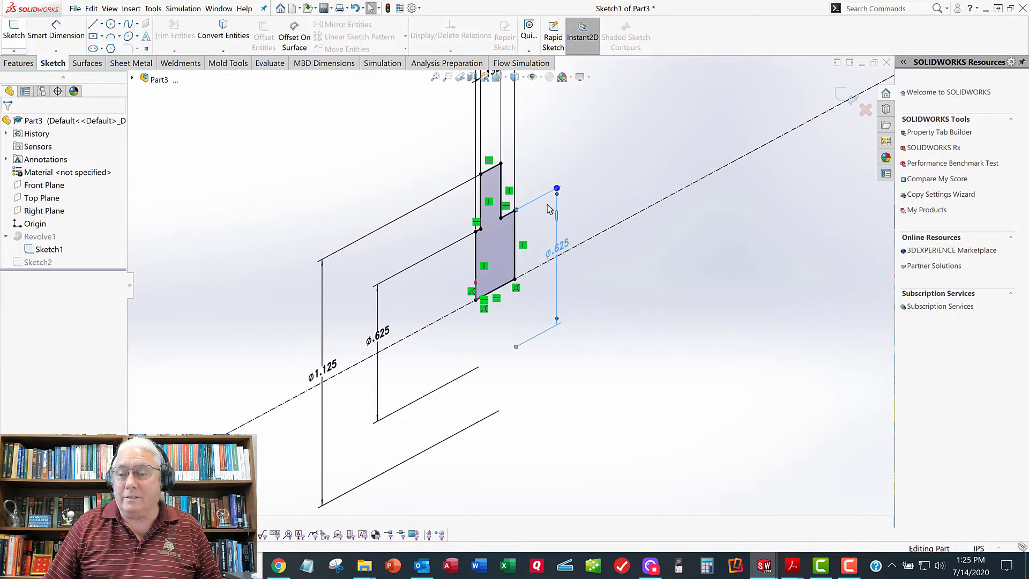
Step: Cut the rectangle sketch, Sketch2, through the whole part with an Extruded Cut set to Through All
left_click(38, 275)
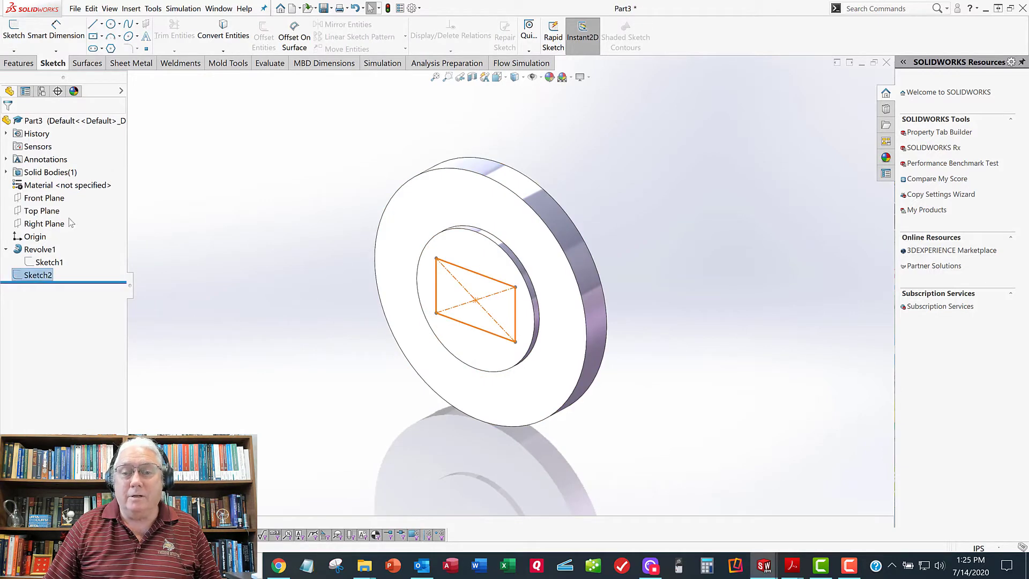
left_click(19, 63)
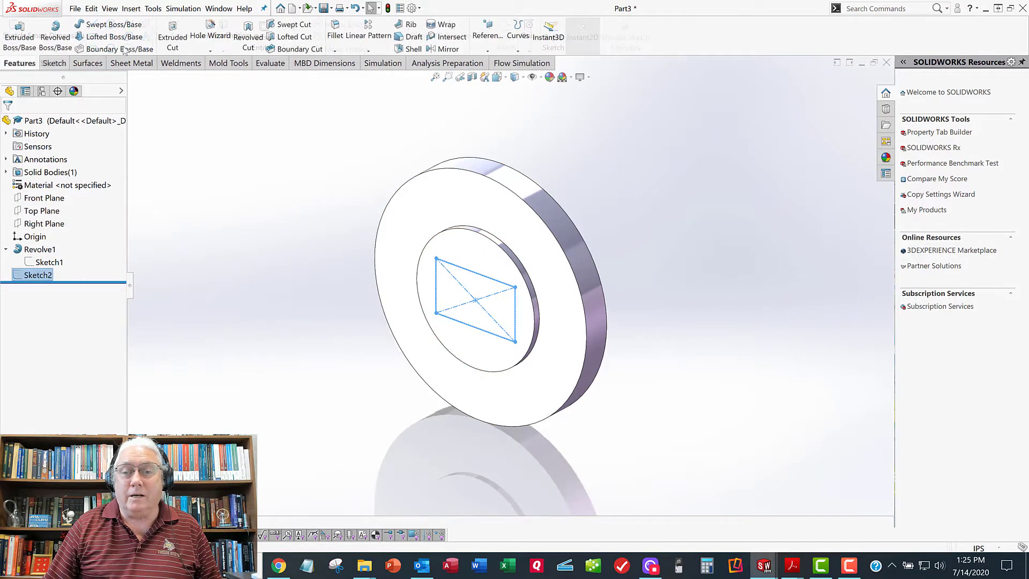
left_click(163, 37)
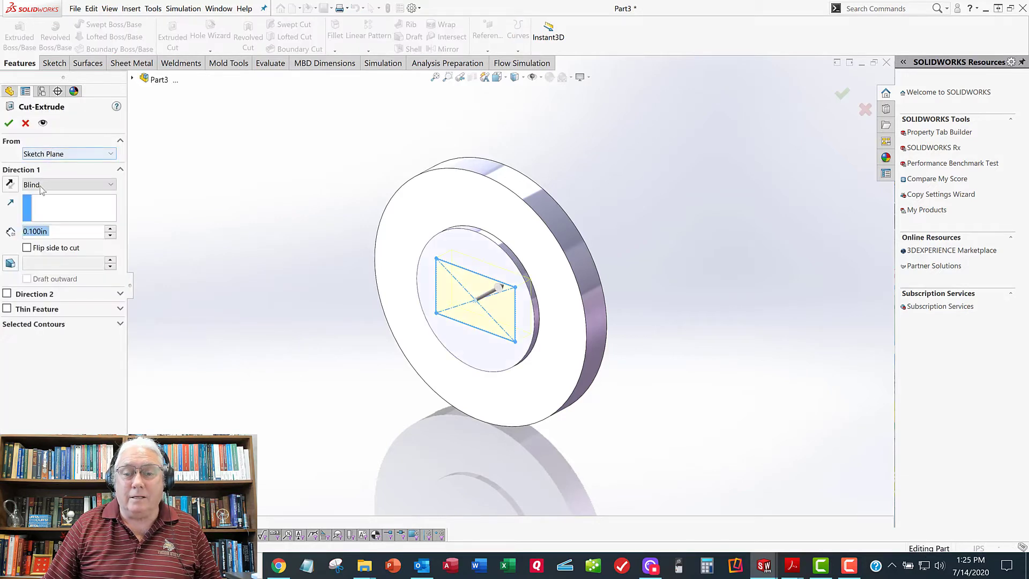
left_click(42, 186)
left_click(43, 204)
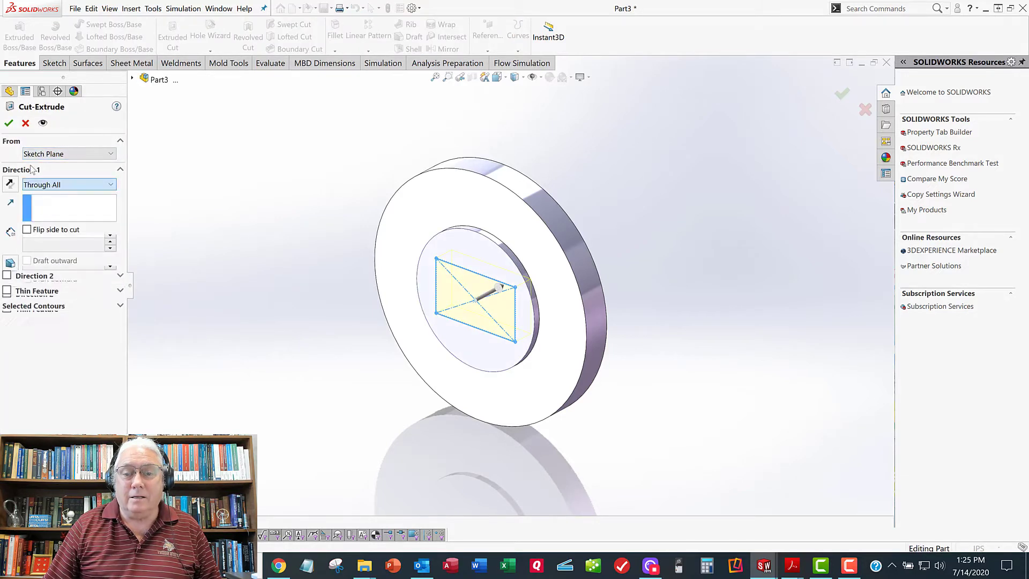
left_click(7, 123)
middle_click_drag(305, 218, 310, 182)
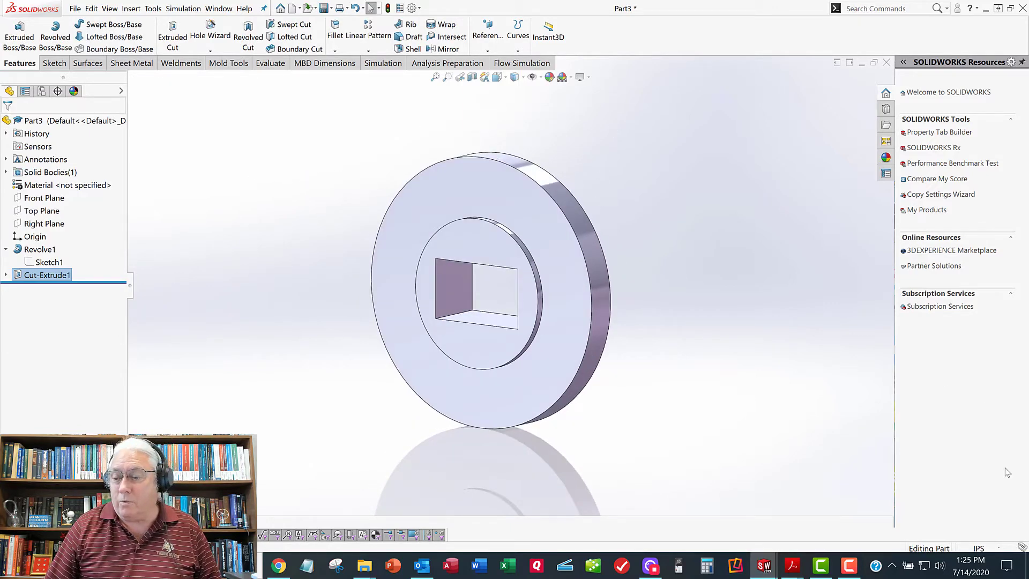
Step: Set up a Hole Wizard tapped hole of size #4-40 with a Through All end condition
left_click(248, 140)
left_click(214, 42)
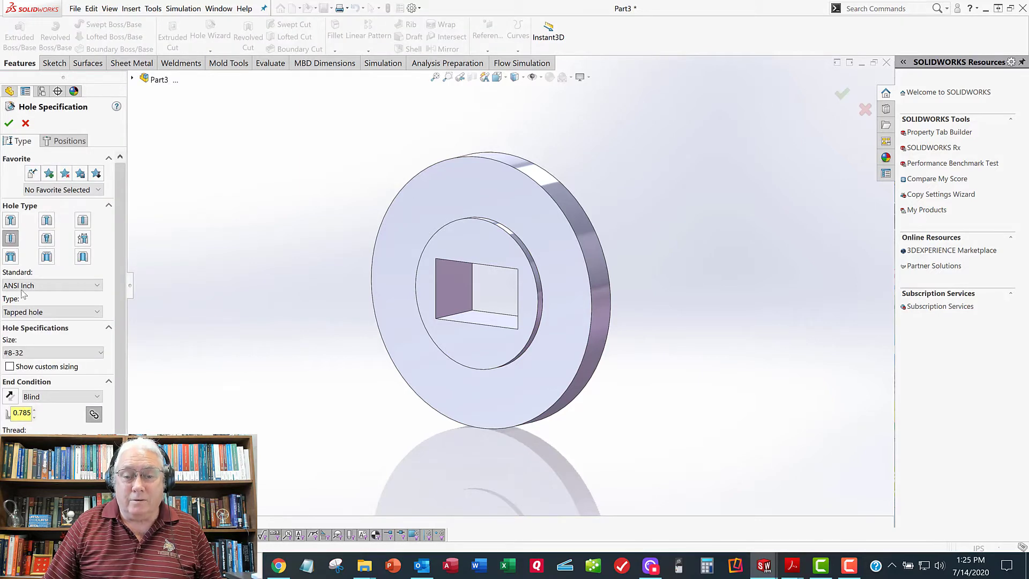
left_click(33, 351)
scroll(57, 389, "up", 2)
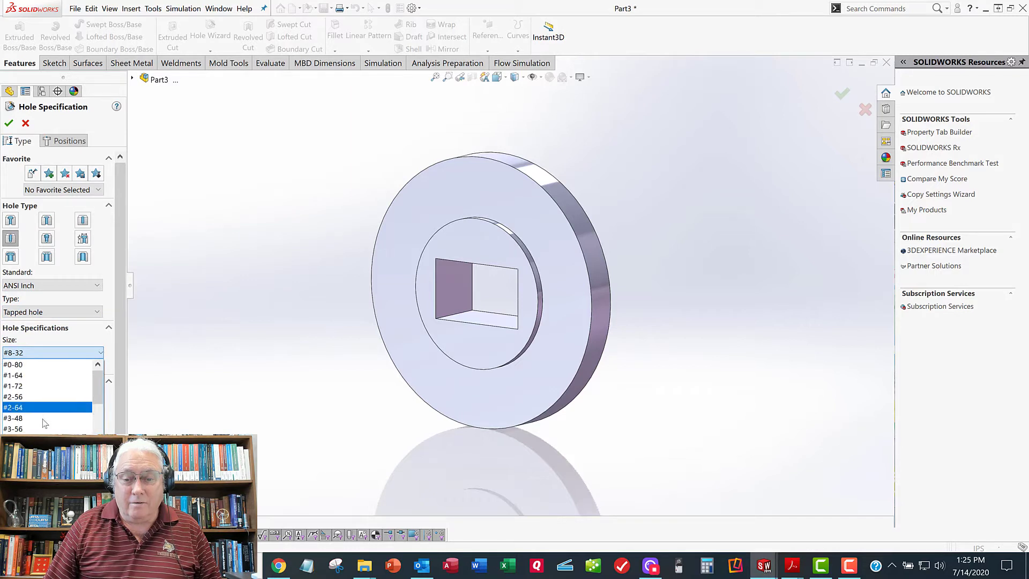
scroll(53, 399, "up", 1)
left_click(47, 406)
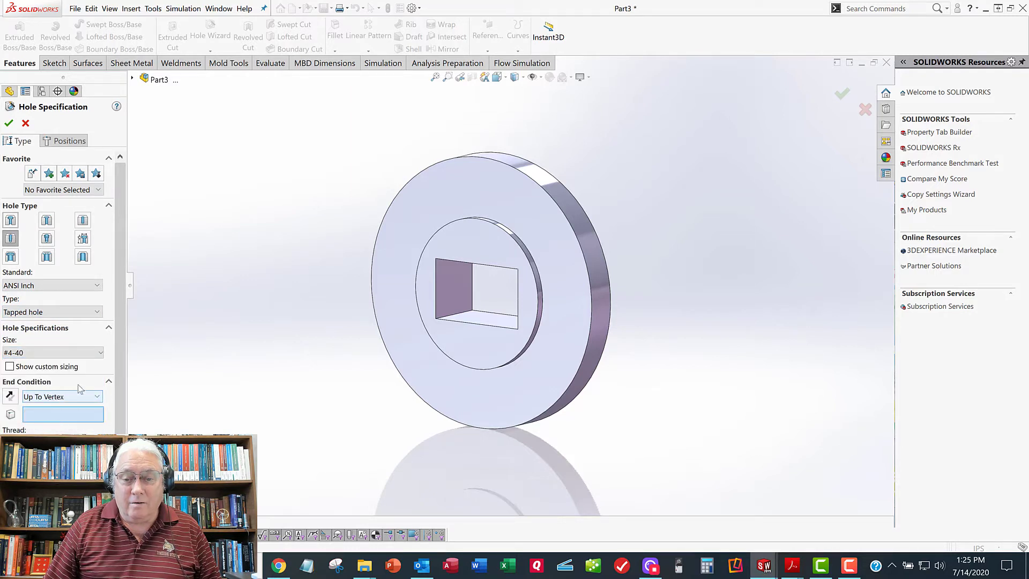
left_click(59, 396)
left_click(58, 419)
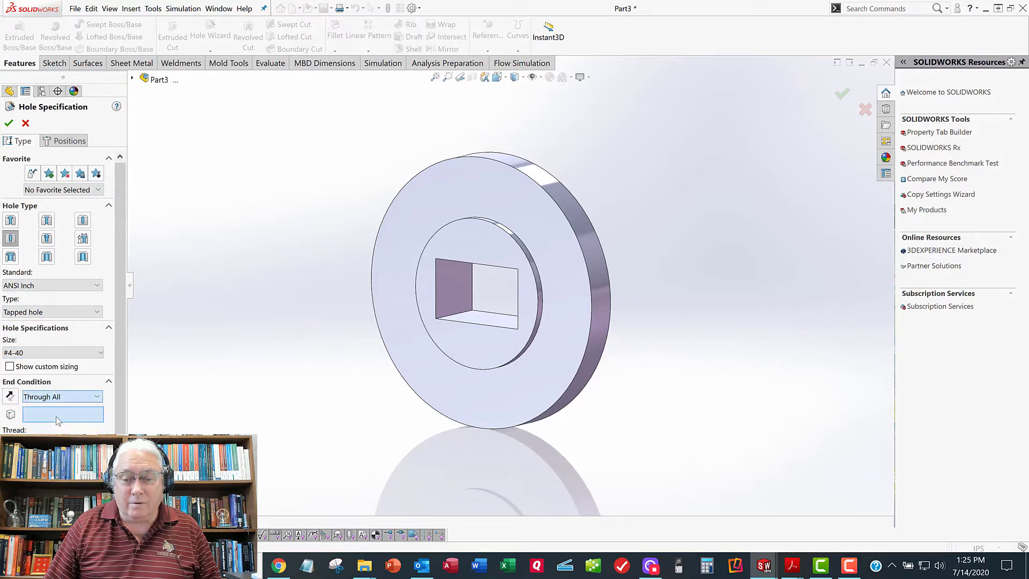
scroll(124, 428, "down", 1)
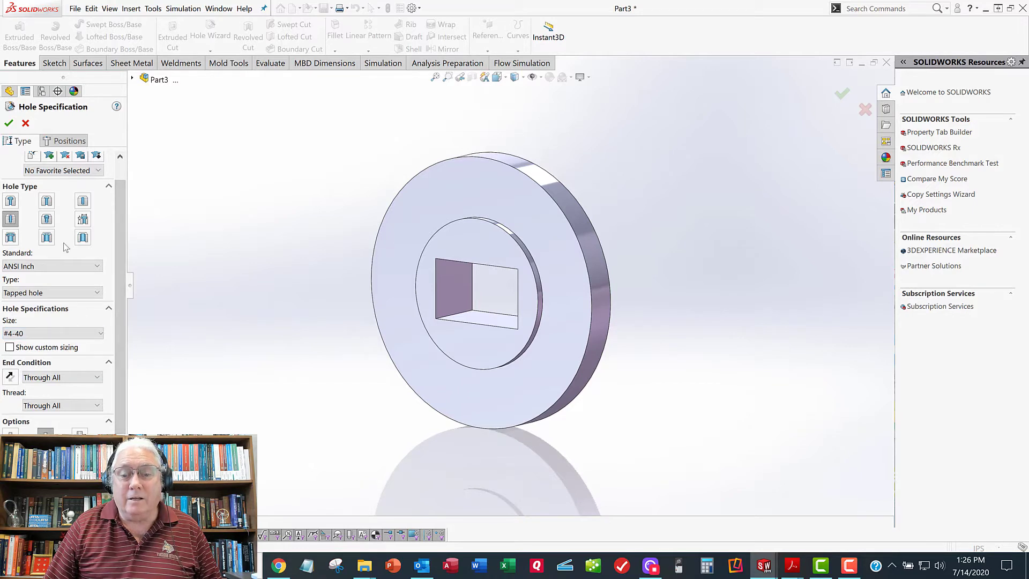
Step: Place four tapped holes on the front face of the flange, one roughly above, below and on each side of the hub, and finish the feature
left_click(65, 141)
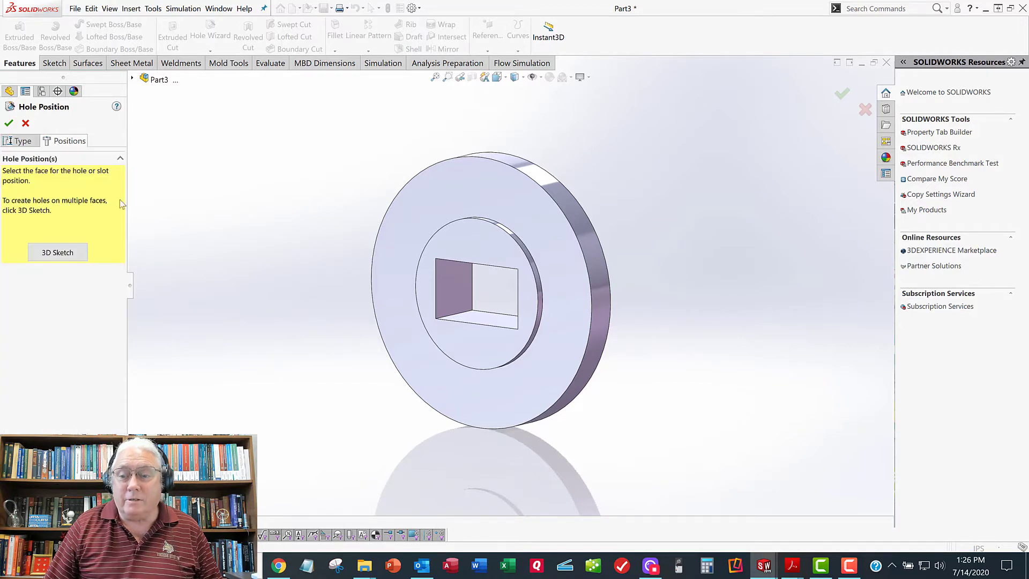
left_click(449, 198)
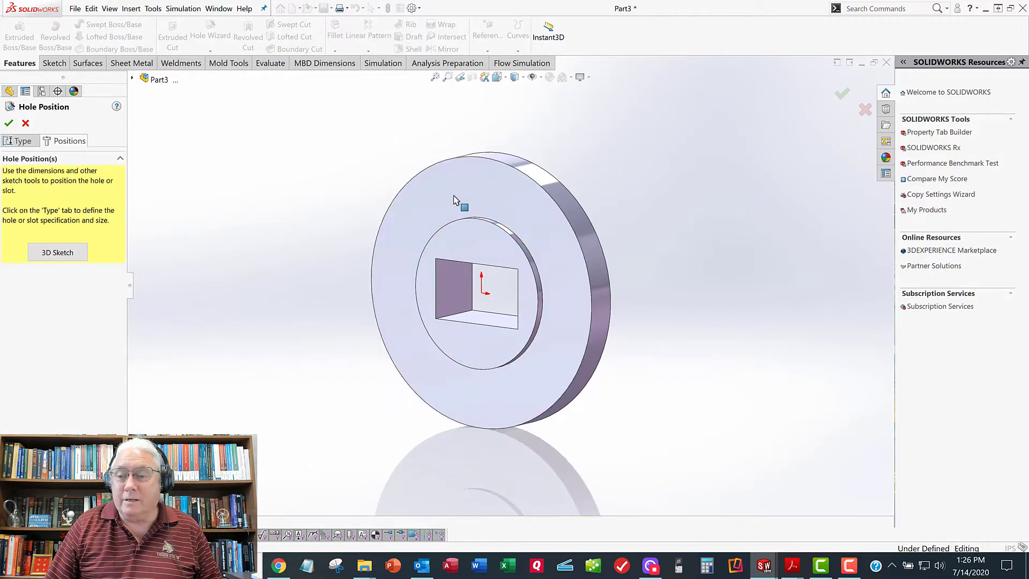
left_click(482, 195)
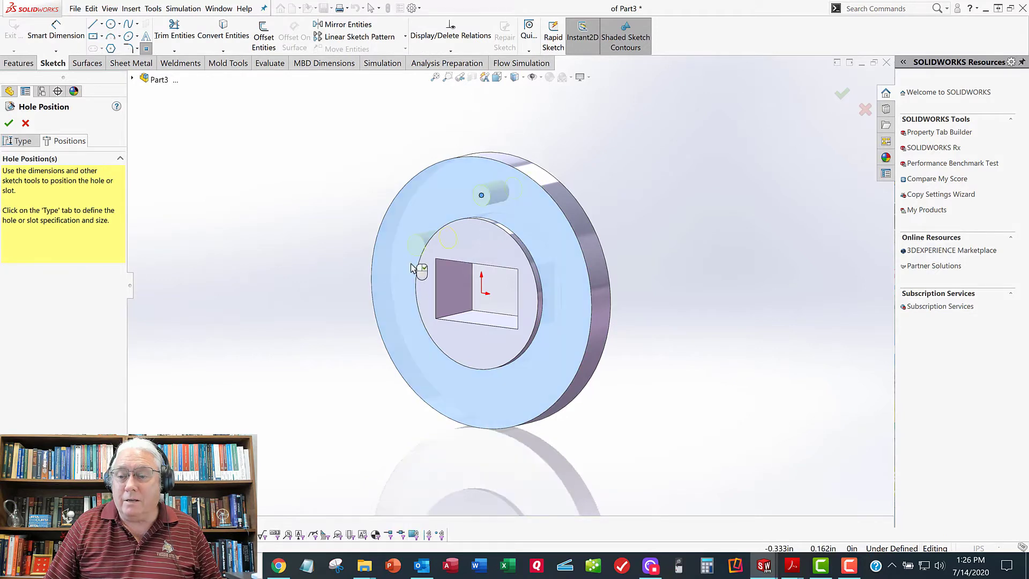
left_click(396, 272)
left_click(470, 392)
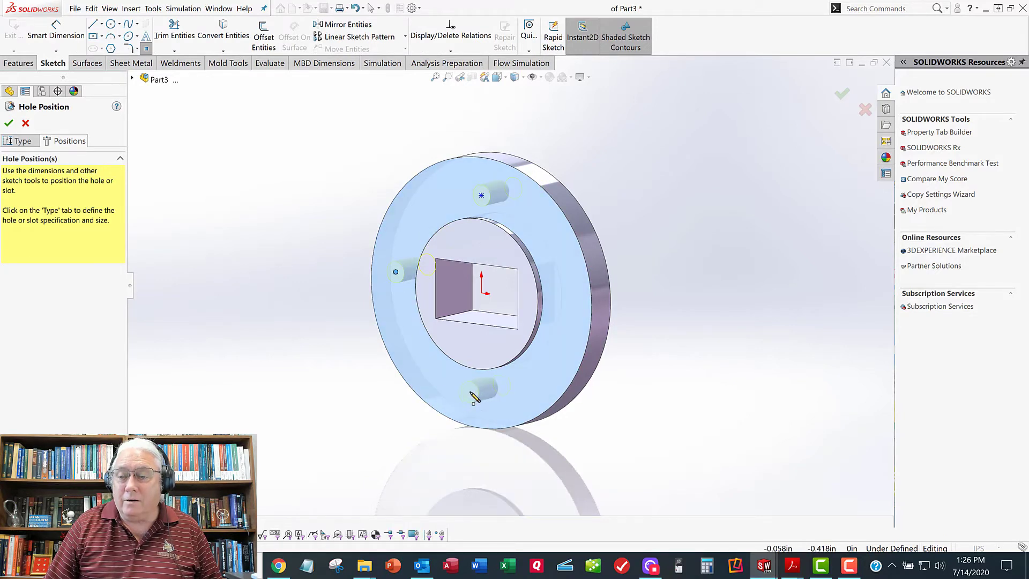
left_click(562, 313)
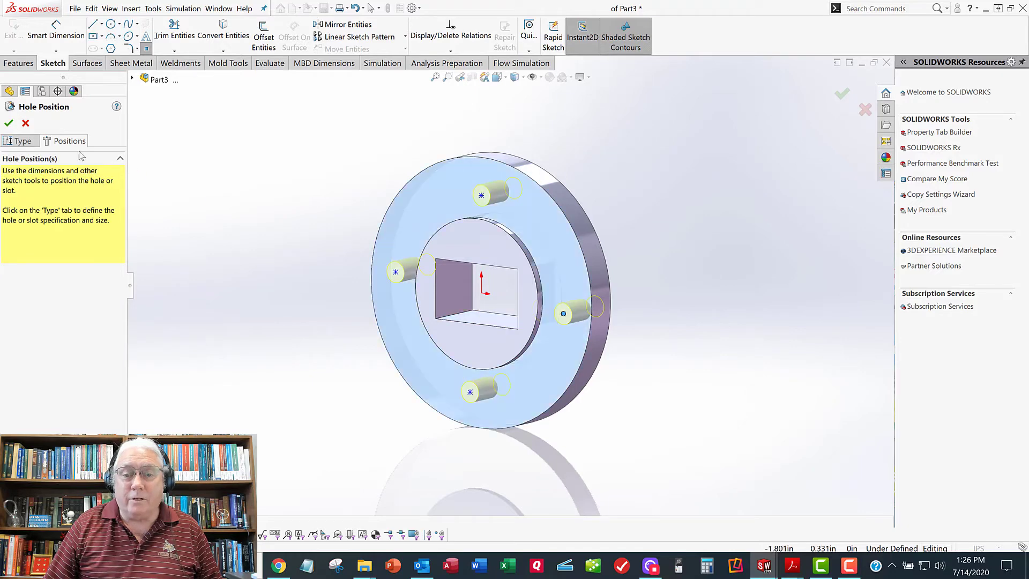
left_click(8, 124)
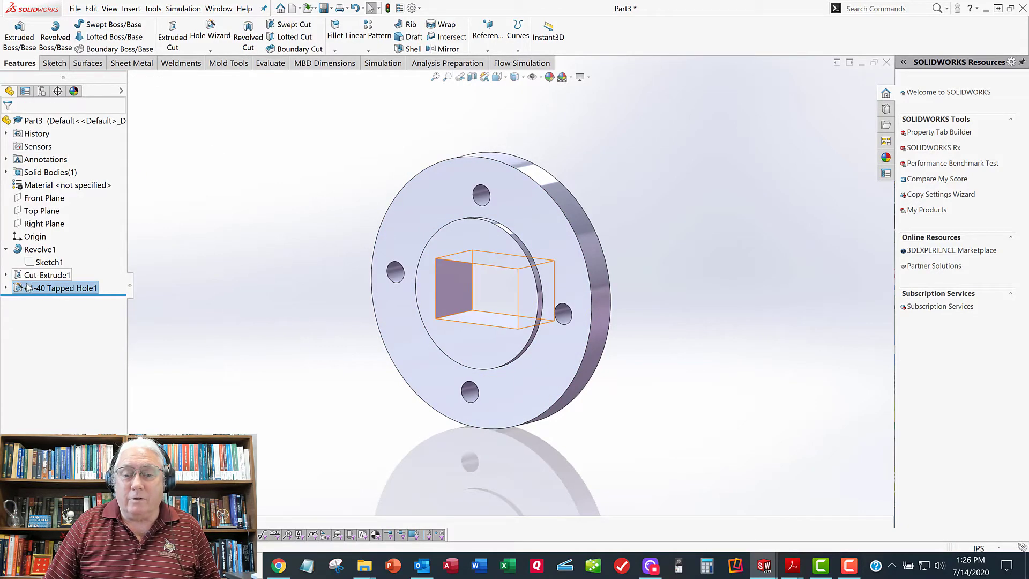
Step: Open the tapped holes' position sketch, Sketch3, for editing
left_click(5, 288)
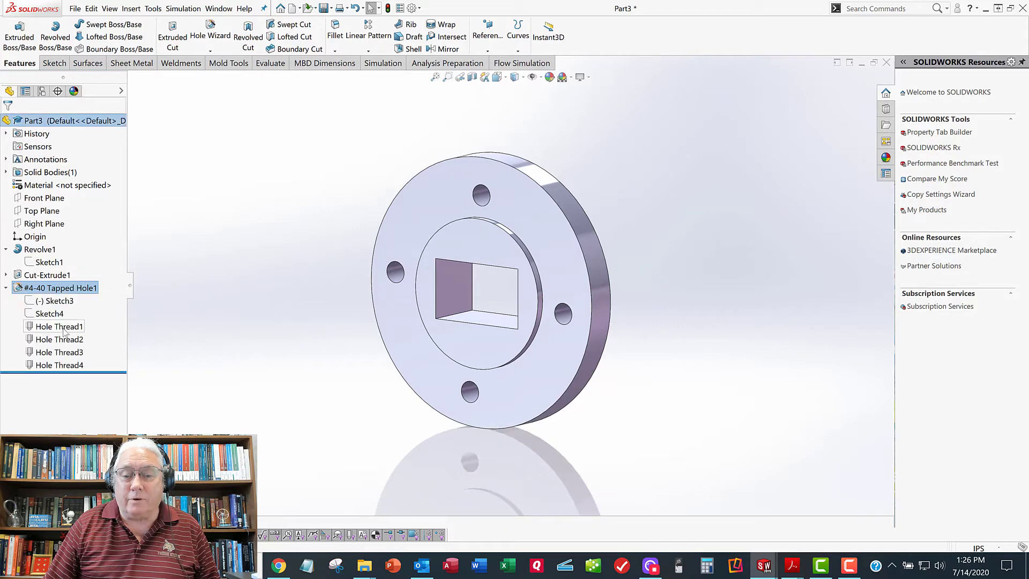
right_click(54, 306)
left_click(60, 279)
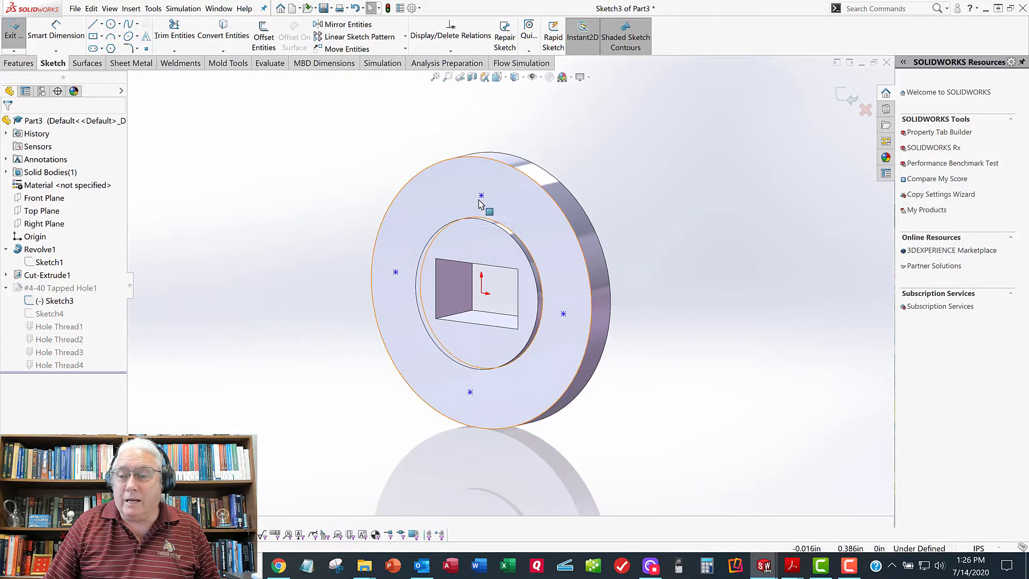
Step: Align the upper and lower hole points with the origin using a Vertical relation
left_click(481, 196)
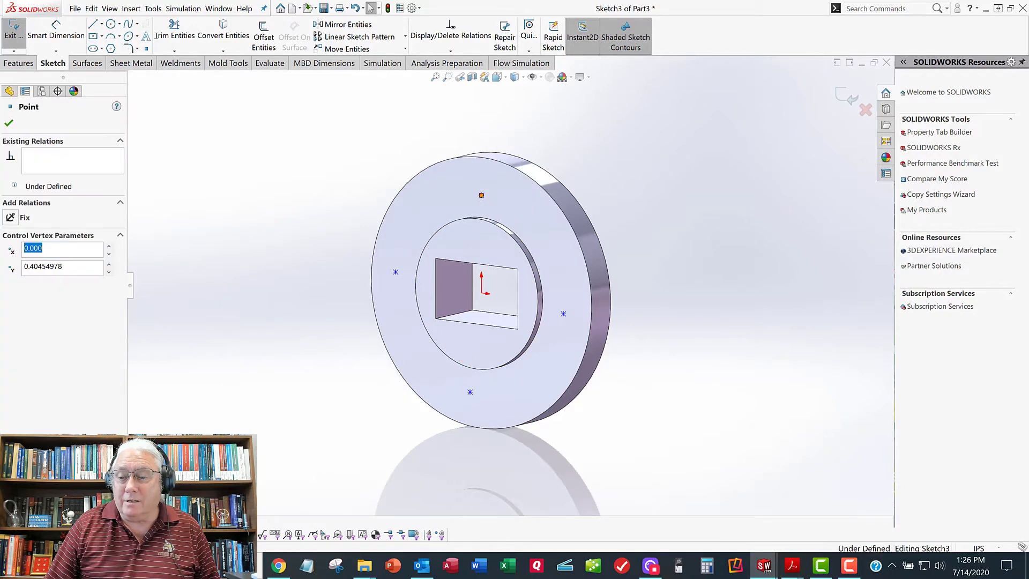
left_click(470, 392, "ctrl")
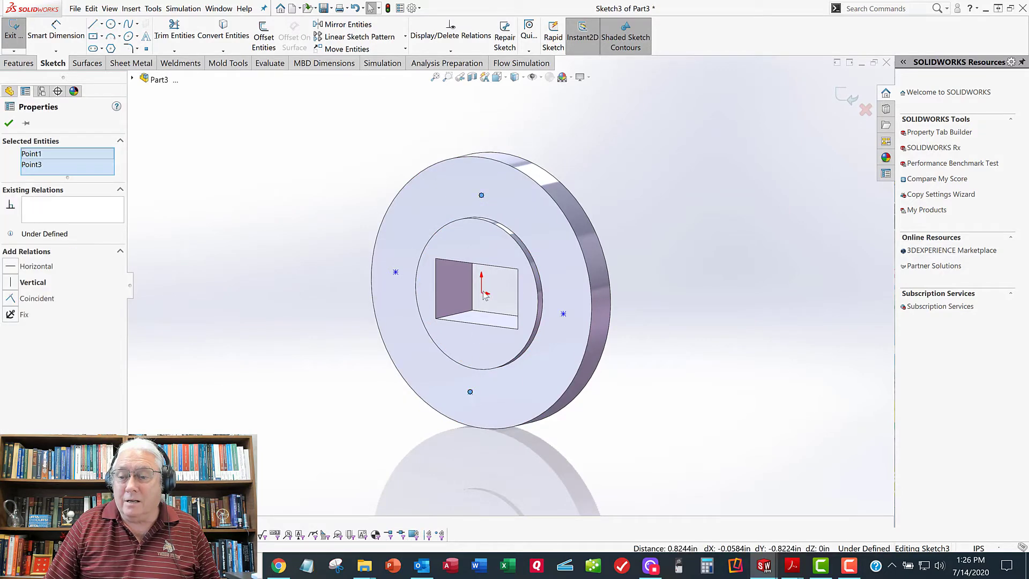
middle_click_drag(494, 284, 539, 262)
scroll(514, 284, "up", 3)
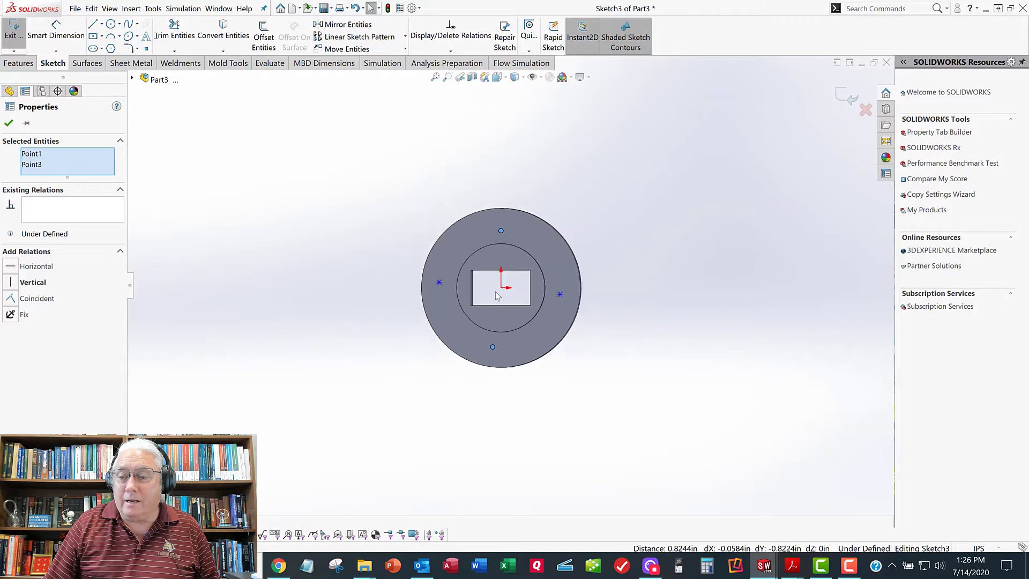
scroll(511, 286, "down", 4)
scroll(512, 287, "up", 1)
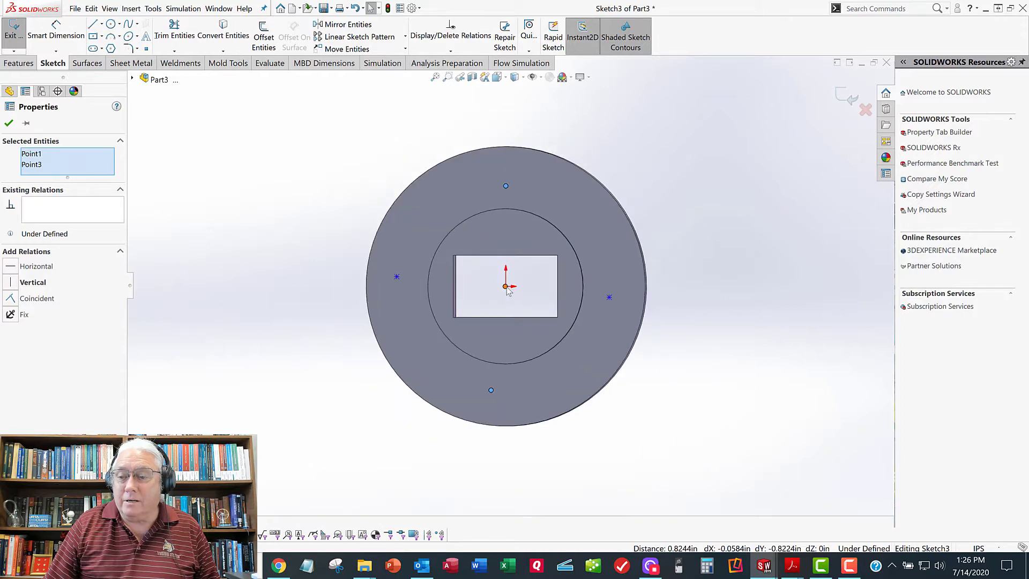
left_click(507, 288, "ctrl")
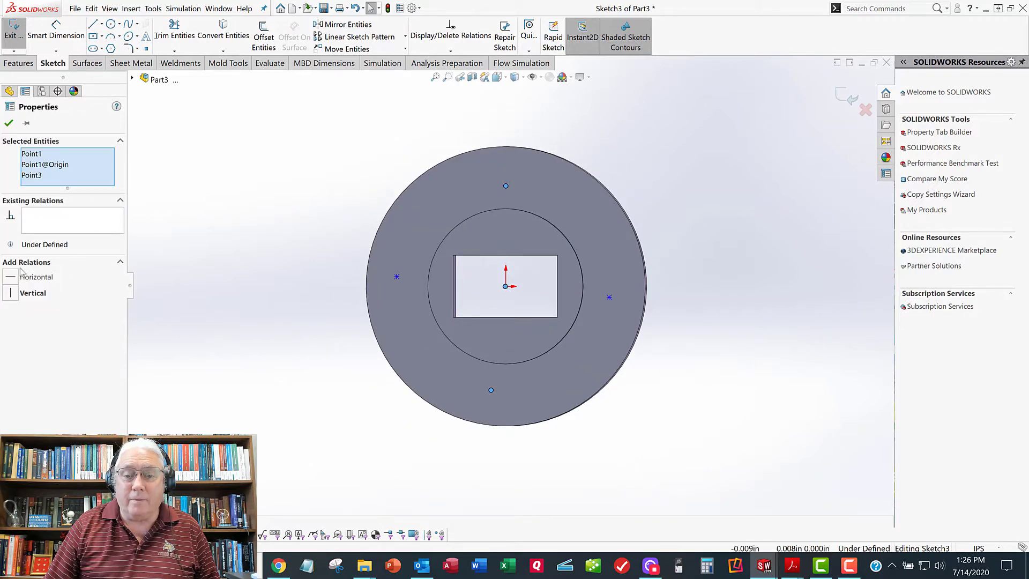
left_click(12, 294)
left_click(9, 124)
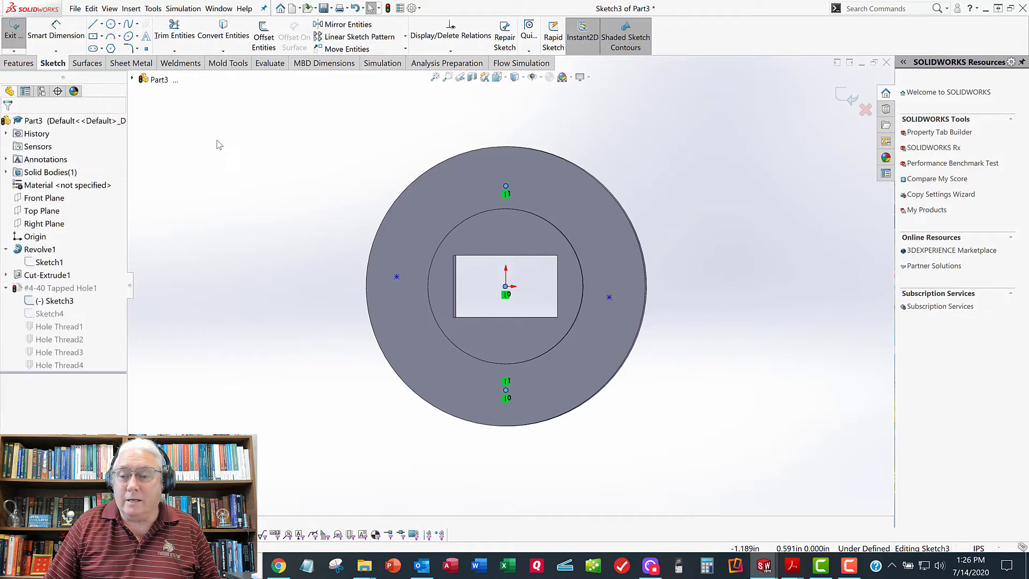
Step: Align the two side hole points with the origin using a Horizontal relation, removing the accidentally selected flange face from the selection
left_click(506, 288)
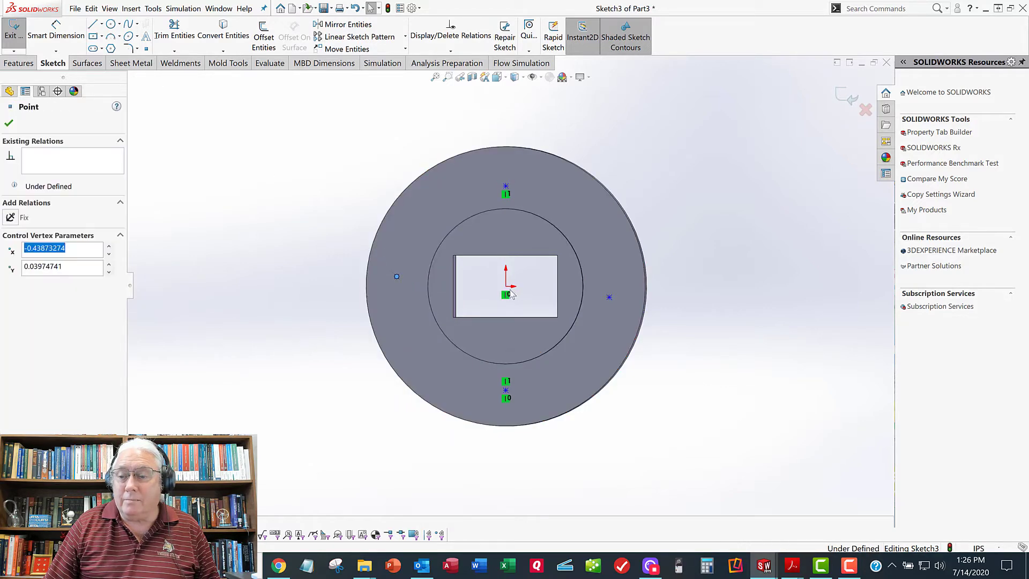
left_click(612, 300)
left_click(611, 298)
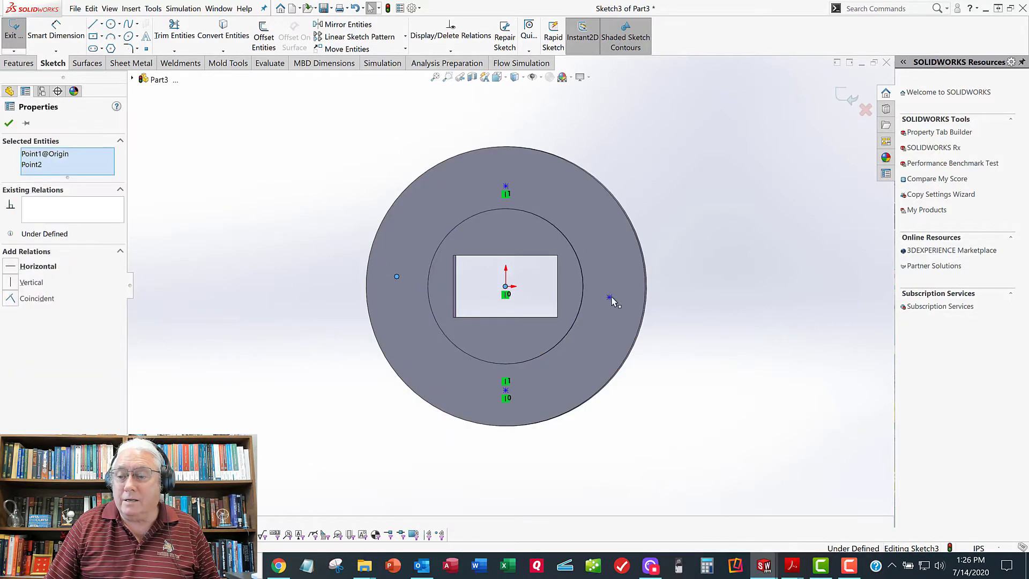
left_click(607, 305, "ctrl")
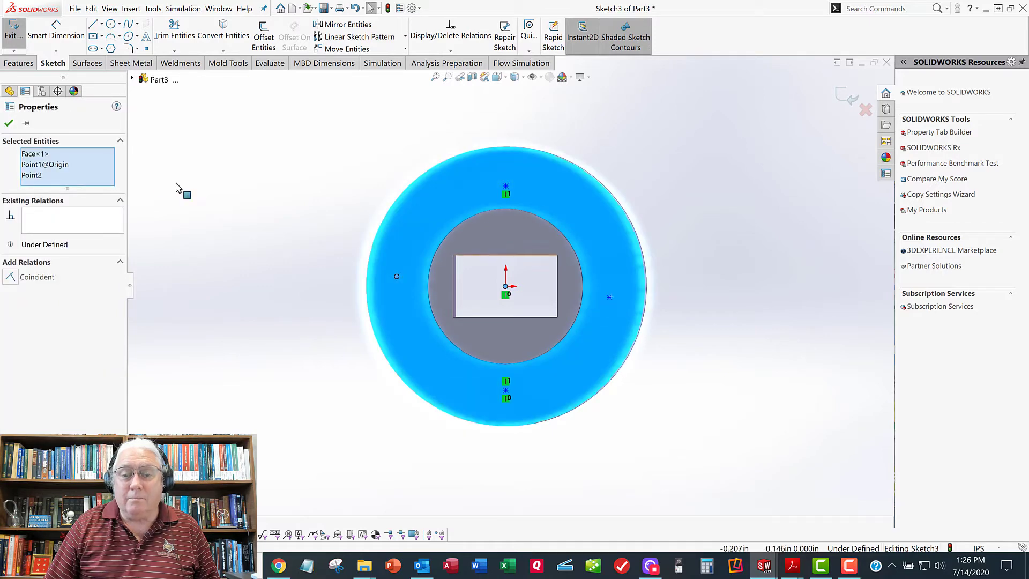
left_click(38, 156)
right_click(37, 156)
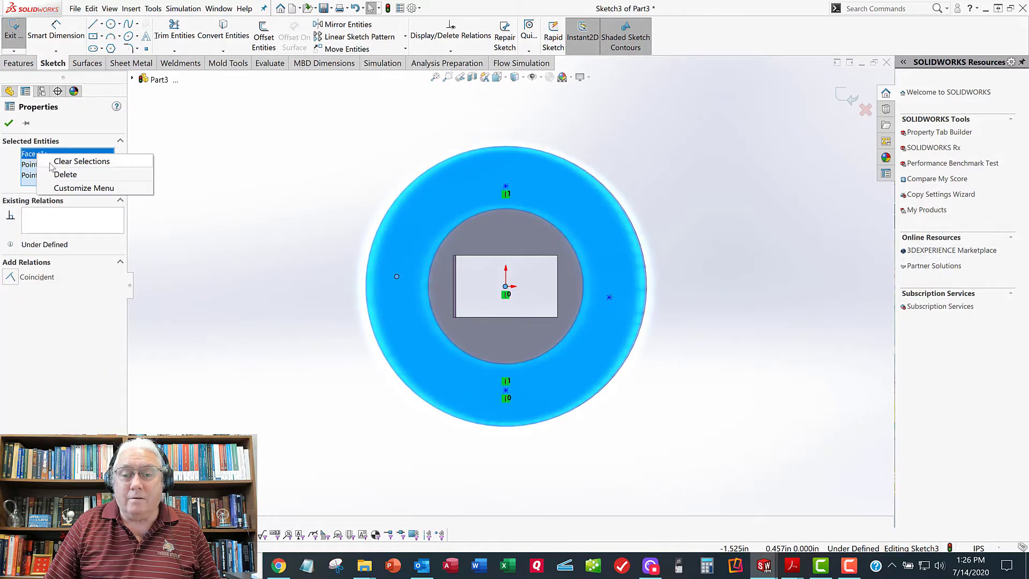
left_click(60, 174)
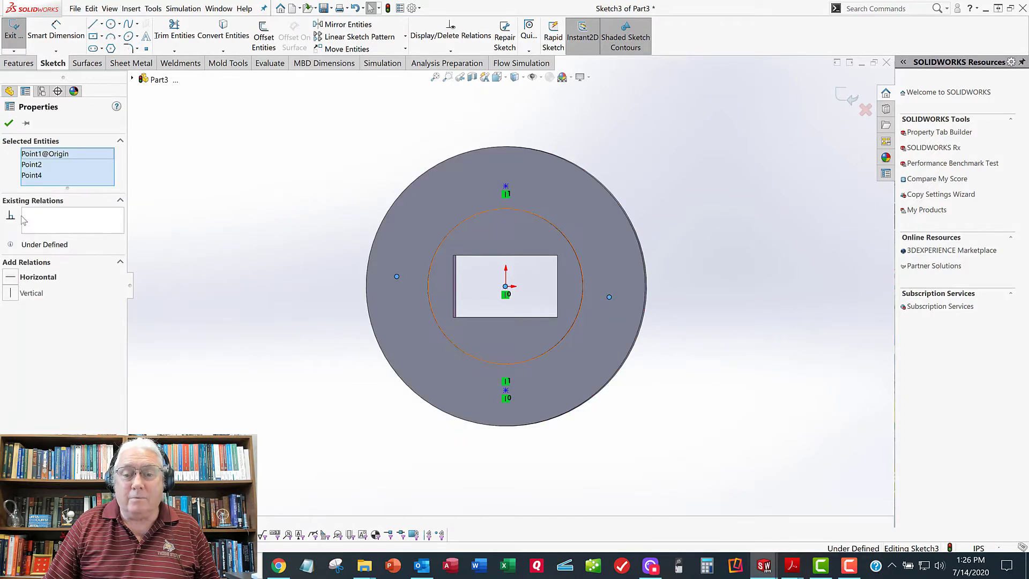
left_click(14, 275)
left_click(9, 123)
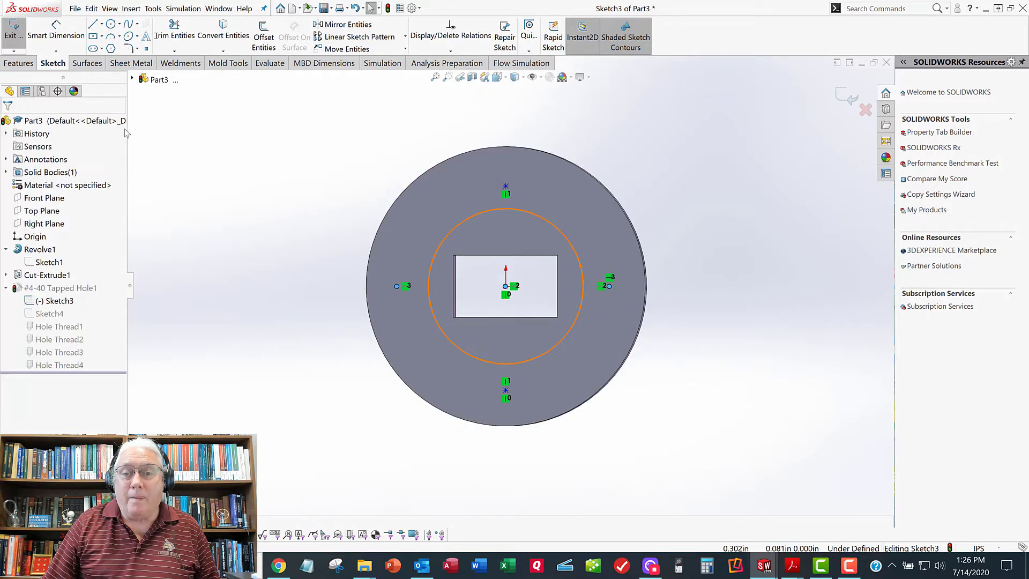
Step: Draw a construction circle about 0.92 in in diameter centred on the origin, passing near the four hole points
left_click(110, 24)
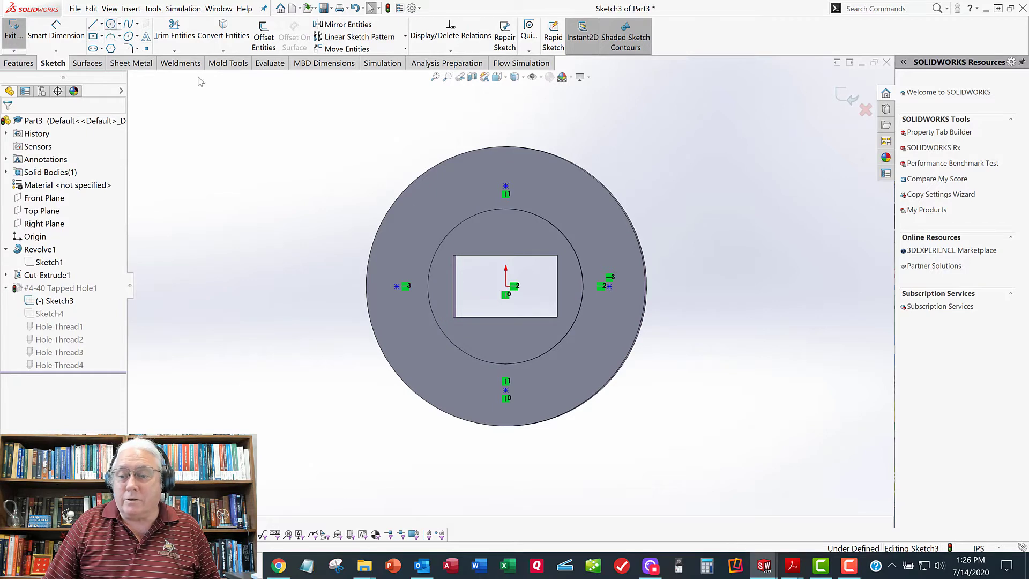
mouse_move(506, 286)
left_mouse_down()
mouse_move(524, 238)
mouse_move(515, 194)
mouse_move(539, 168)
left_mouse_up()
right_click(539, 167)
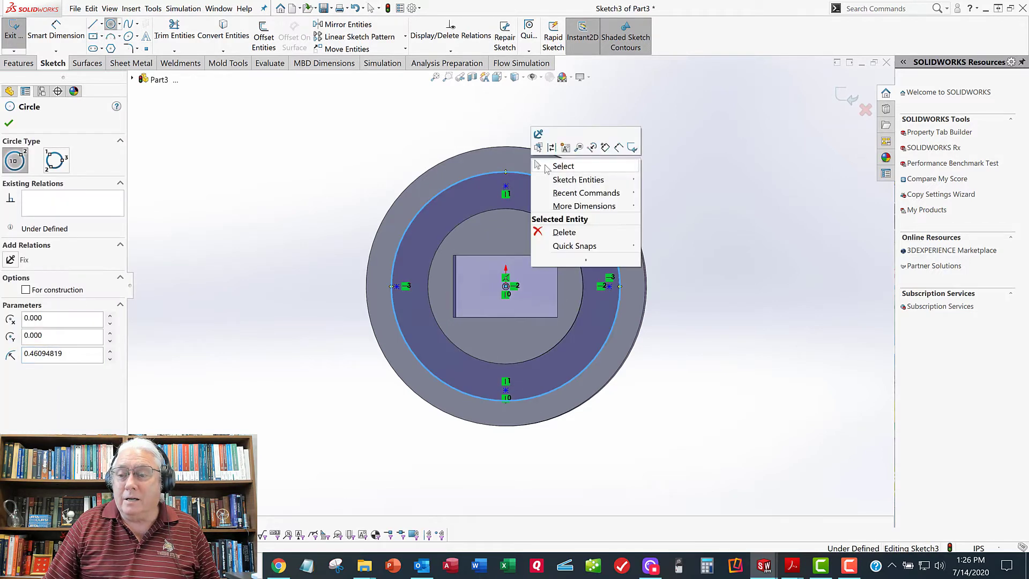
left_click(555, 166)
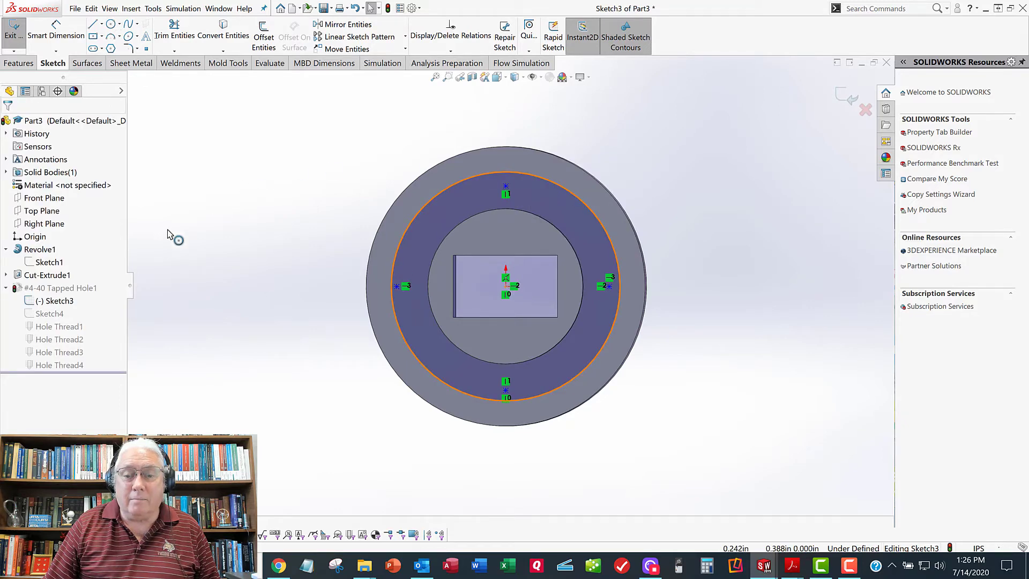
left_click(33, 248)
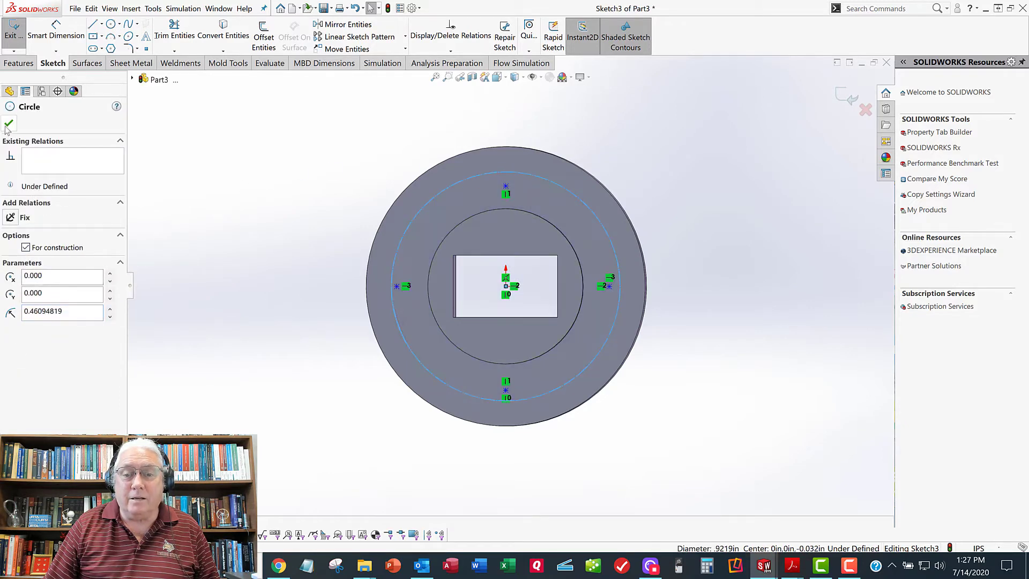
key("Escape")
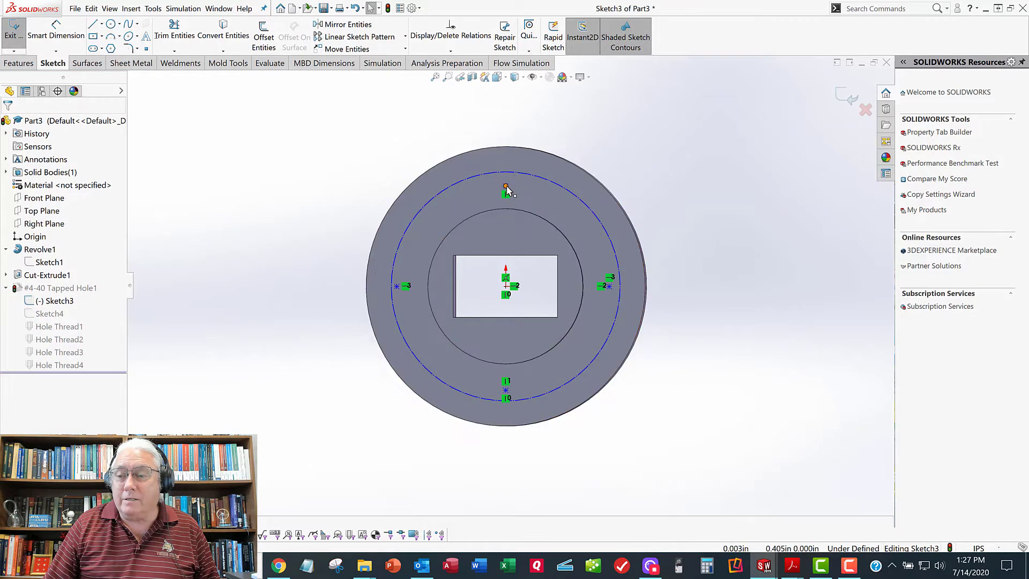
Step: Move the upper hole point and both side hole points onto the construction circle so they are coincident with it
left_click(507, 187)
scroll(508, 188, "down", 5)
scroll(508, 188, "up", 4)
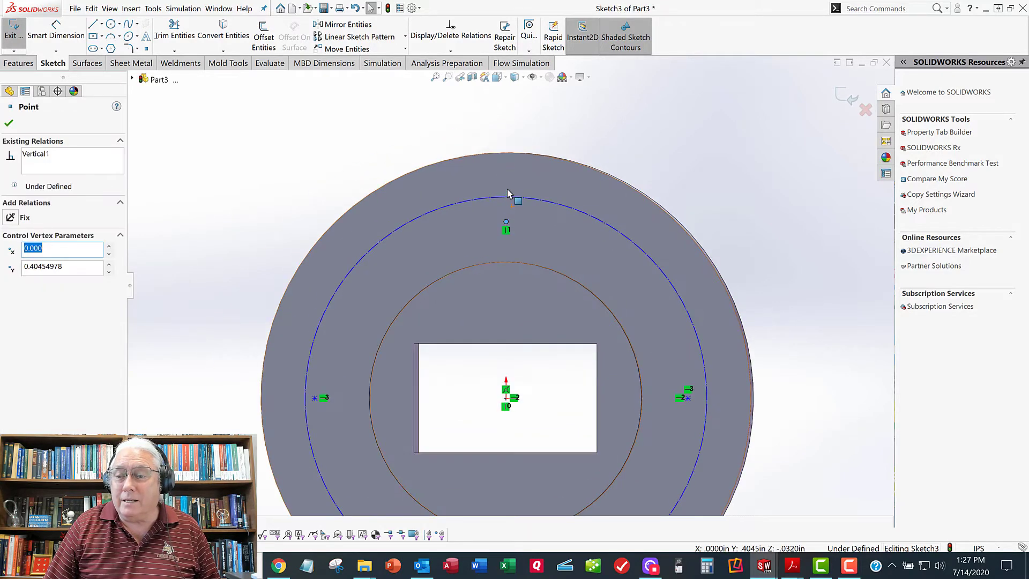
left_click(600, 151)
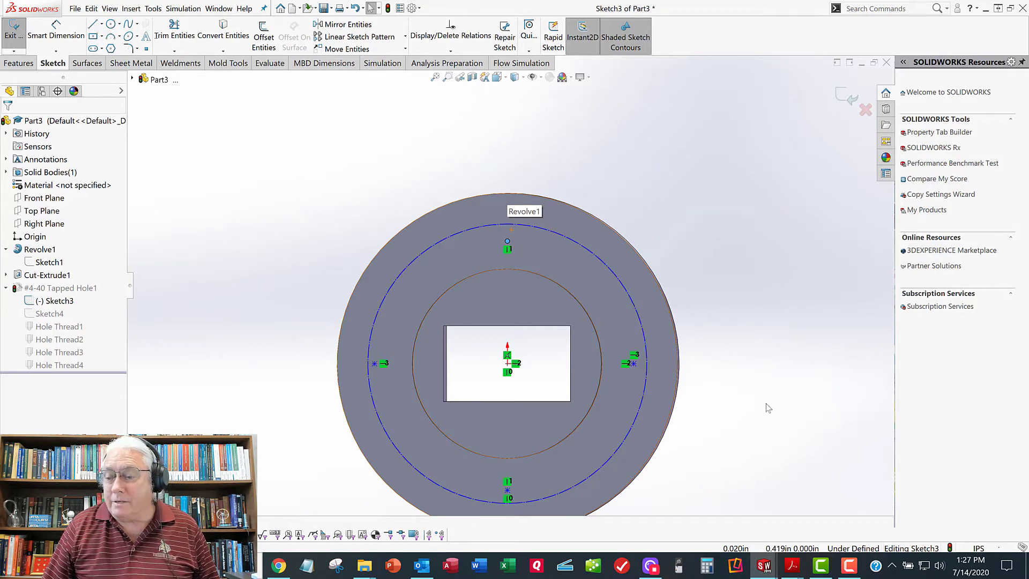
left_click(508, 242)
scroll(516, 247, "down", 3)
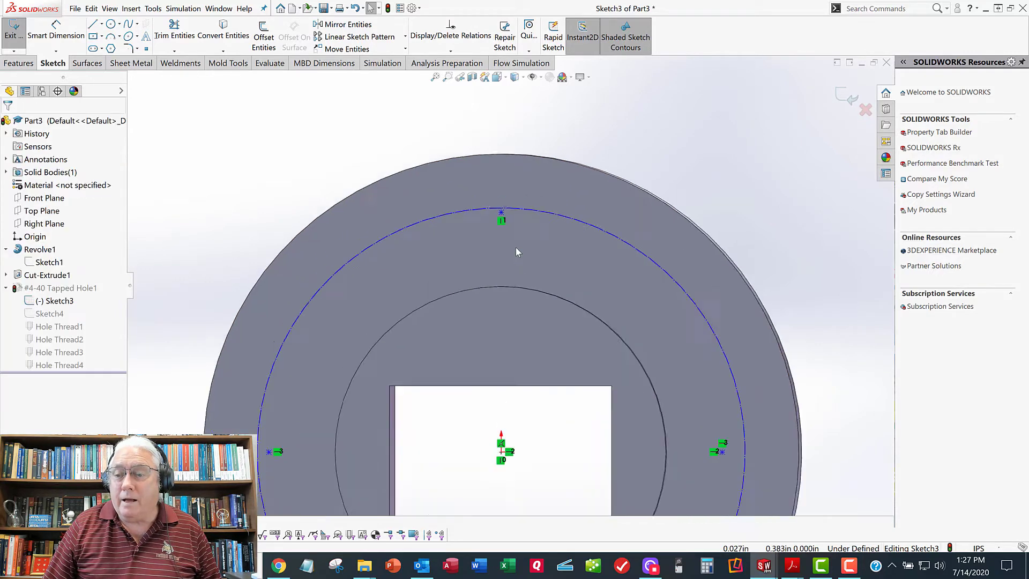
scroll(516, 246, "up", 2)
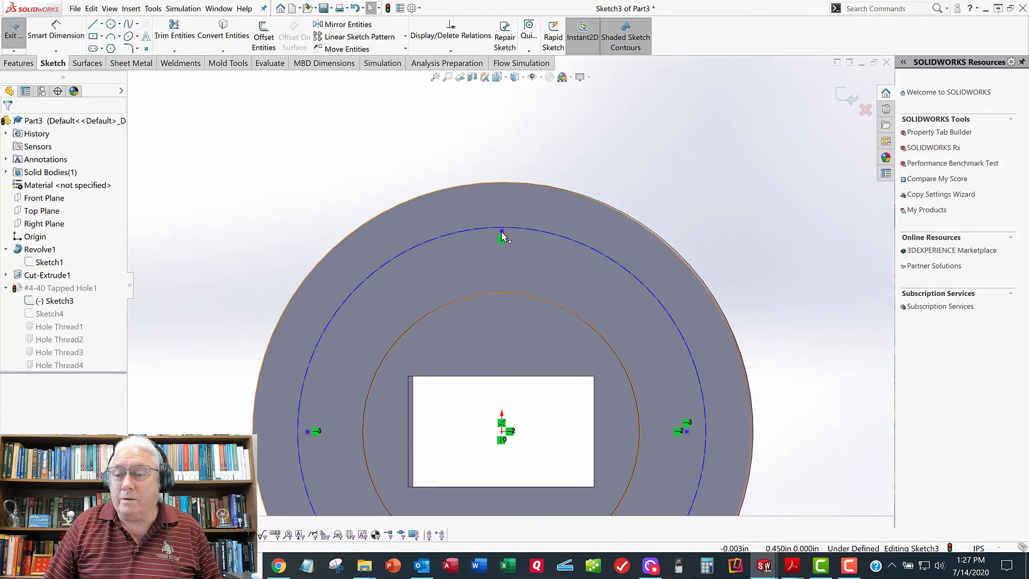
left_click_drag(502, 232, 503, 227)
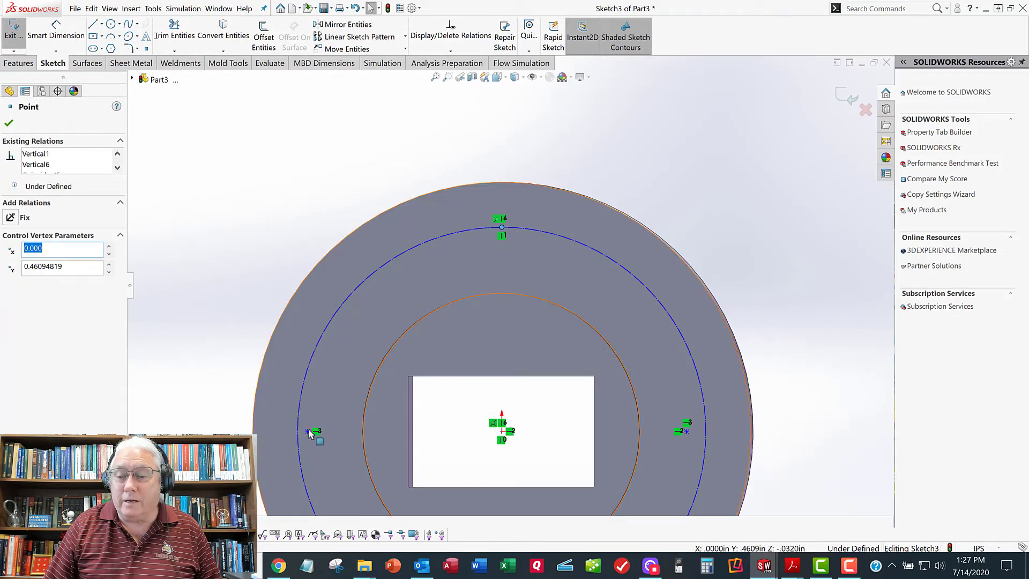
left_click_drag(308, 432, 298, 431)
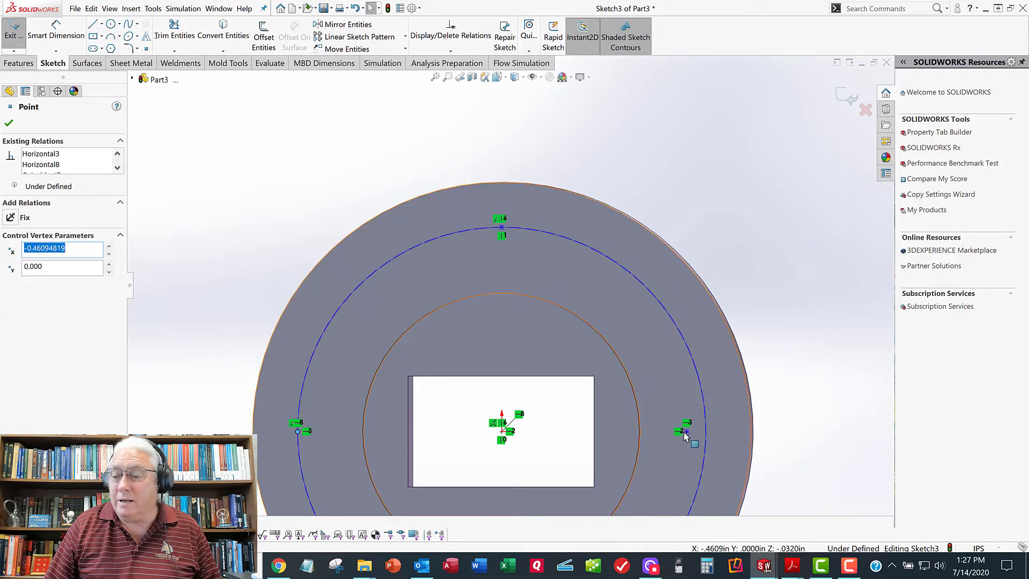
left_click_drag(687, 432, 706, 435)
Step: Move the lower hole point onto the construction circle at its bottom quadrant, clearing the accidental flange face selection
scroll(516, 310, "up", 4)
scroll(487, 317, "down", 5)
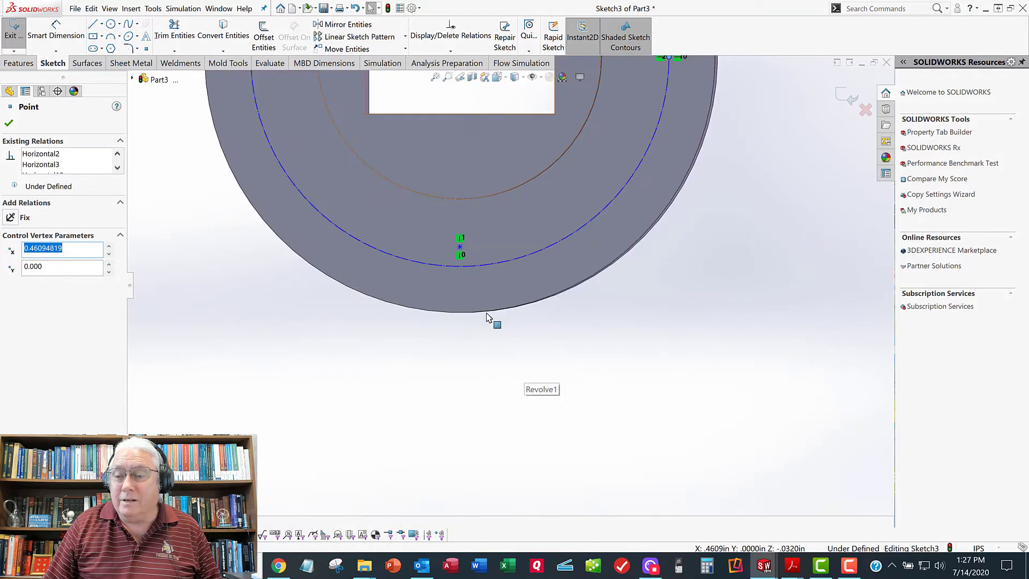
left_click(461, 252)
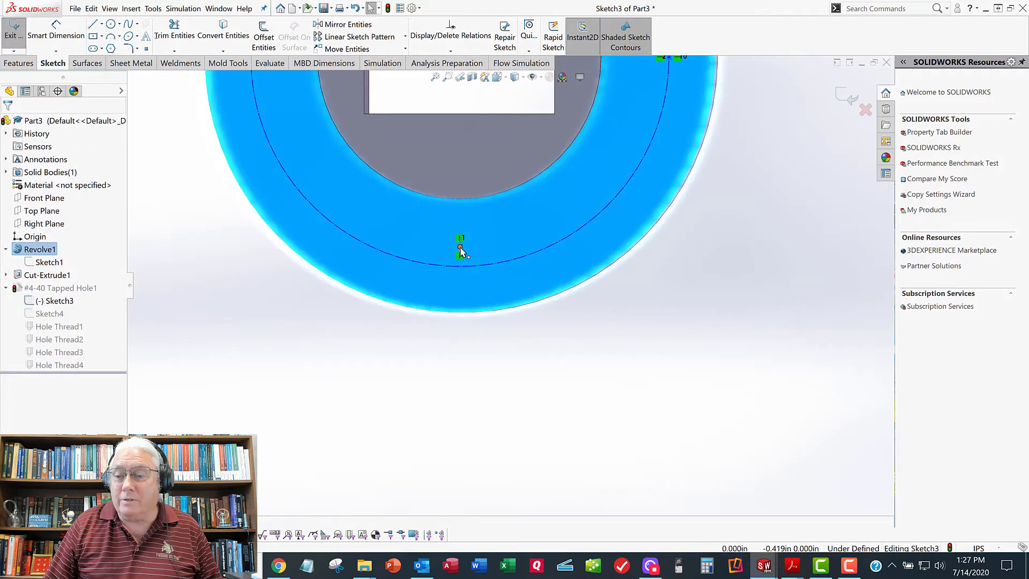
left_click(460, 248)
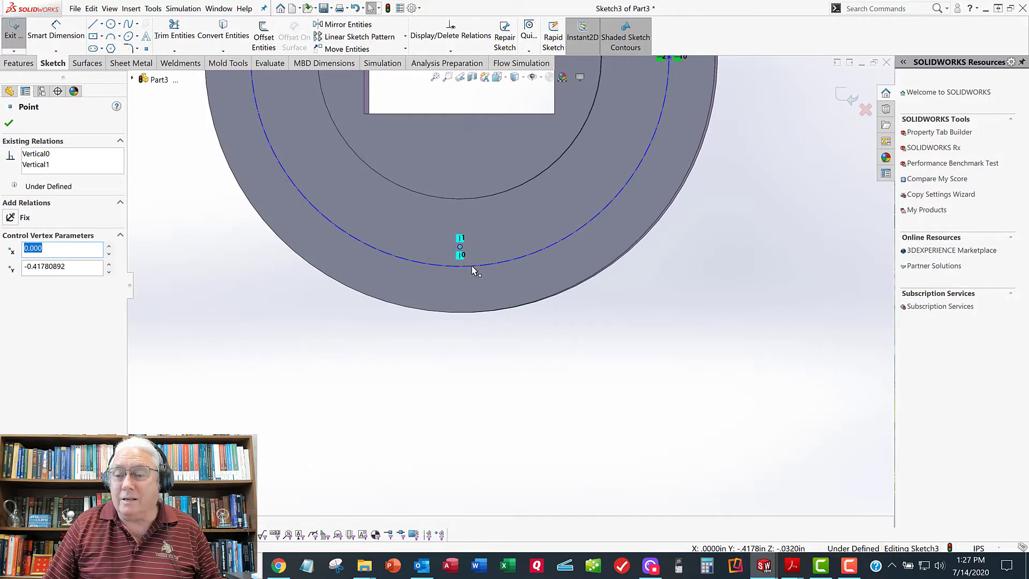
left_click(454, 378)
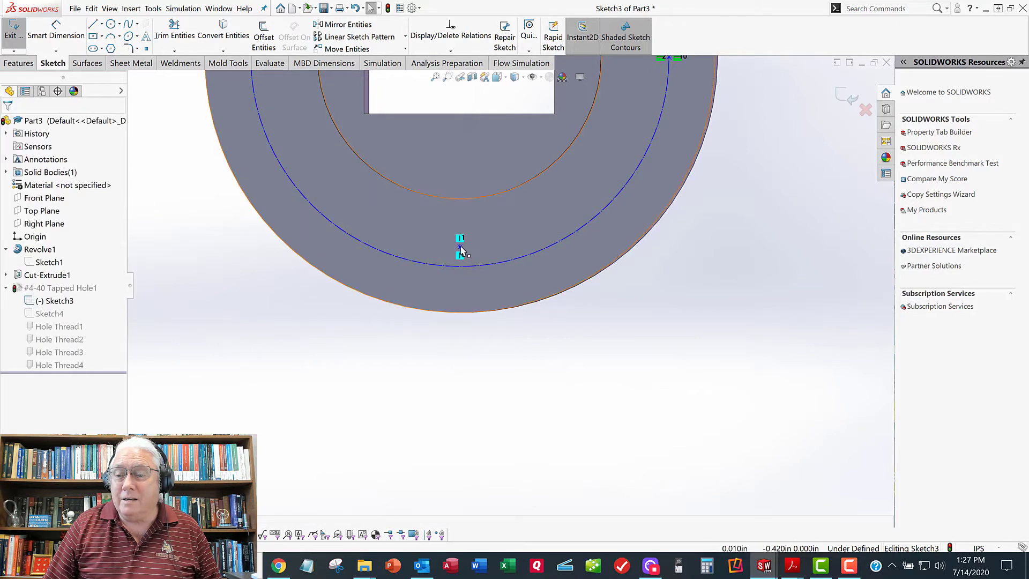
left_click_drag(473, 267, 471, 267)
scroll(404, 378, "up", 4)
left_click(388, 322)
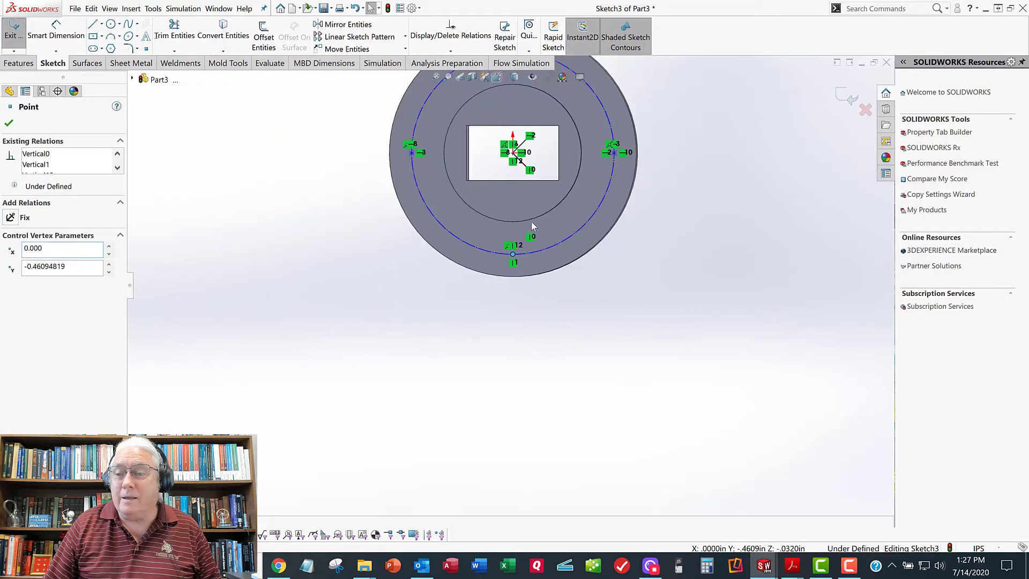
Step: Dimension the construction bolt circle's diameter and set it to .9375 in
scroll(536, 215, "up", 4)
scroll(575, 162, "down", 4)
scroll(466, 166, "up", 1)
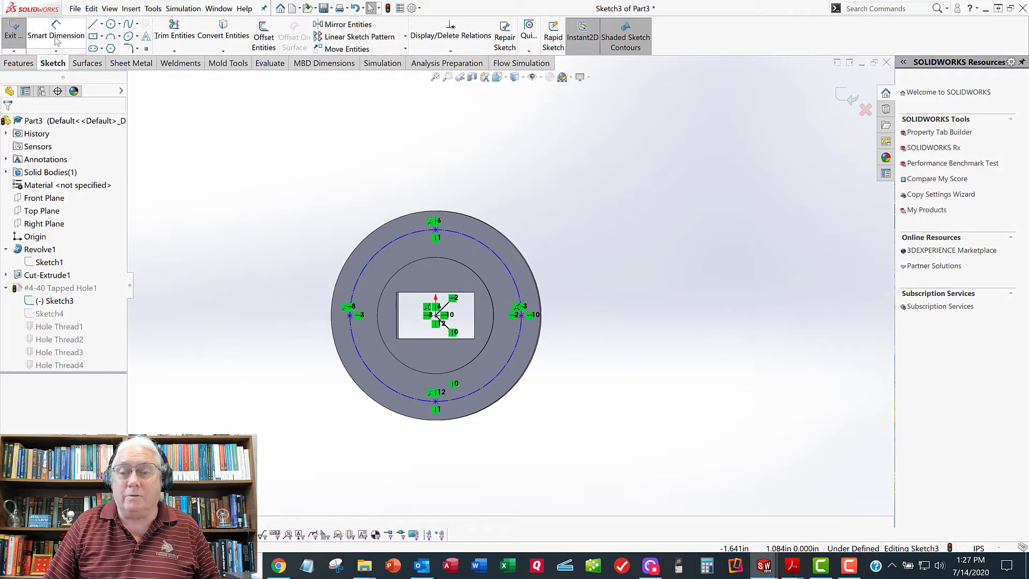
left_click(481, 246)
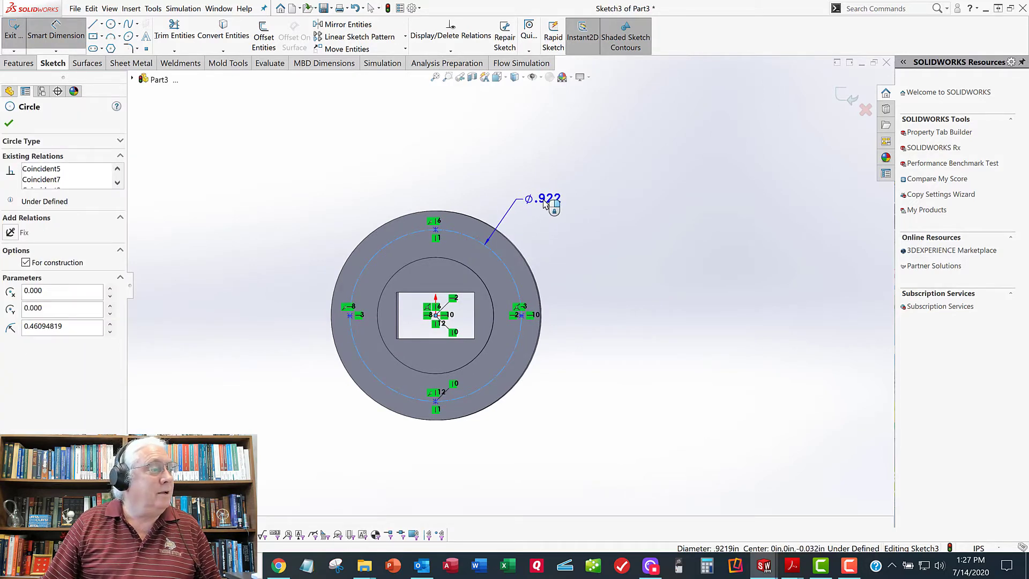
left_click(543, 202)
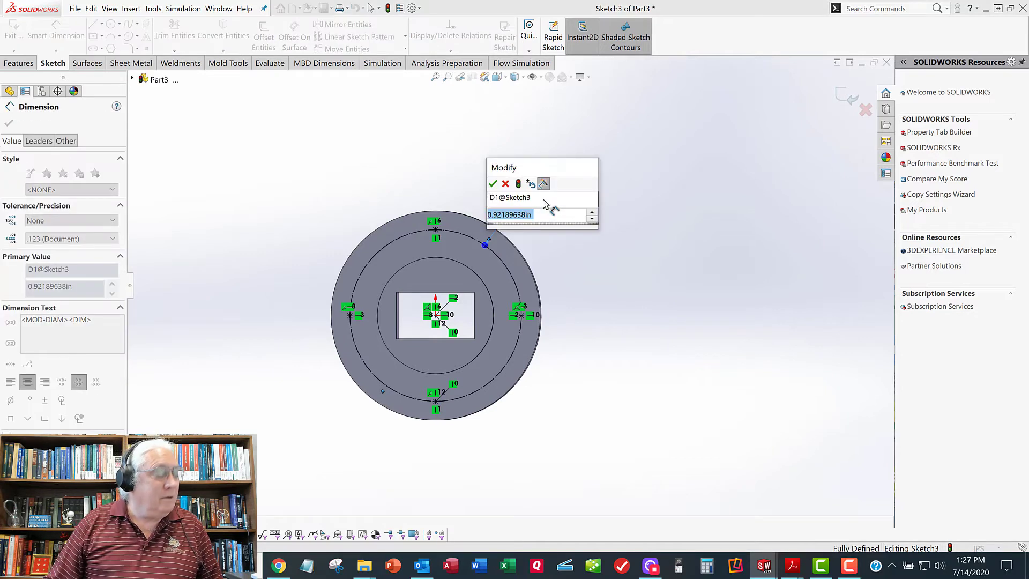
type(".9375")
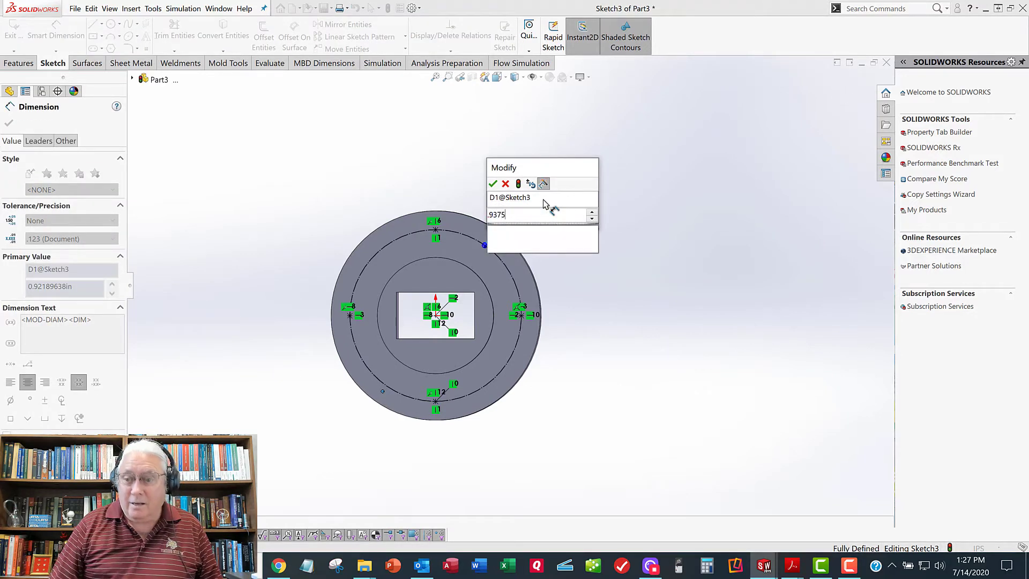
key("Return")
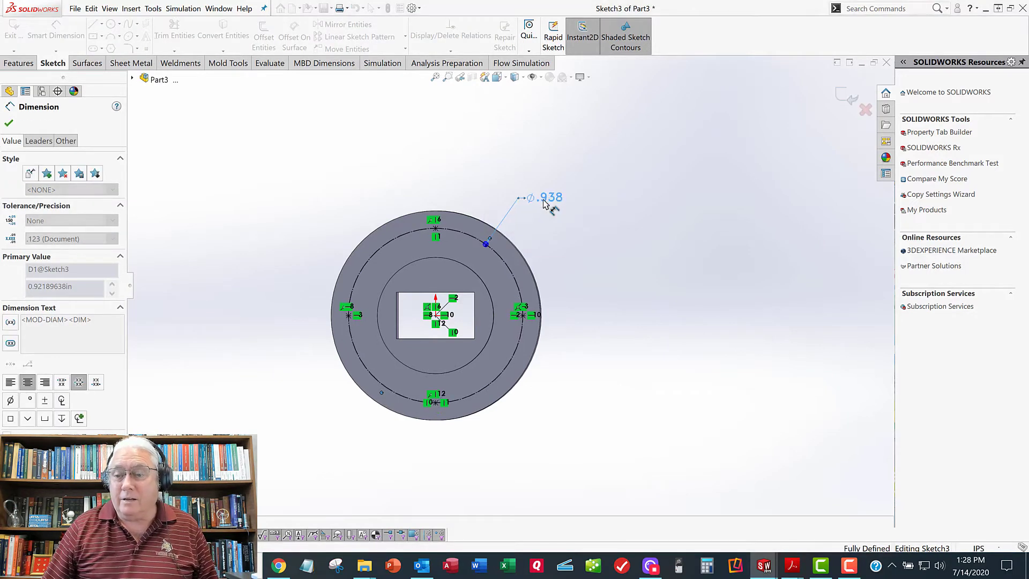
left_click(732, 455)
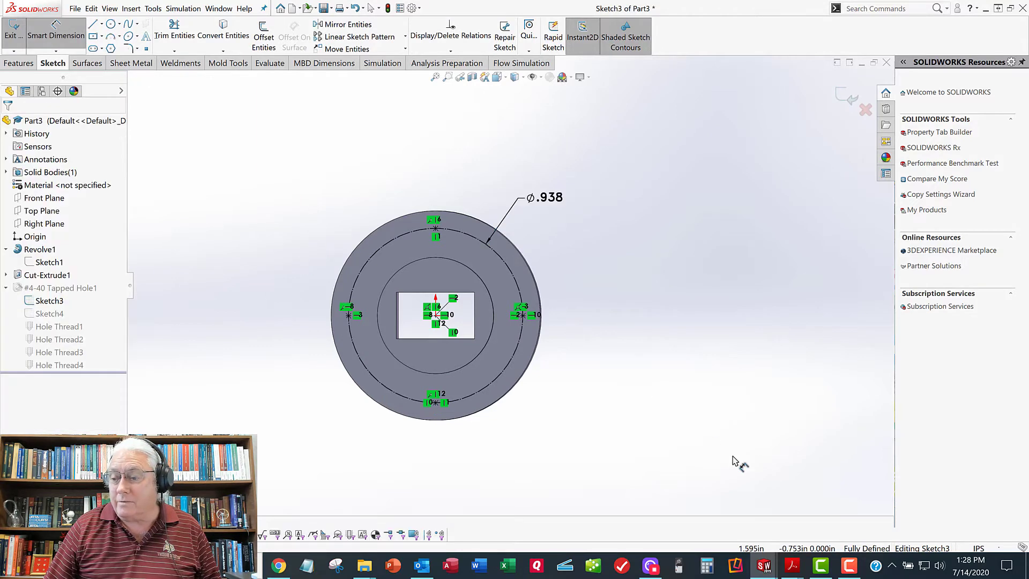
Step: Exit the hole position sketch to rebuild the four tapped holes and view the flange at an angle
left_click(14, 33)
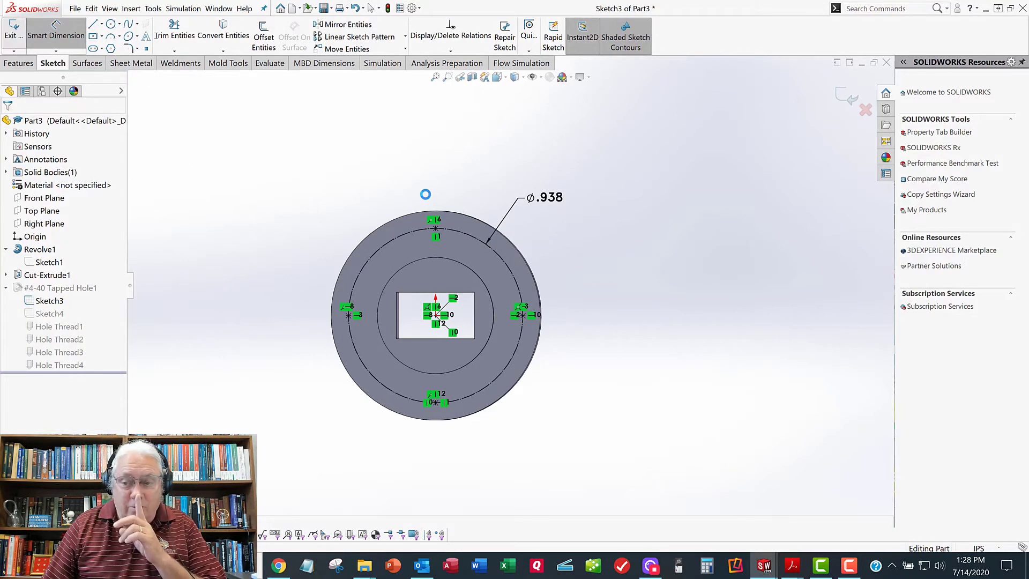
middle_click_drag(587, 214, 555, 258)
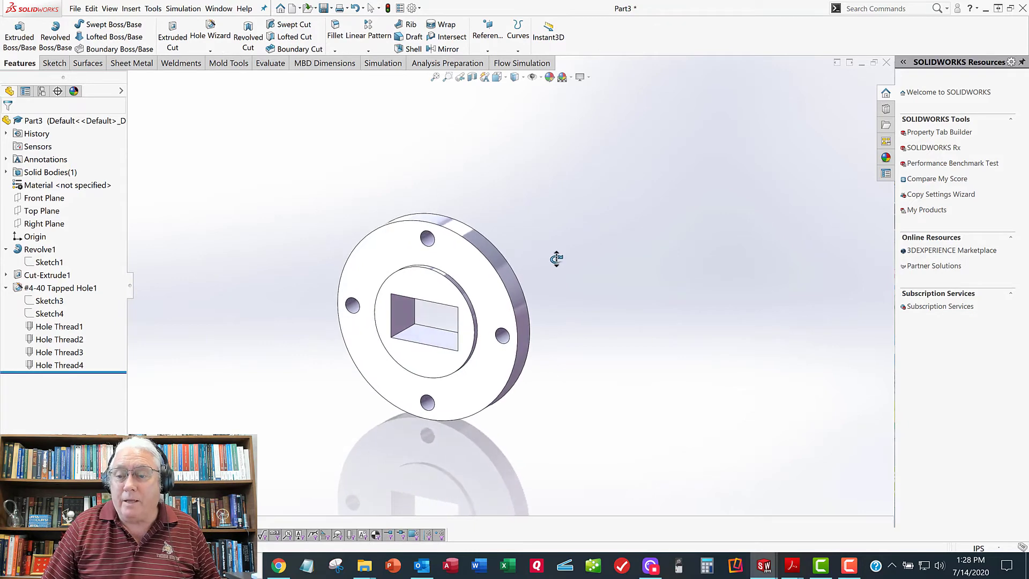
scroll(378, 299, "up", 6)
scroll(493, 298, "down", 6)
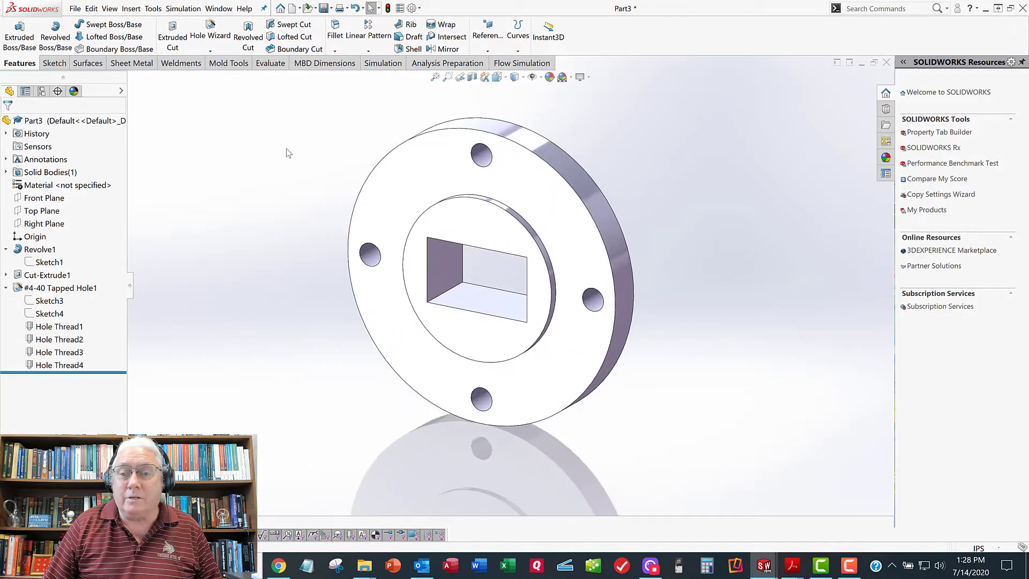
Step: Start a new sketch on the flange's front face and draw a circle about 0.077 in in radius concentric with the upper tapped hole
left_click(54, 63)
left_click(446, 200)
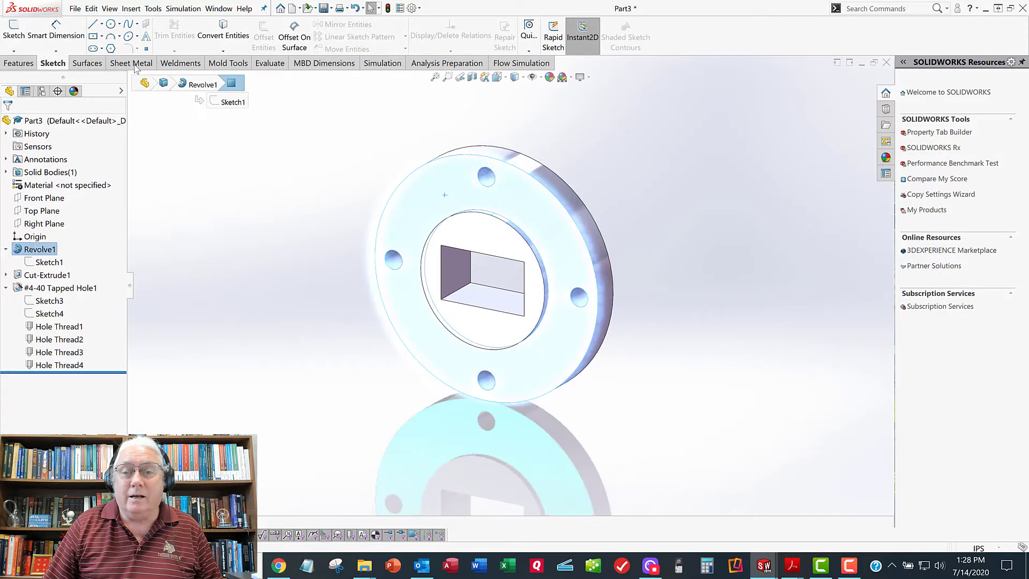
left_click(14, 38)
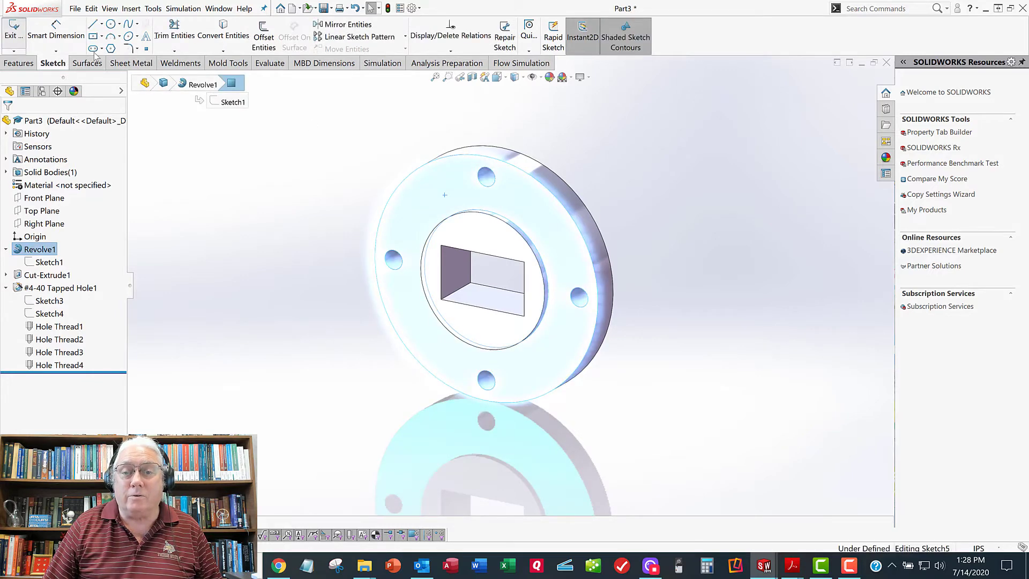
left_click(110, 24)
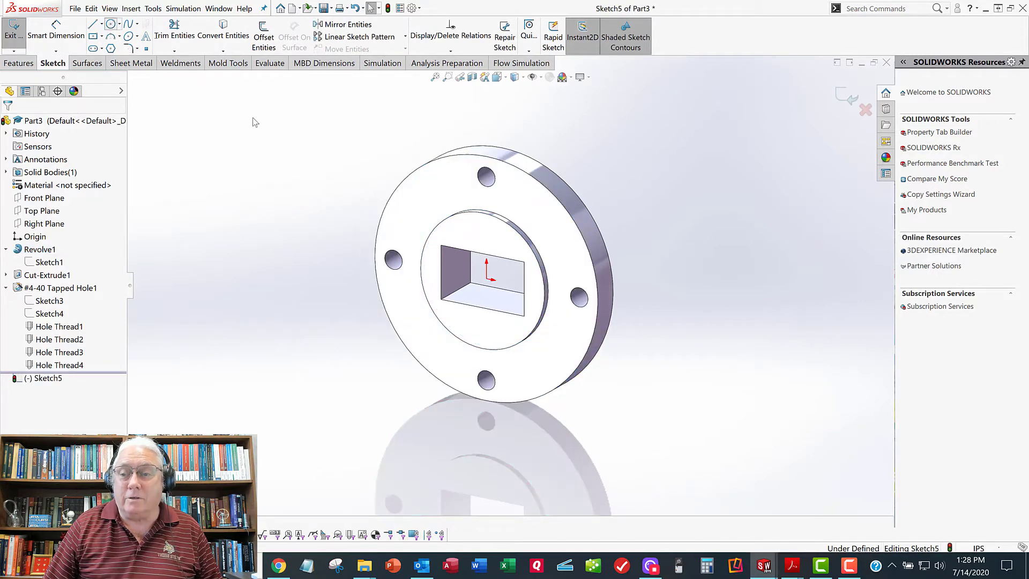
scroll(471, 163, "down", 3)
scroll(558, 163, "down", 3)
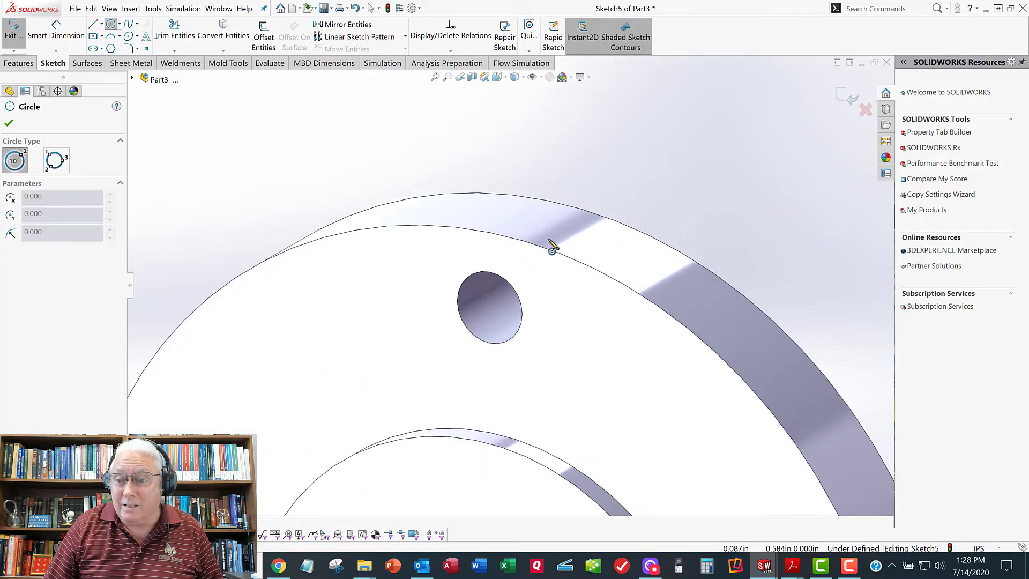
left_click(490, 309)
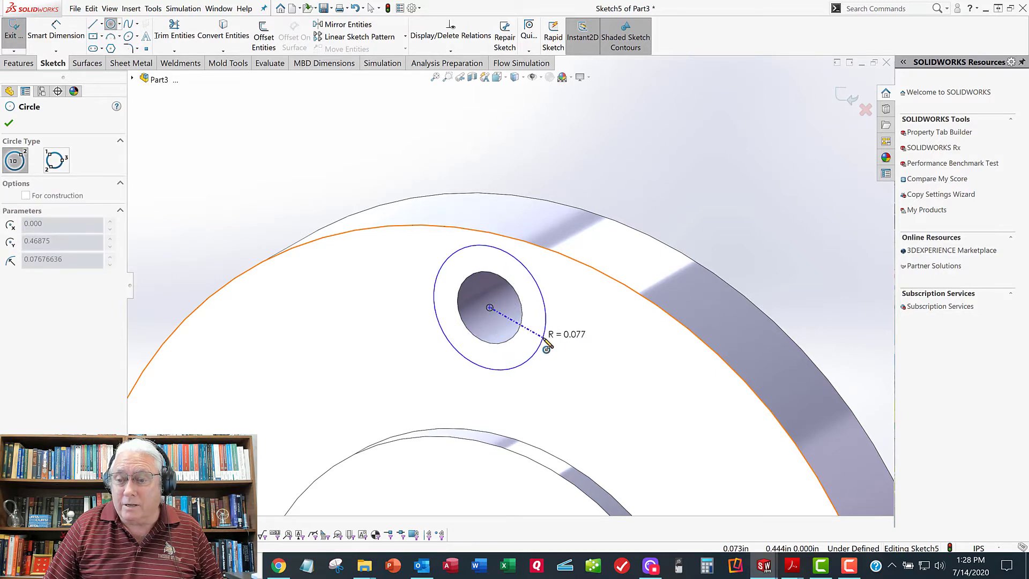
left_click(541, 330)
scroll(542, 330, "up", 3)
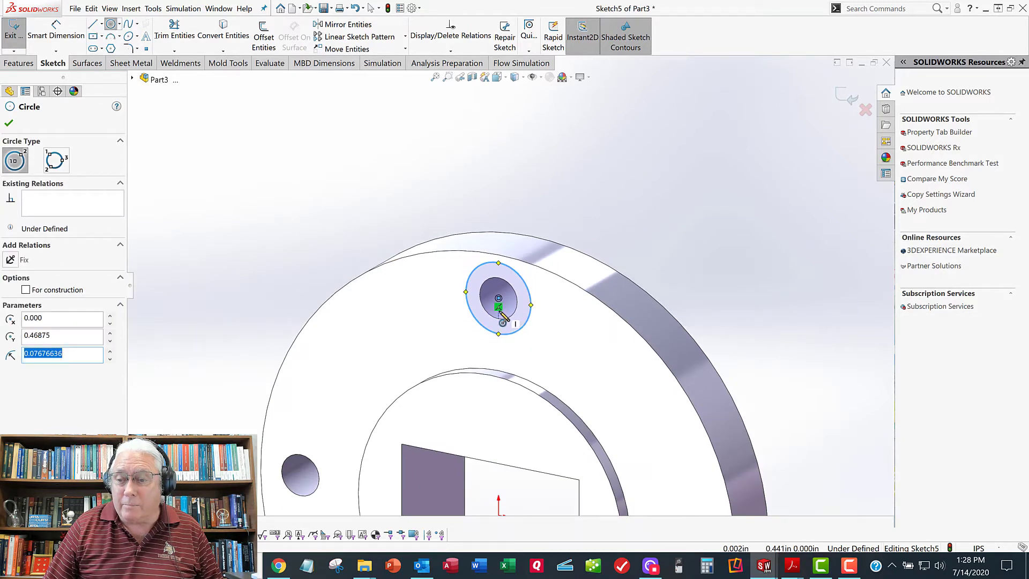
Step: Draw a circle about 0.067 in in radius concentric with the left tapped hole
scroll(482, 325, "up", 3)
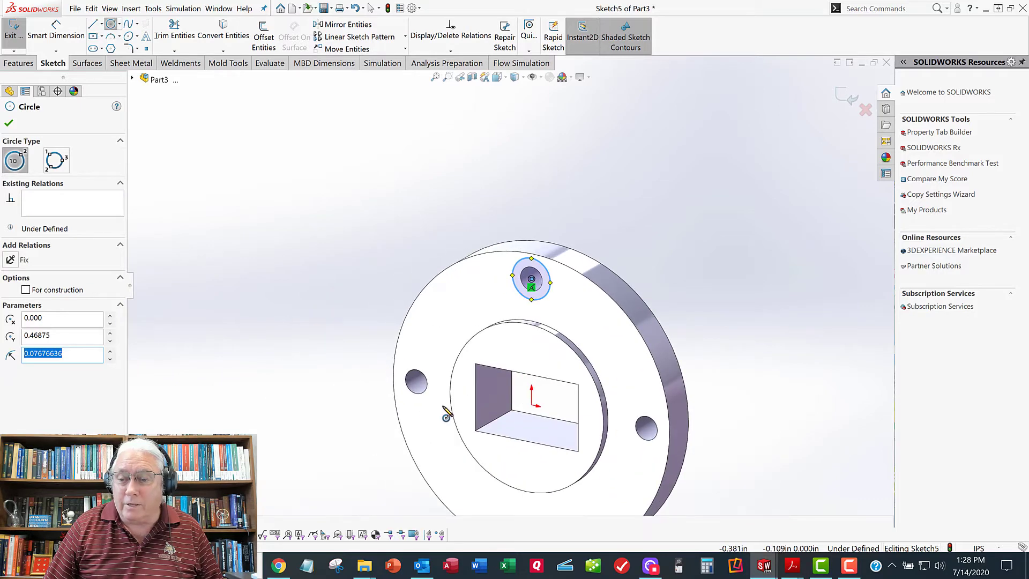
scroll(443, 413, "down", 3)
scroll(450, 371, "down", 3)
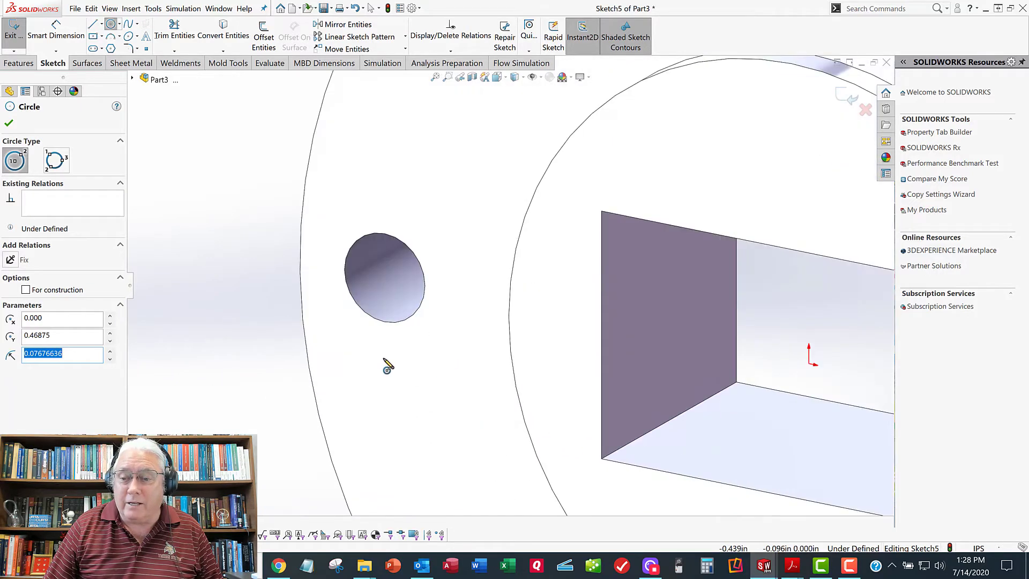
left_click(406, 280)
left_click(418, 336)
Step: Draw a circle about 0.067 in in radius concentric with the lower tapped hole
scroll(418, 335, "up", 5)
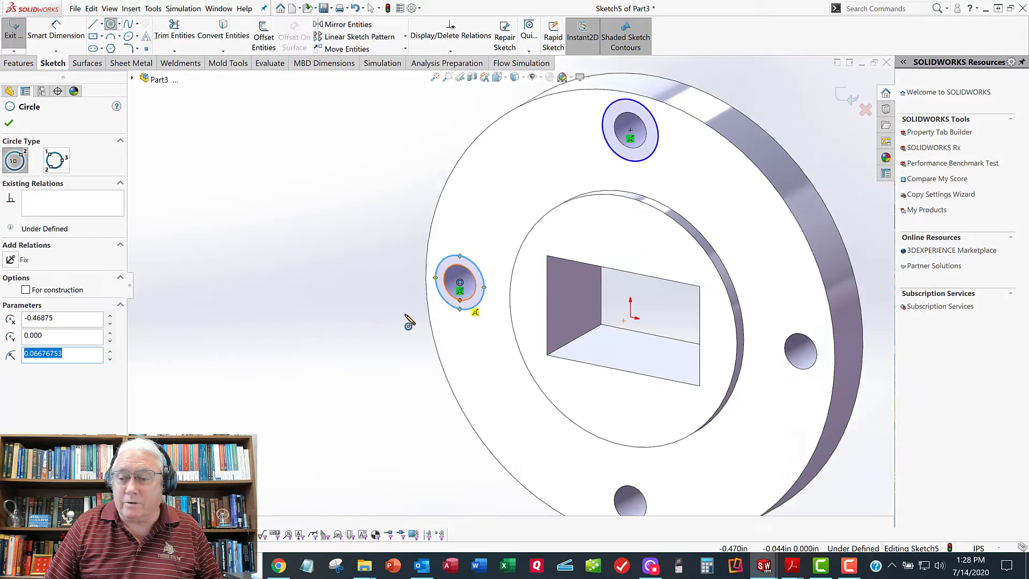
scroll(600, 449, "down", 3)
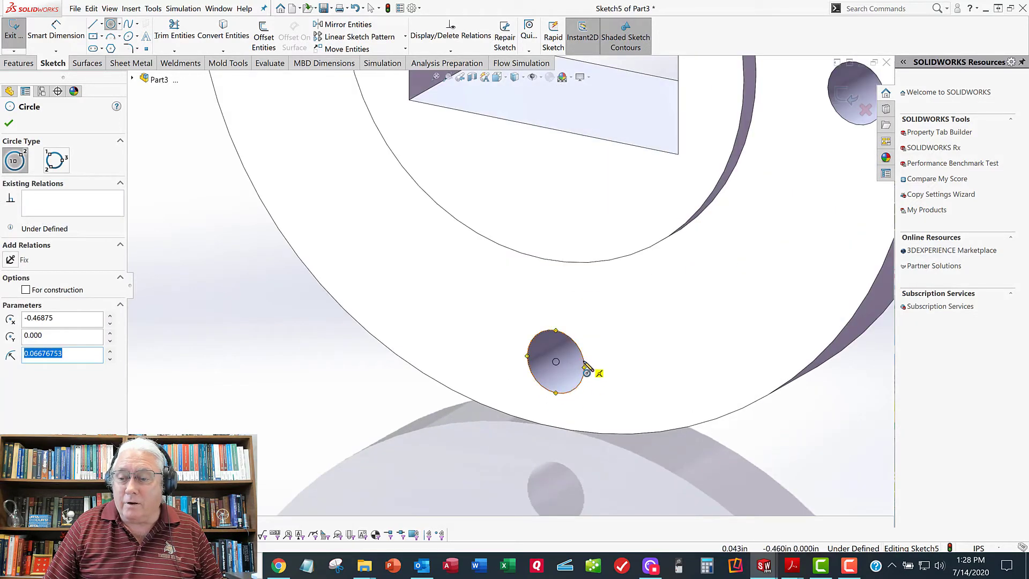
left_click(556, 362)
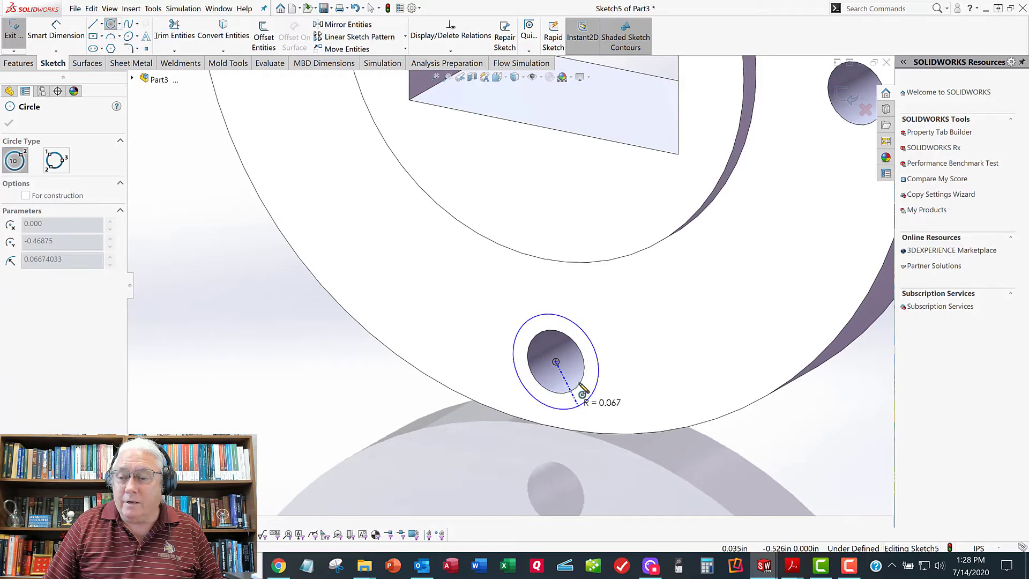
left_click(578, 399)
scroll(580, 375, "up", 5)
scroll(679, 213, "down", 3)
scroll(641, 227, "up", 1)
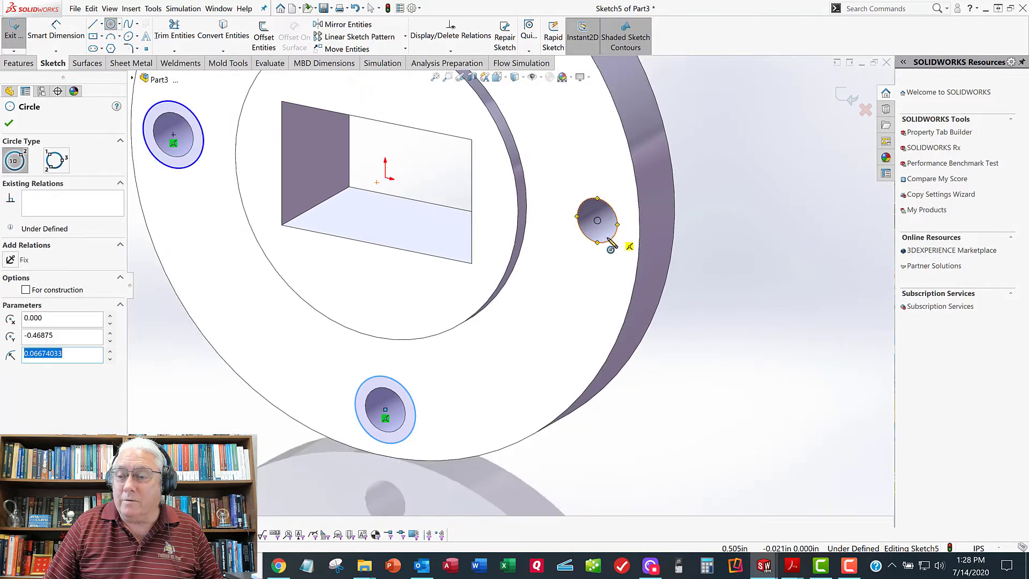
left_click(598, 221)
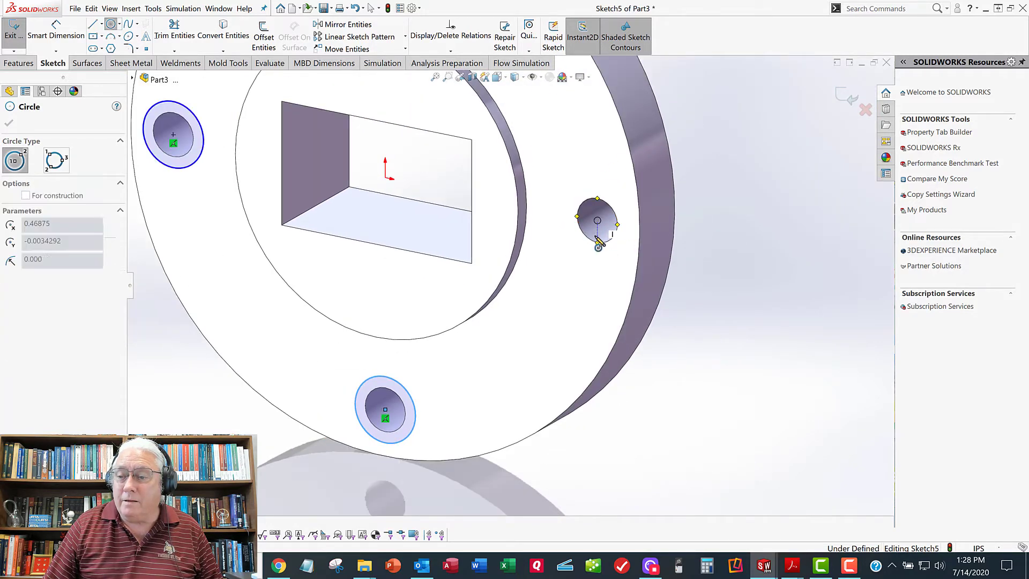
left_click(599, 243)
right_click(597, 243)
left_click(615, 239)
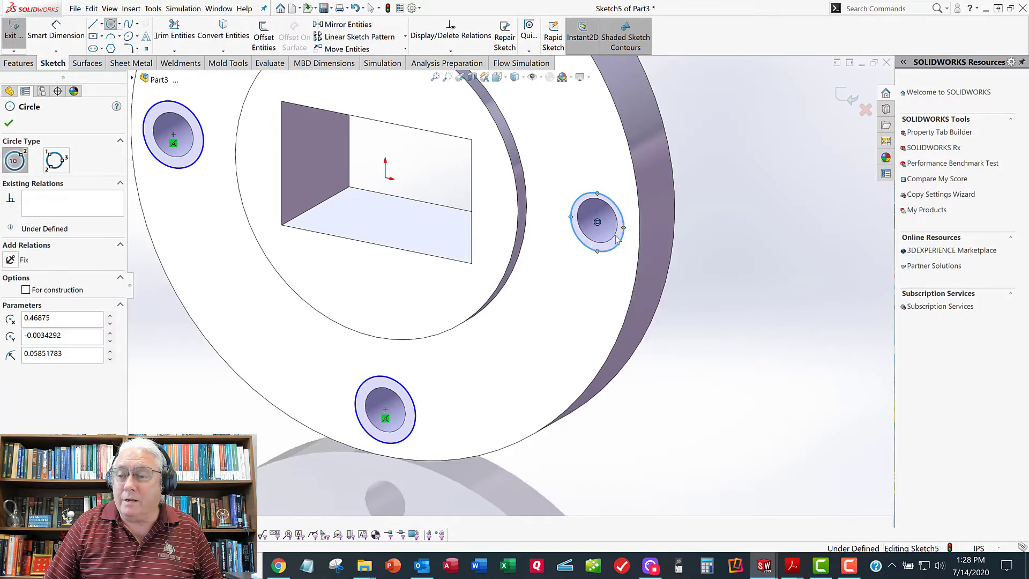
right_click(616, 240)
left_click(646, 249)
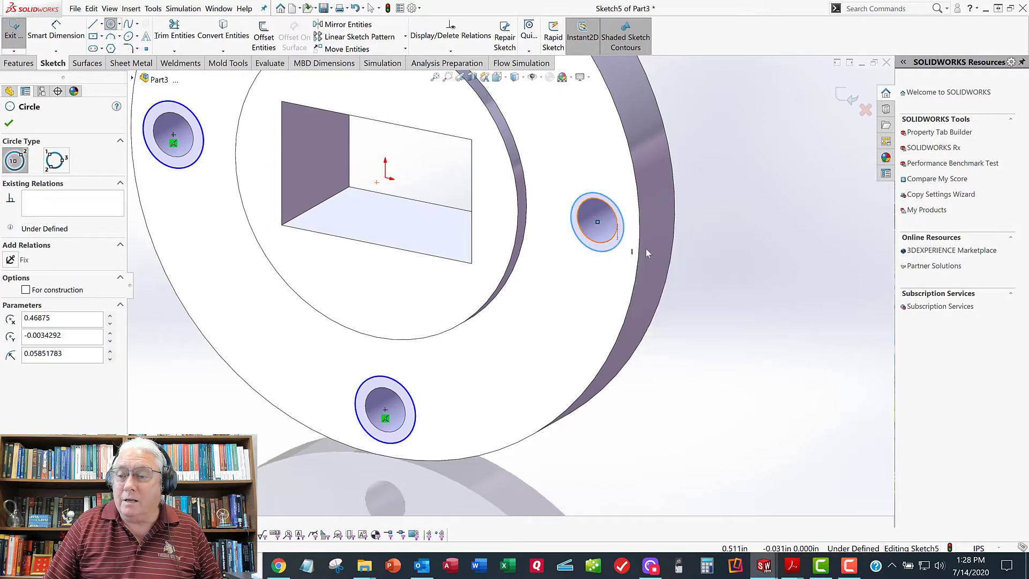
left_click(615, 246)
key("Delete")
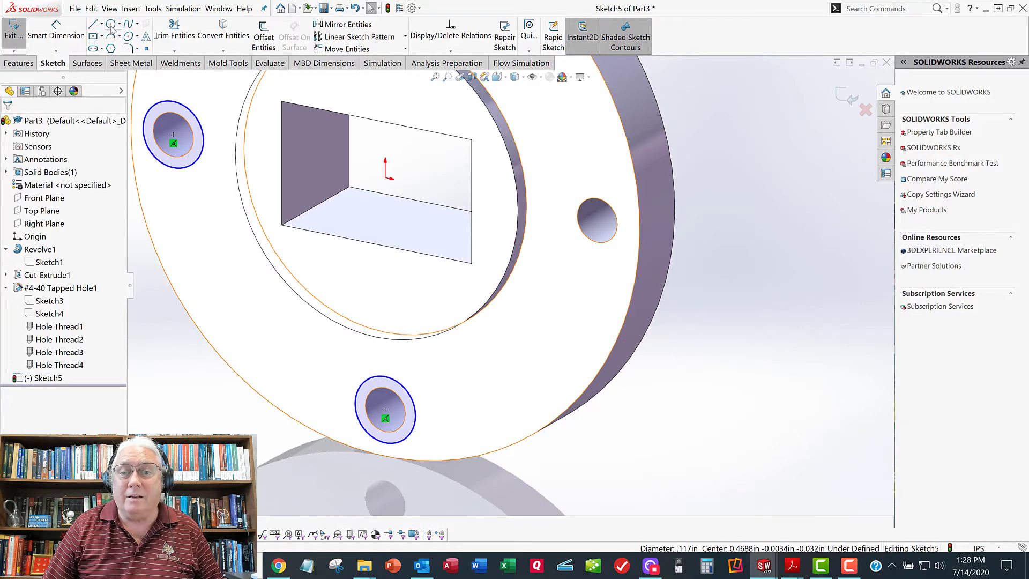
Step: Draw a circle about 0.075 in in radius concentric with the right tapped hole and leave the Circle command
left_click(110, 25)
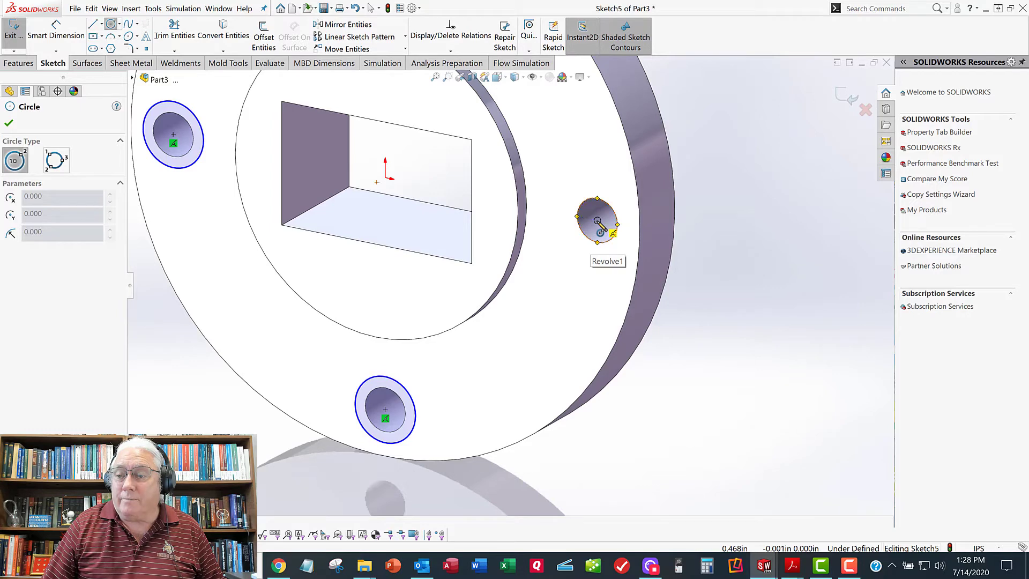
left_click(598, 222)
left_click(589, 256)
right_click(603, 259)
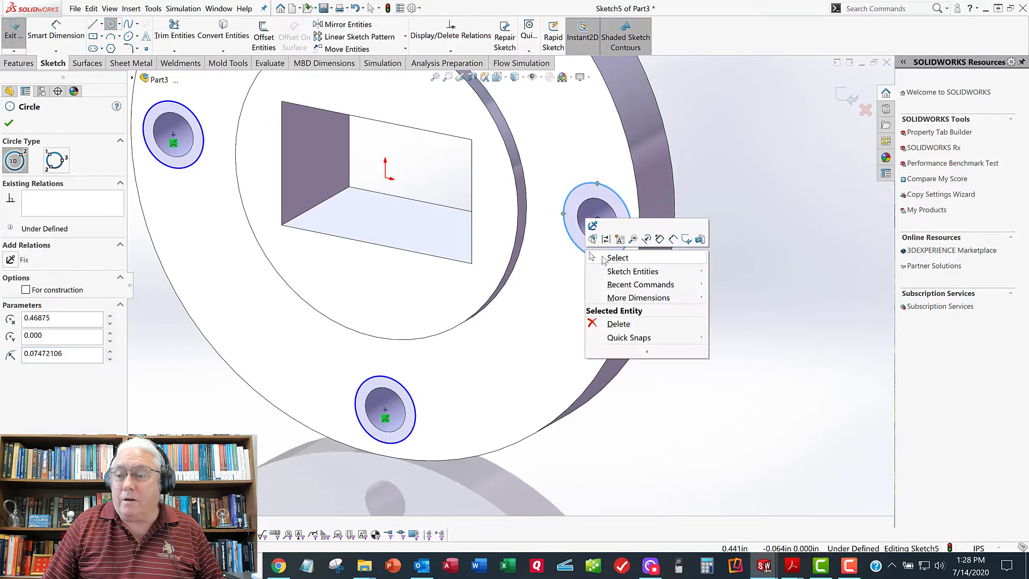
left_click(616, 258)
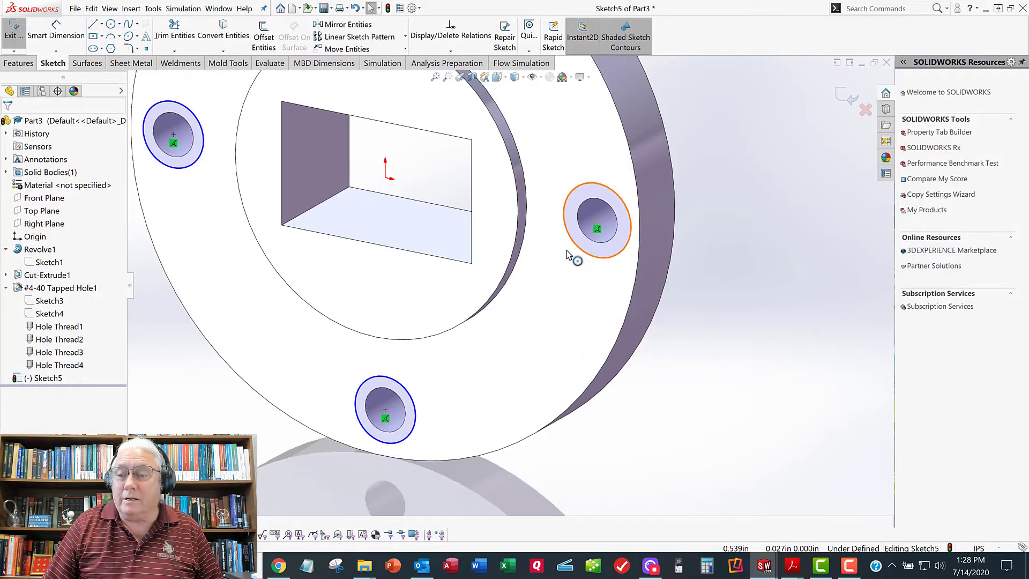
Step: Add an Equal relation between the four circles around the tapped holes
left_click(569, 256)
key("f")
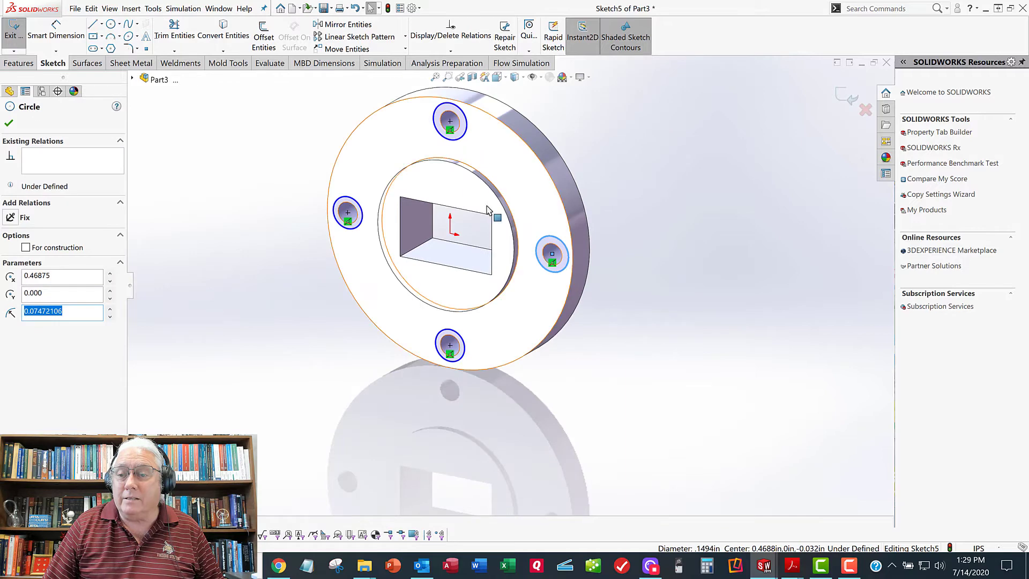
left_click(464, 135)
left_click(359, 206, "ctrl")
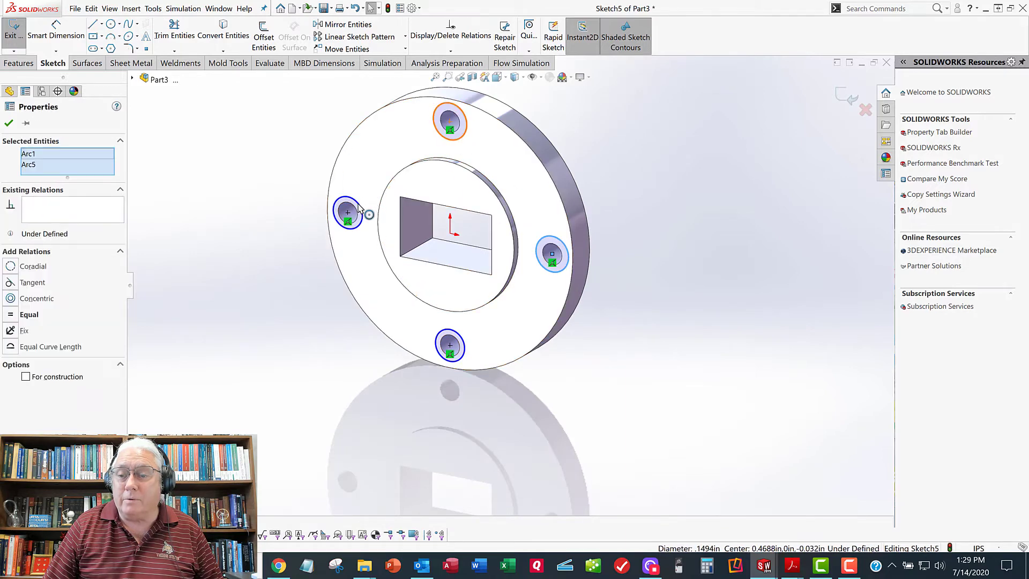
left_click(456, 335, "ctrl")
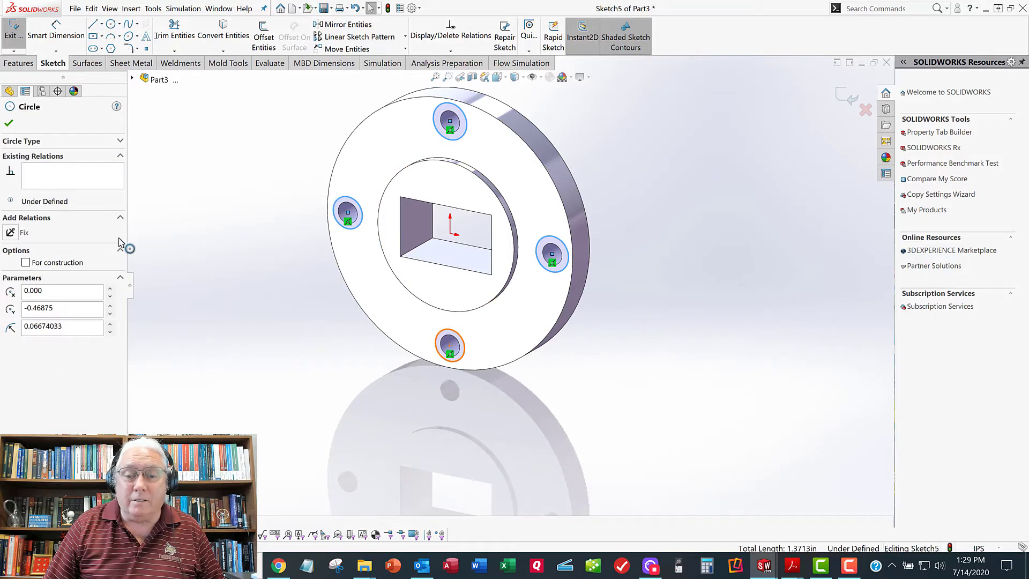
left_click(16, 317)
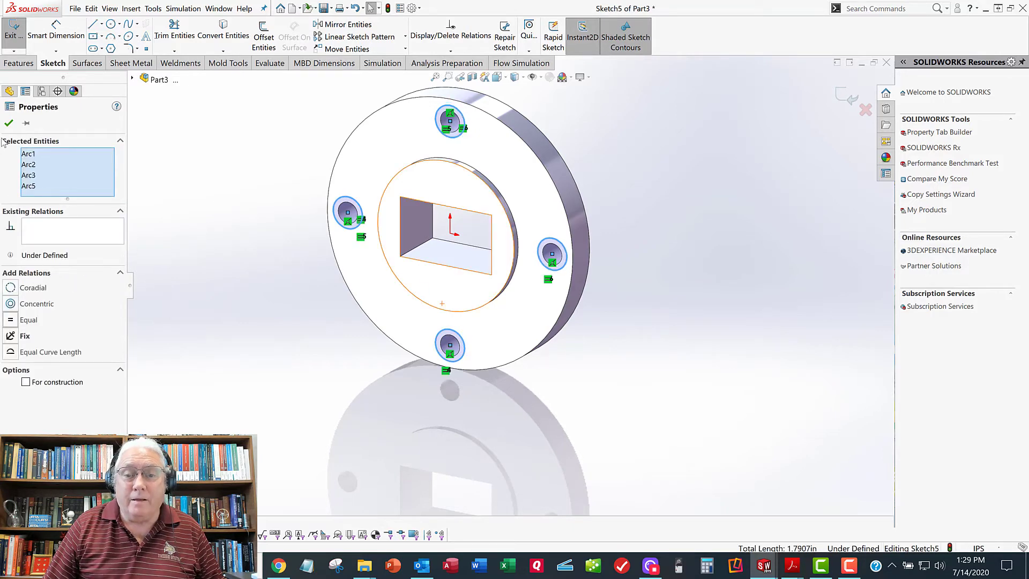
left_click(9, 122)
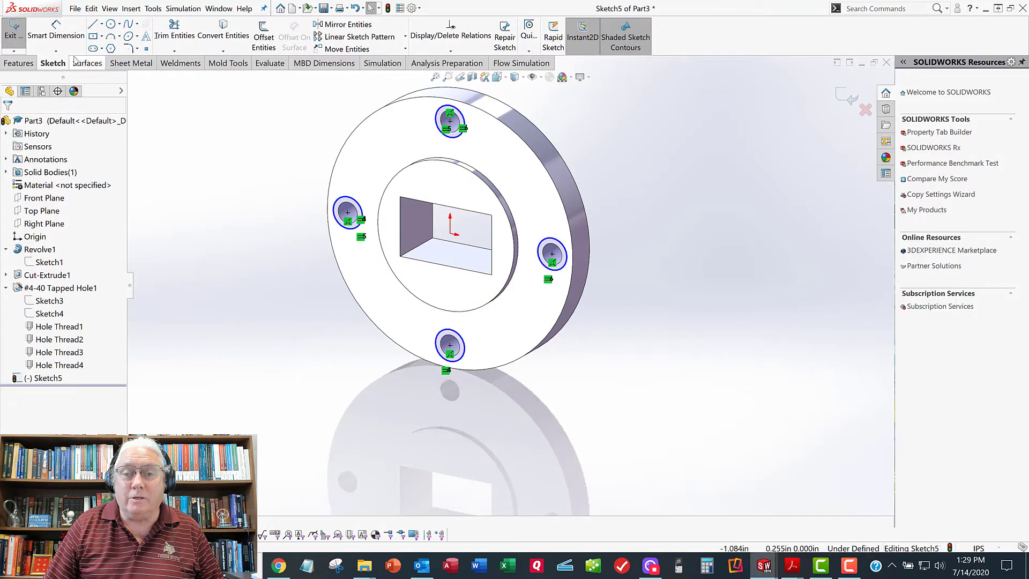
Step: Dimension the upper circle's diameter, set it to .140 in, and exit the sketch
left_click(43, 36)
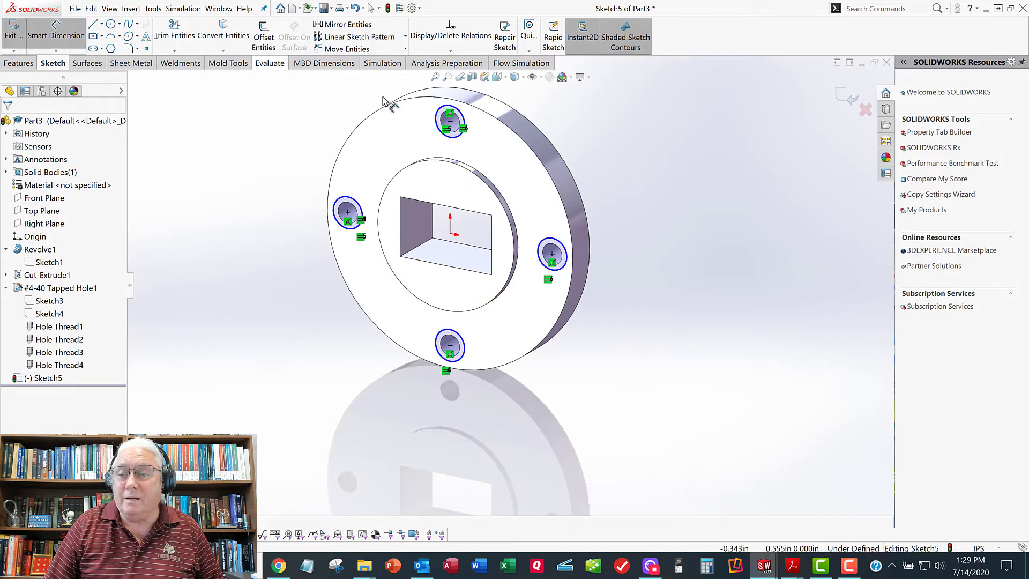
left_click(465, 122)
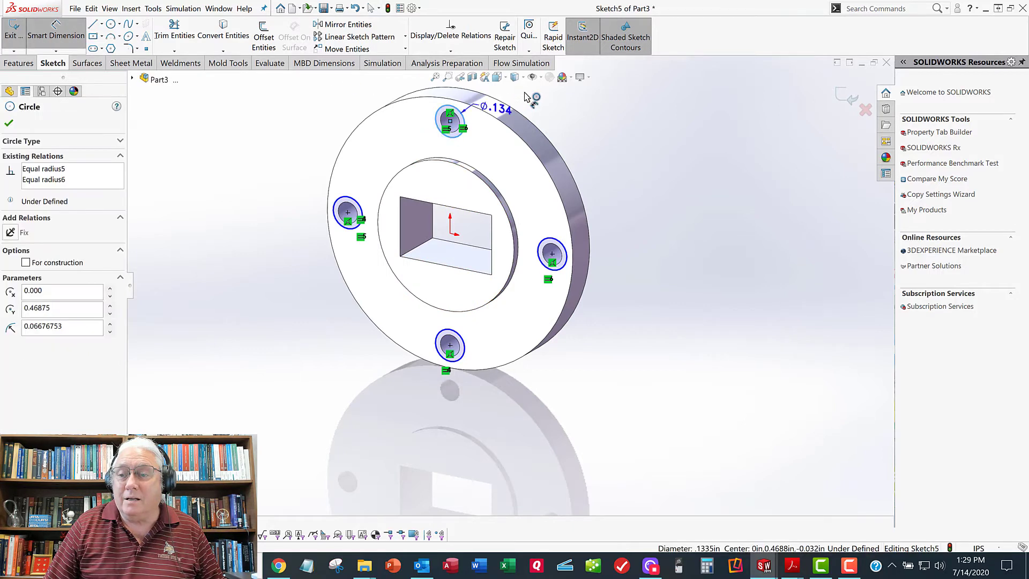
left_click(529, 94)
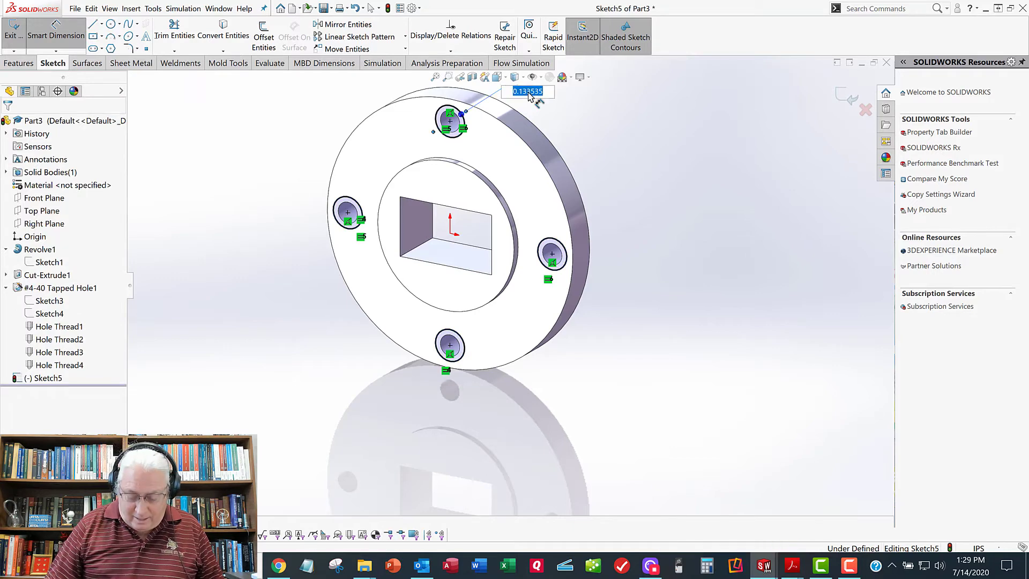
key("BackSpace")
key("Return")
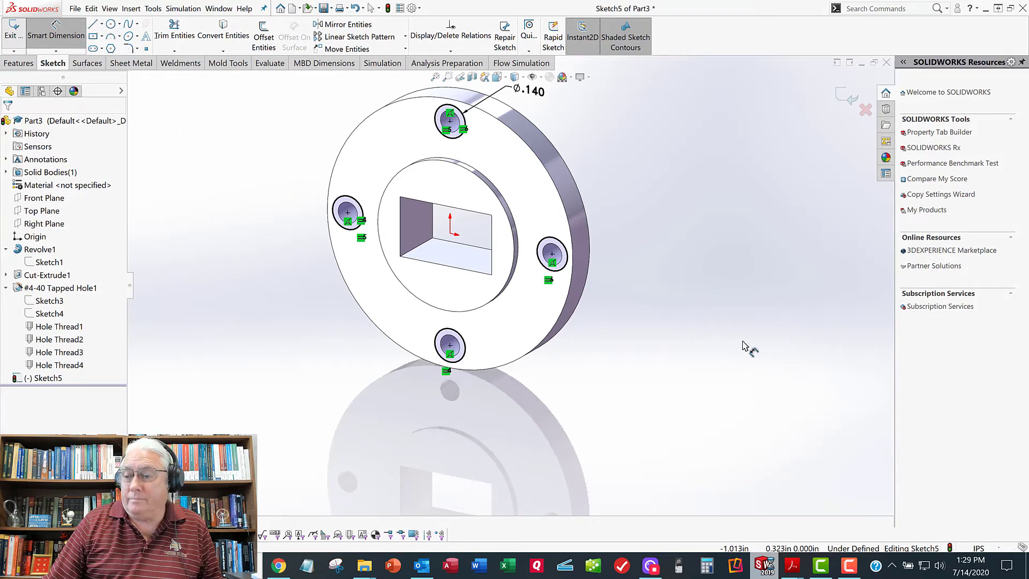
scroll(742, 346, "up", 1)
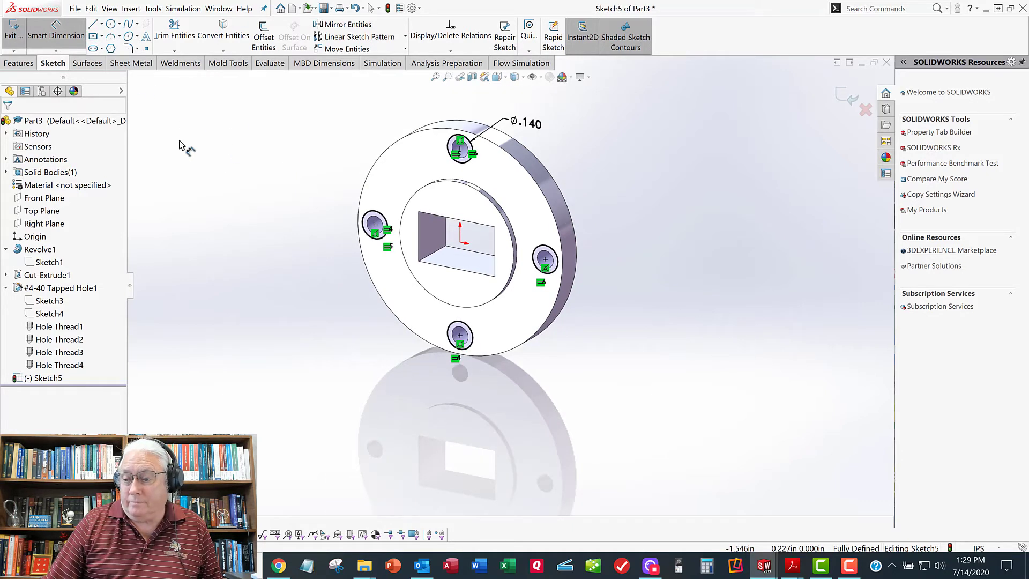
left_click(14, 30)
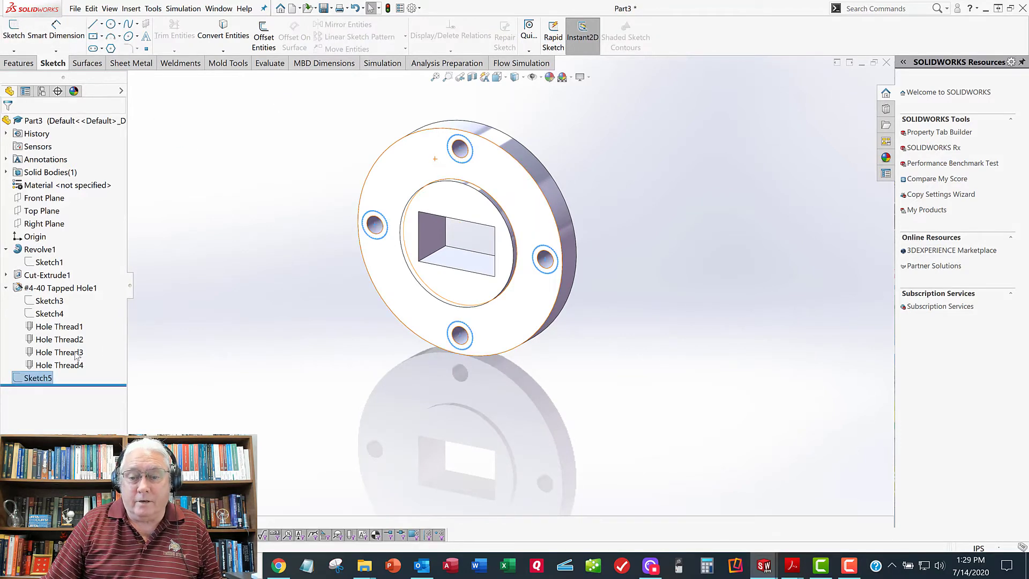
left_click(279, 263)
Step: Cut-extrude the four-circle sketch with a Blind depth of .031 in to counterbore the tapped holes
scroll(410, 197, "down", 1)
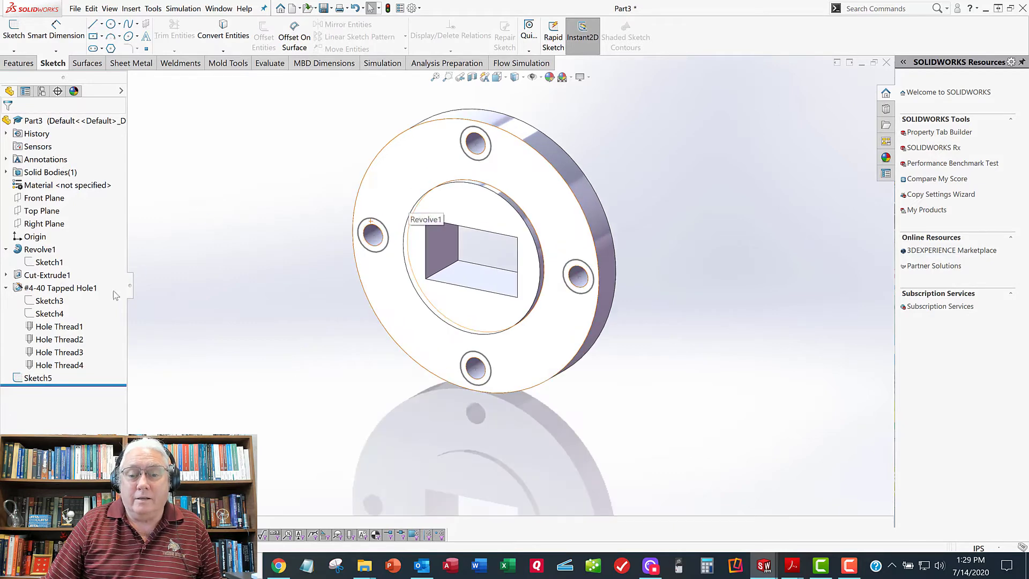
left_click(38, 377)
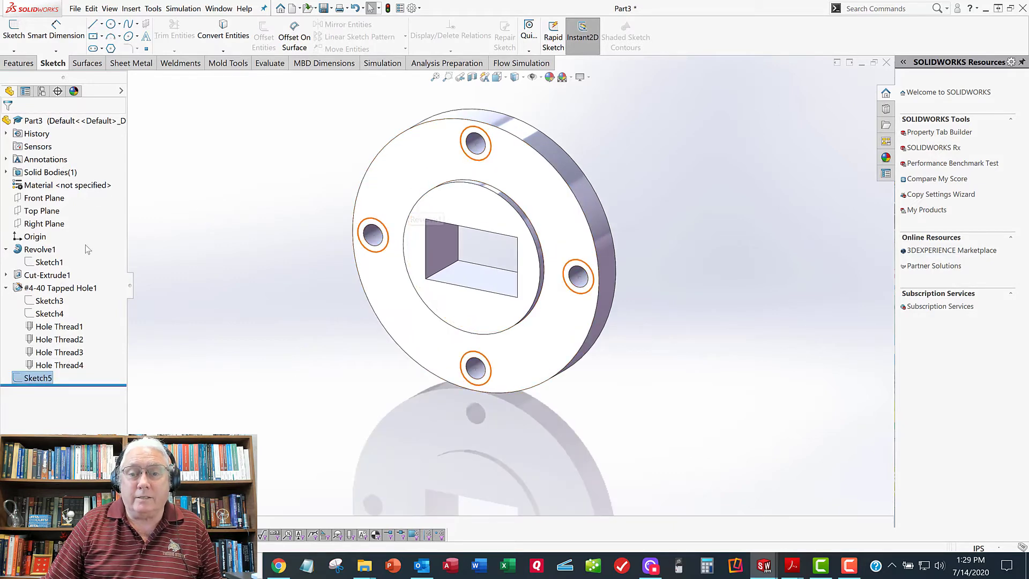
left_click(20, 64)
left_click(175, 38)
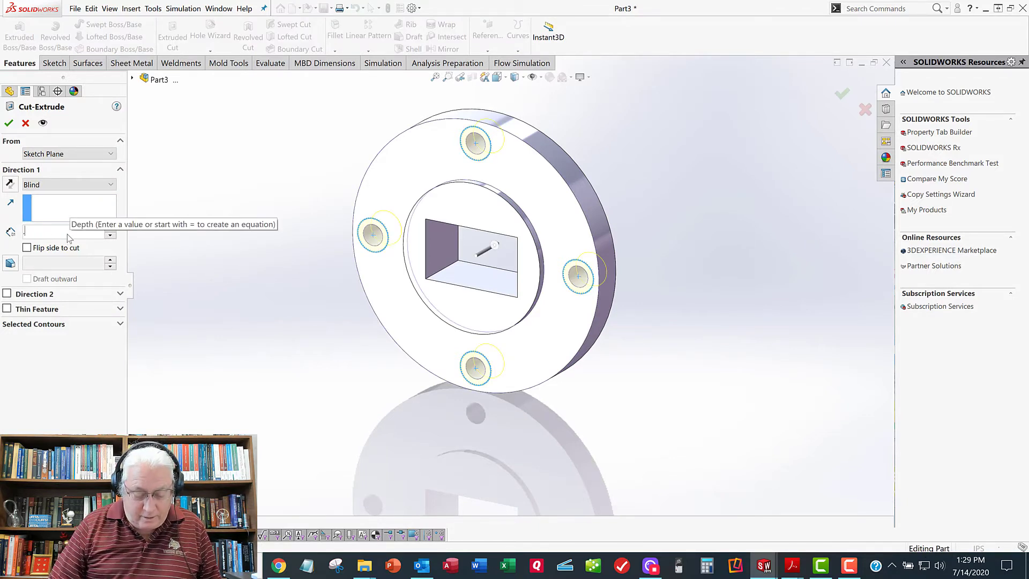
type(".031")
key("Return")
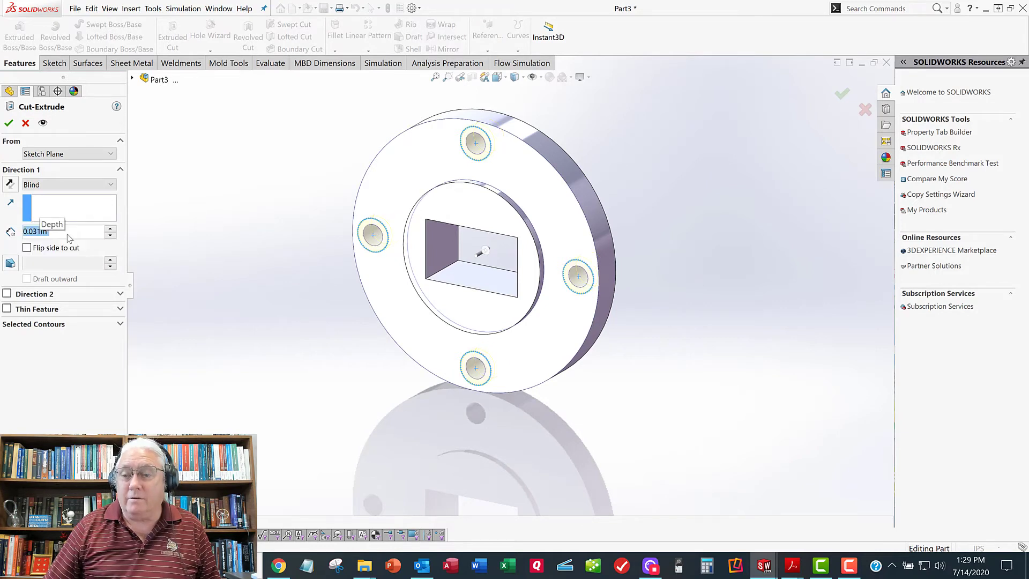
left_click(8, 123)
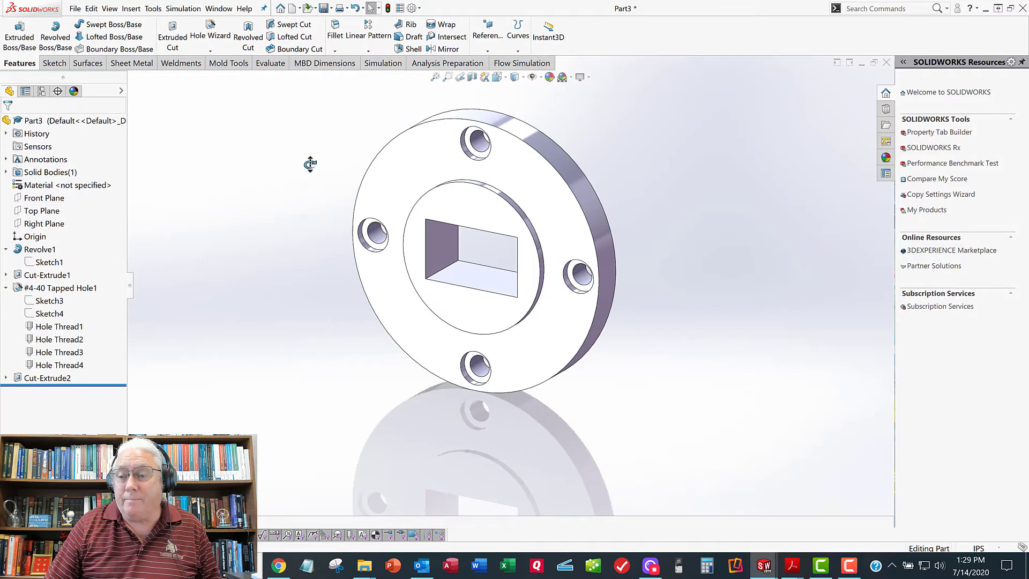
Step: Turn on the display of cosmetic threads and inspect the threads in the counterbored tapped holes
mouse_move(310, 163)
middle_mouse_down()
mouse_move(317, 150)
mouse_move(218, 179)
mouse_move(159, 177)
mouse_move(145, 156)
mouse_move(306, 175)
mouse_move(314, 165)
mouse_move(322, 176)
middle_mouse_up()
scroll(487, 242, "down", 3)
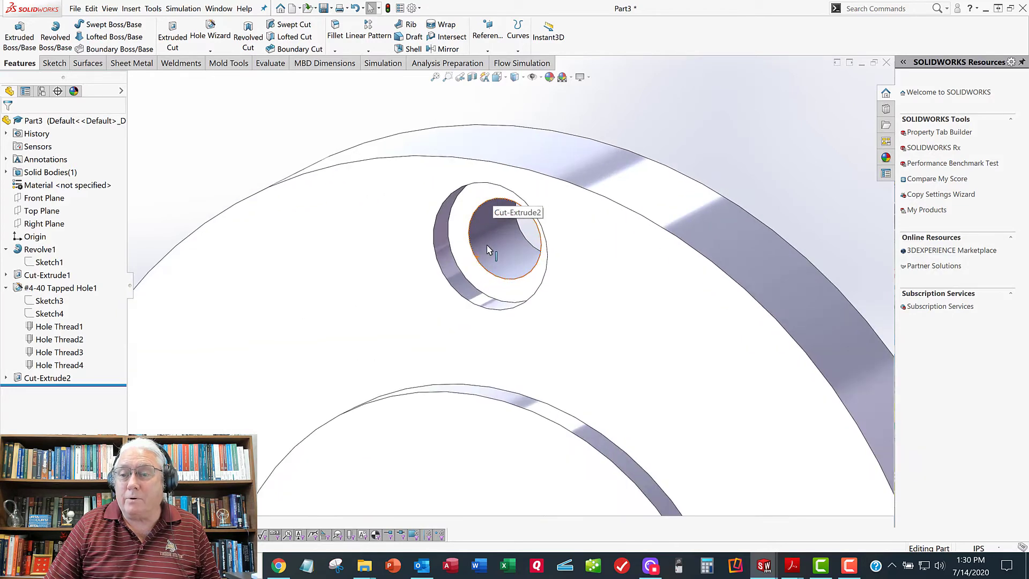
scroll(486, 245, "up", 5)
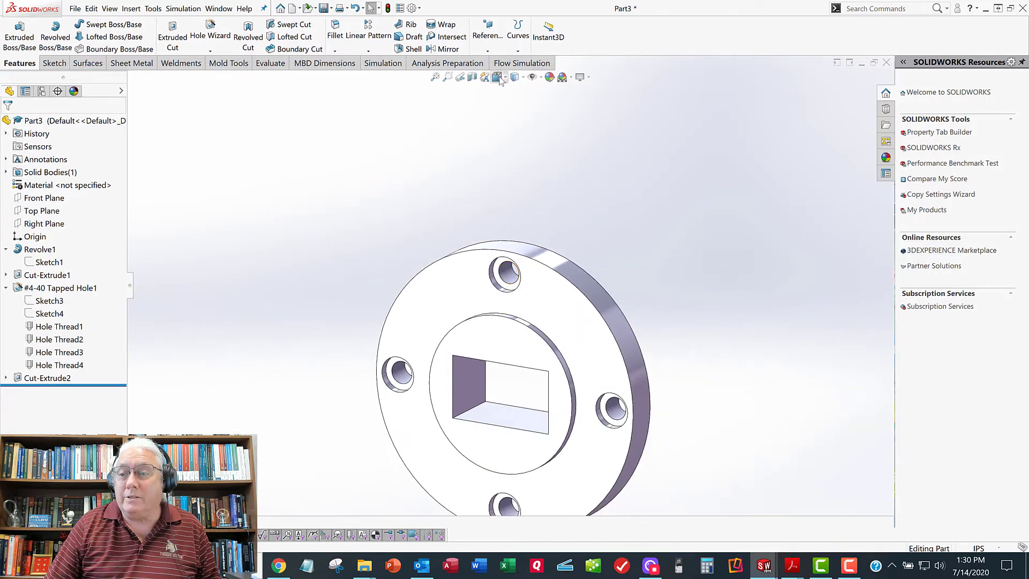
left_click(541, 78)
left_click(533, 155)
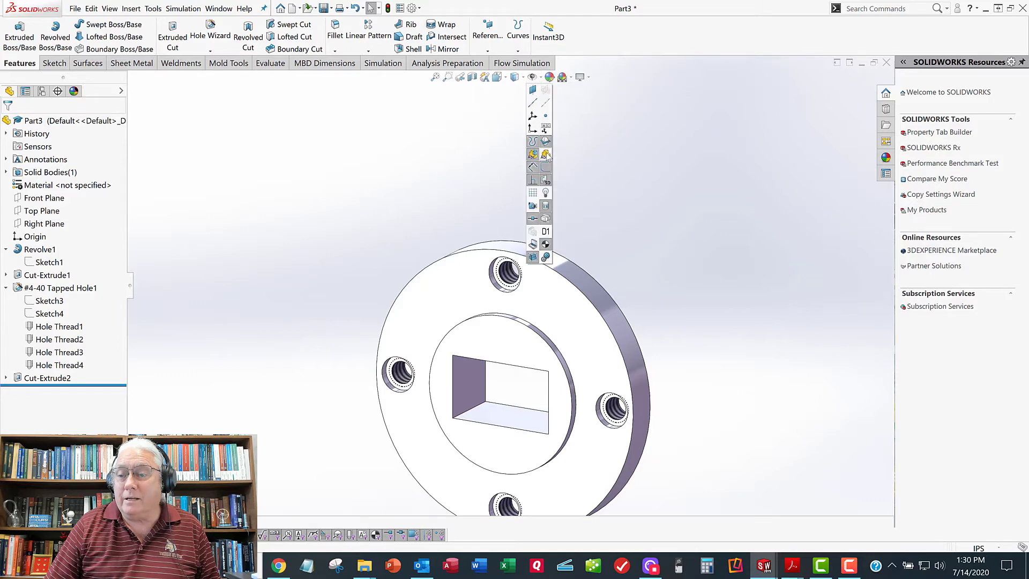
scroll(504, 290, "down", 2)
scroll(501, 287, "down", 5)
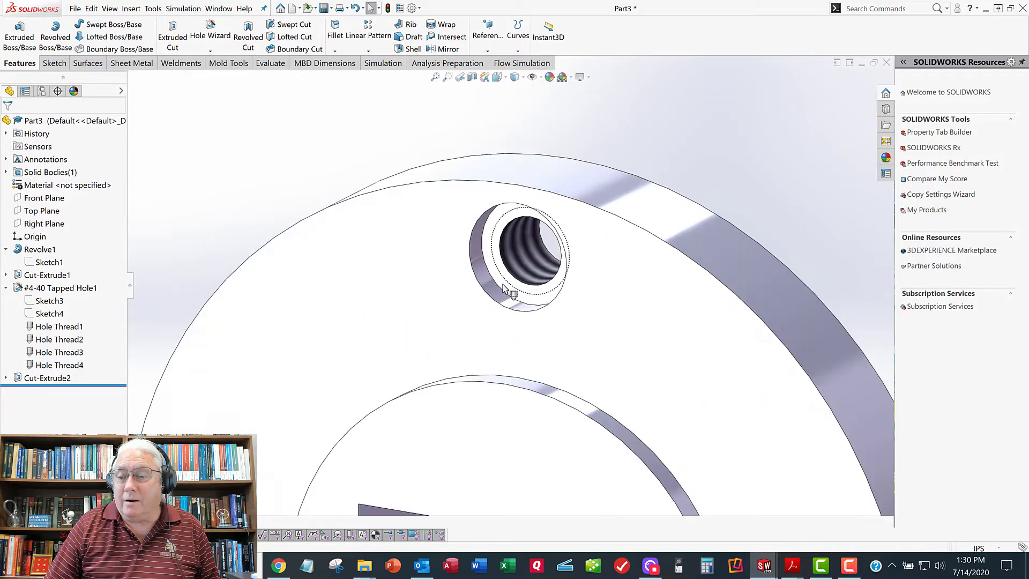
scroll(502, 288, "up", 5)
scroll(502, 284, "up", 4)
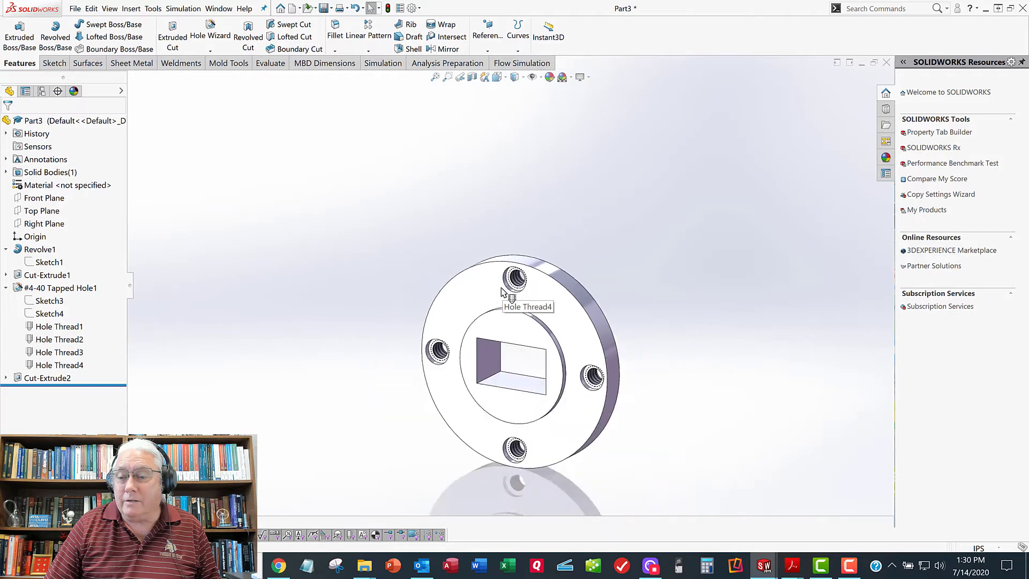
scroll(532, 389, "down", 4)
scroll(531, 365, "up", 2)
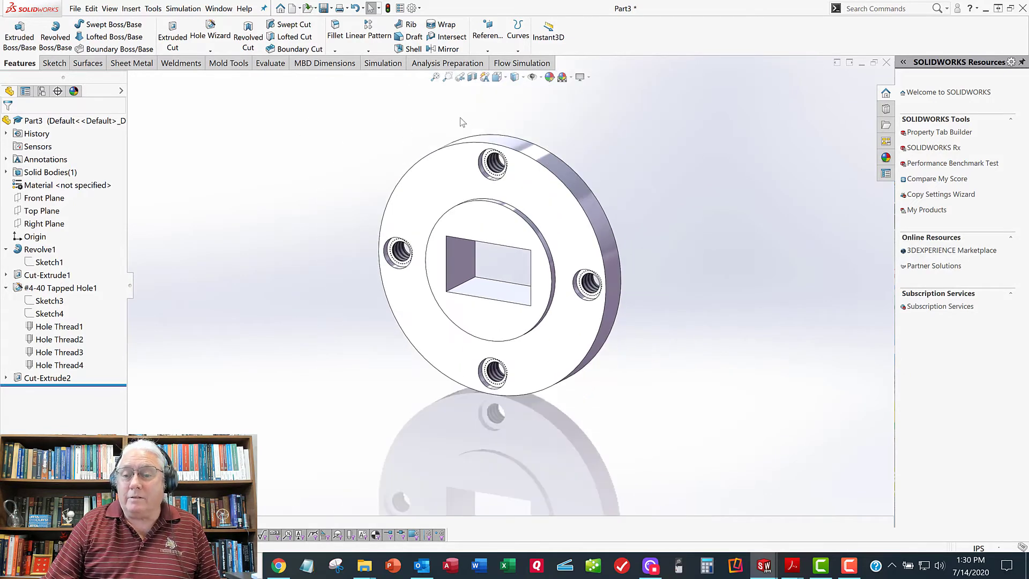
scroll(462, 123, "down", 1)
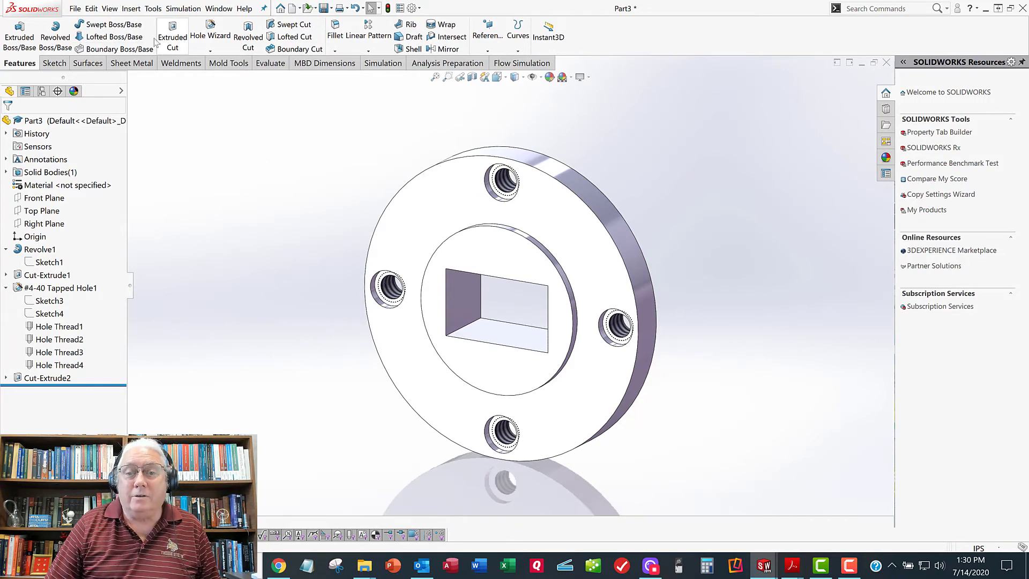
Step: Start a sketch on the flange's outer ring face and draw a construction circle about .913 in in diameter centred on the origin
left_click(61, 64)
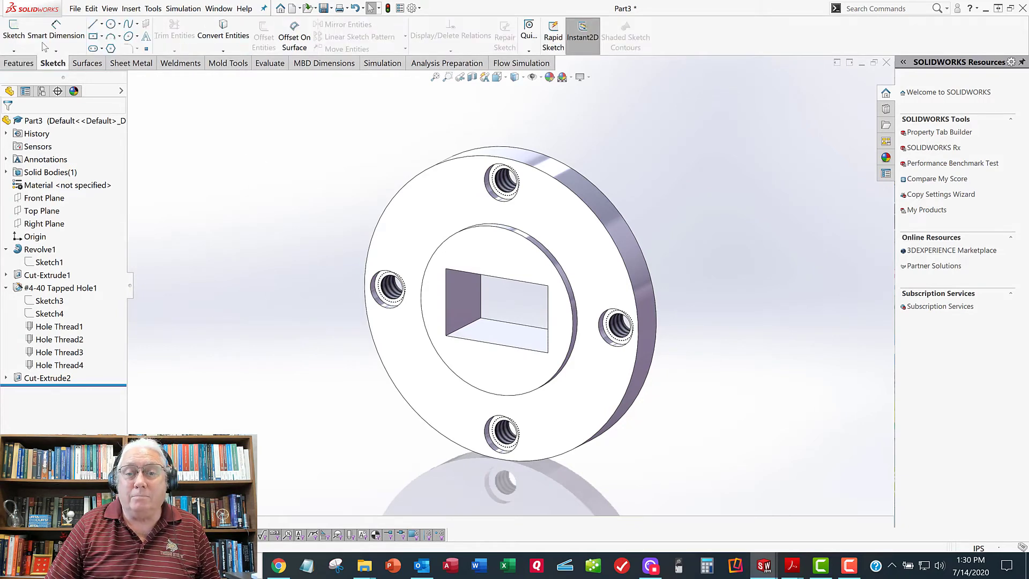
left_click(15, 28)
left_click(443, 213)
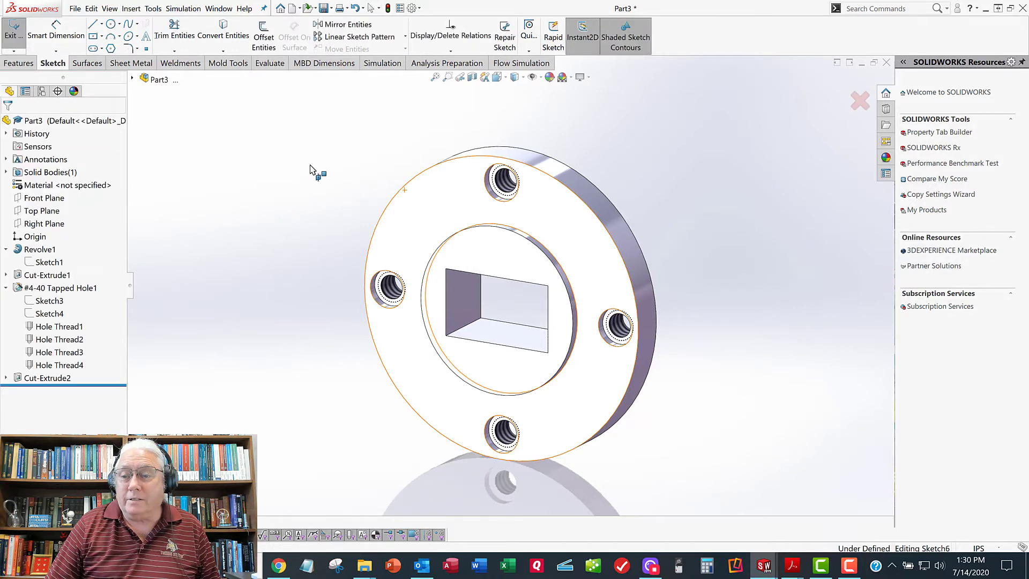
left_click(111, 25)
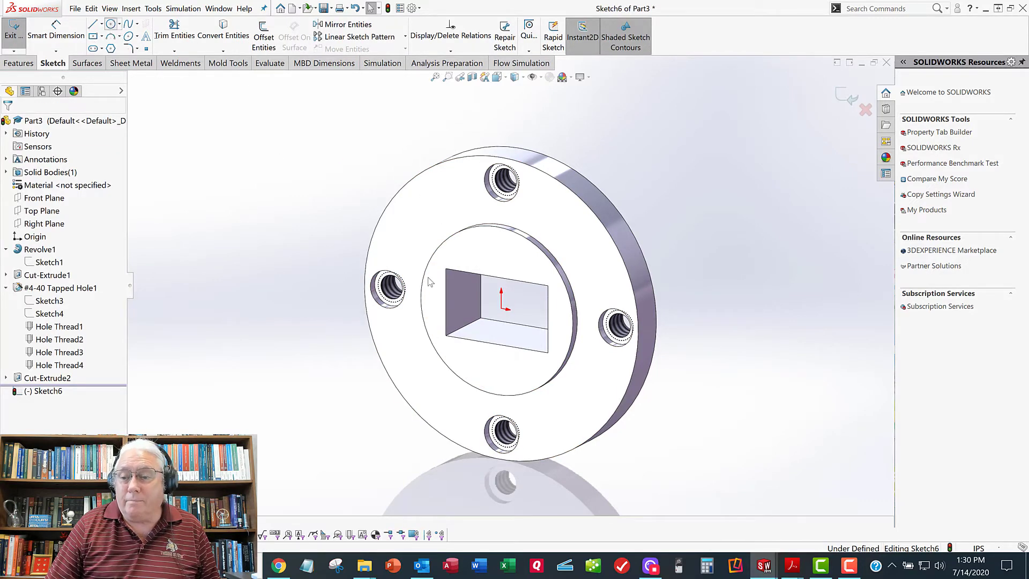
left_click(501, 309)
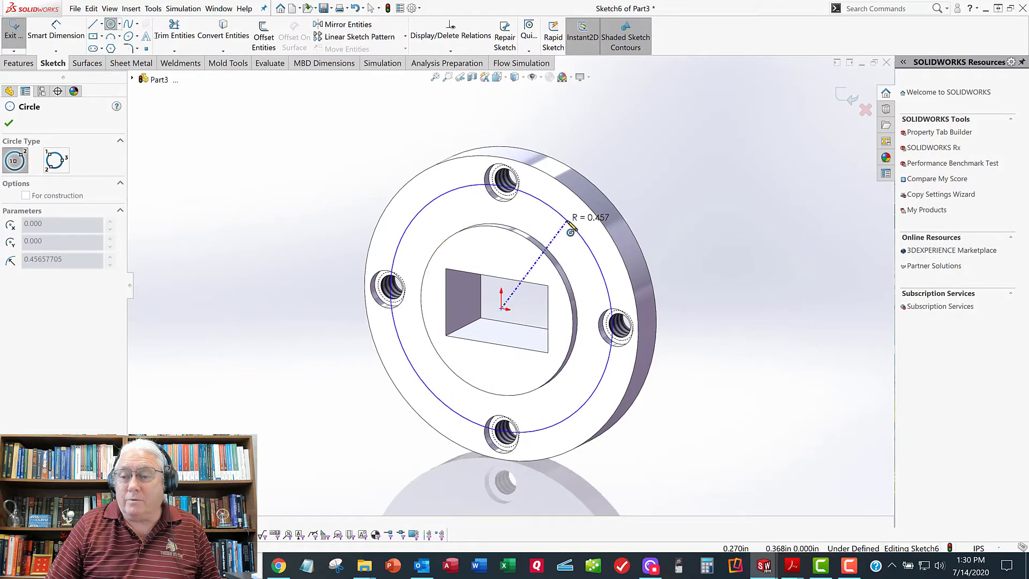
left_click(572, 218)
right_click(476, 224)
left_click(489, 224)
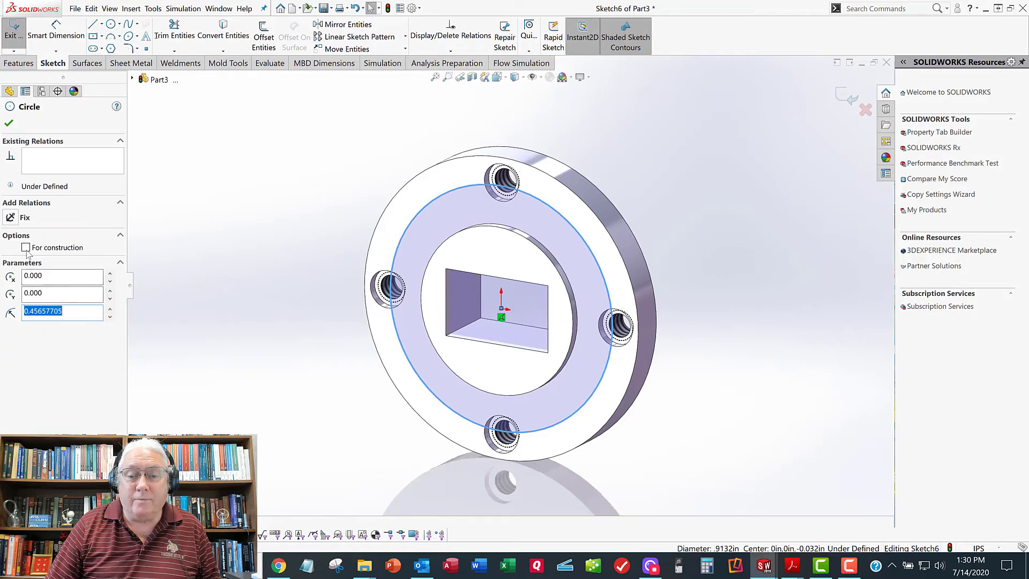
left_click(26, 247)
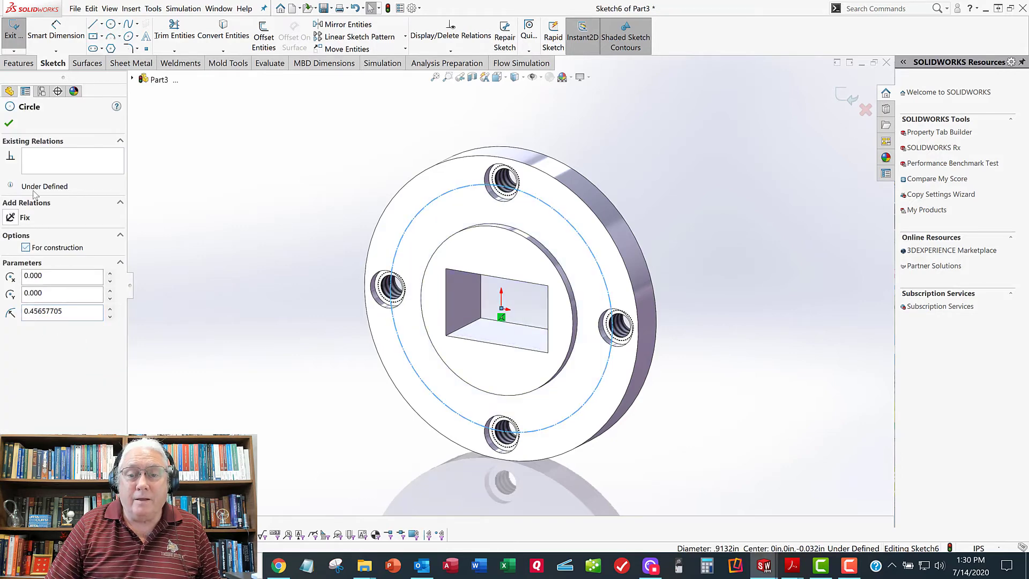
left_click(8, 125)
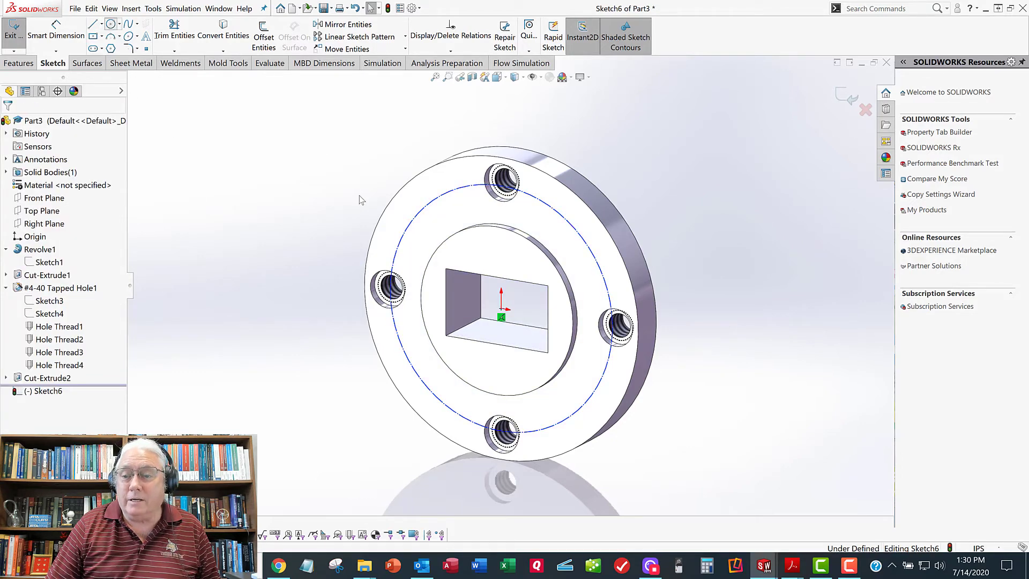
Step: Sketch four small circles, about .08 to .10 in in diameter, centred on the construction circle, one between each pair of adjacent tapped holes
left_click(424, 207)
left_click(432, 217)
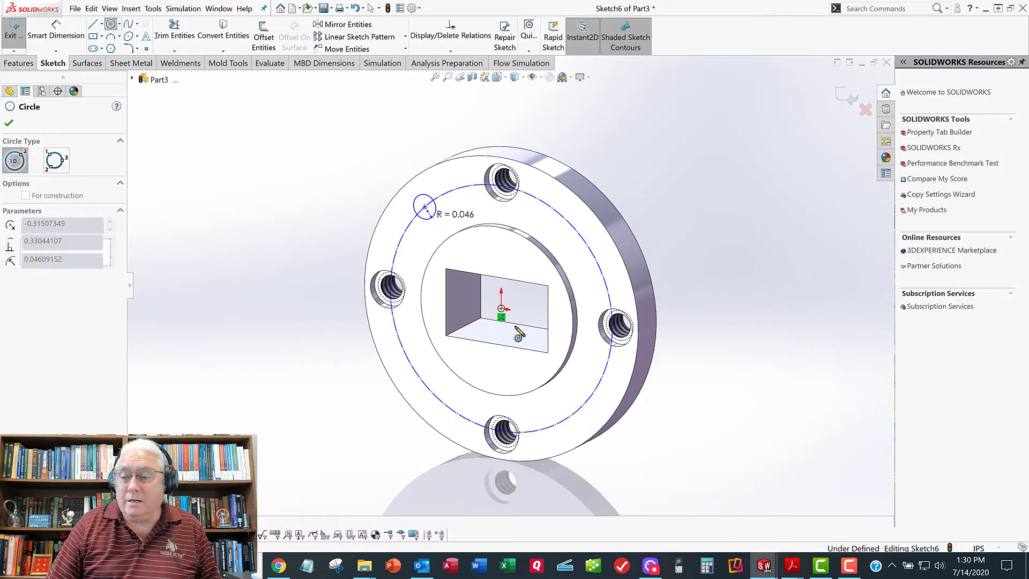
left_click(581, 407)
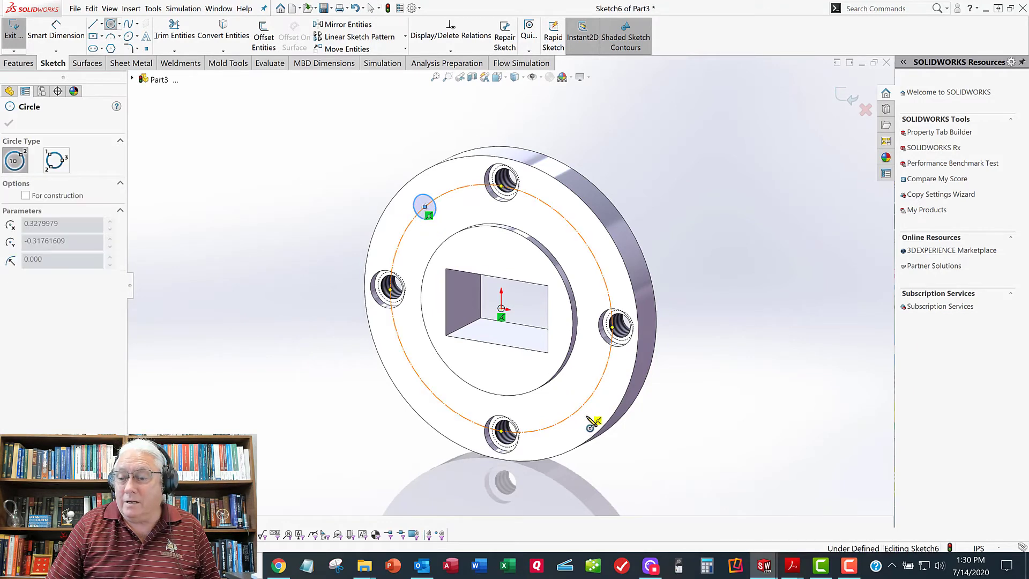
left_click(573, 399)
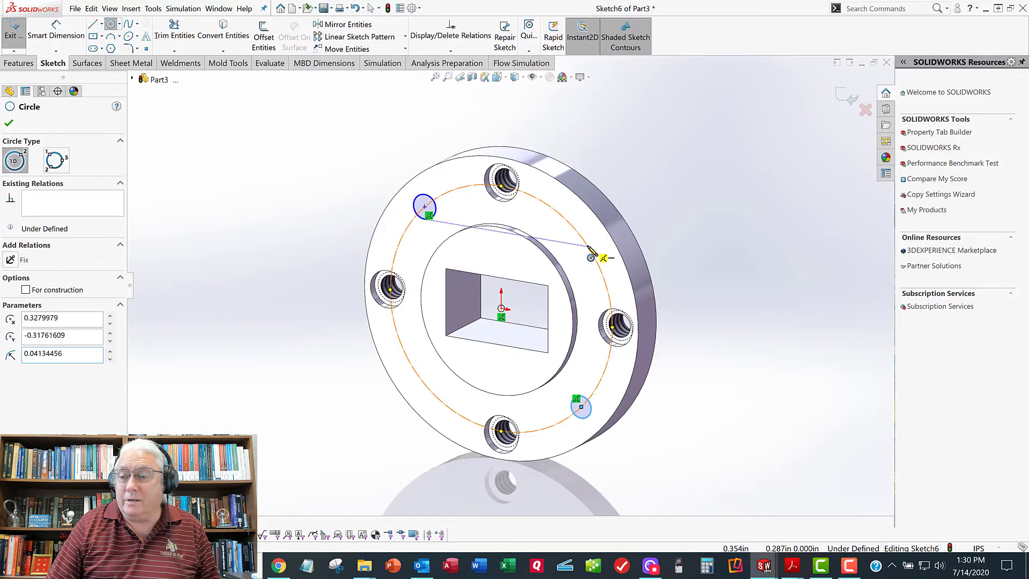
left_click(587, 247)
left_click(581, 255)
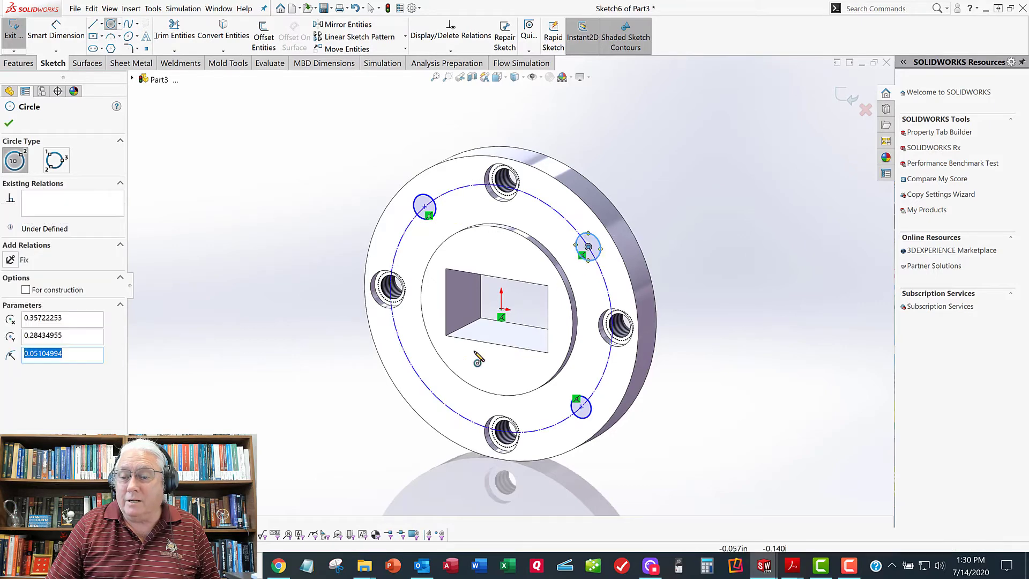
left_click(417, 373)
left_click(422, 364)
right_click(359, 351)
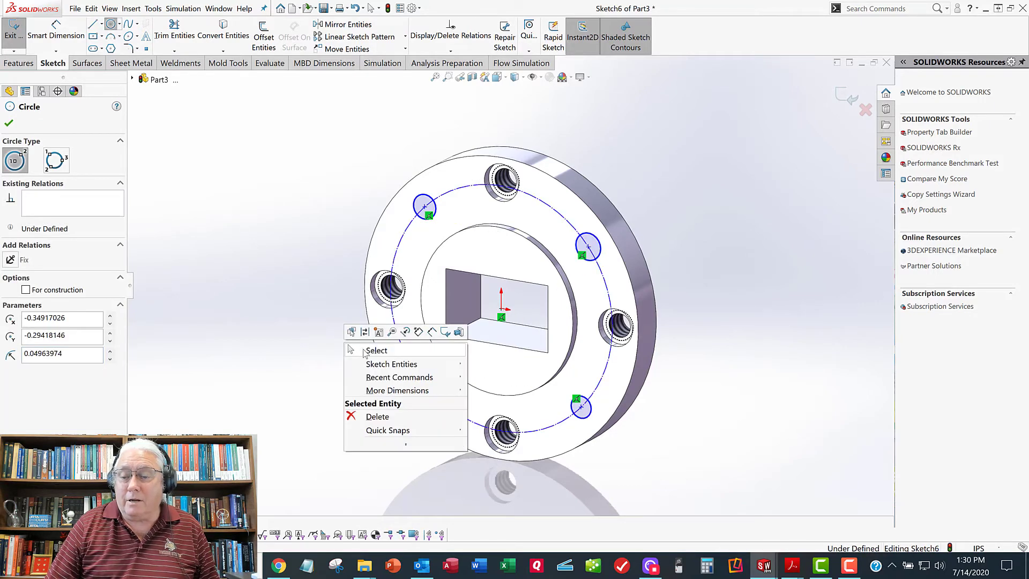
left_click(366, 350)
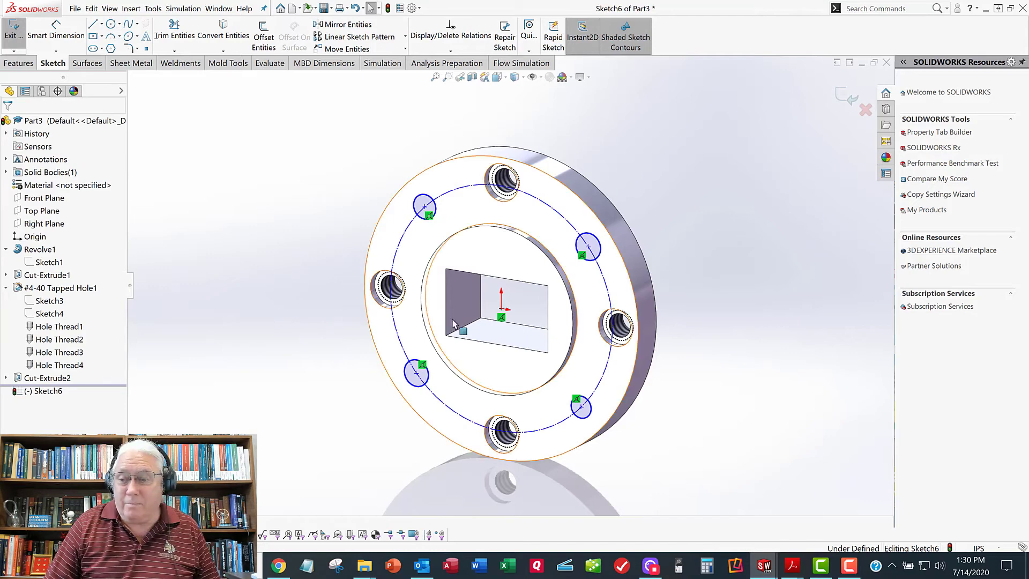
Step: Dimension the construction circle's diameter and set it to .9375 in
middle_click_drag(463, 293, 479, 291)
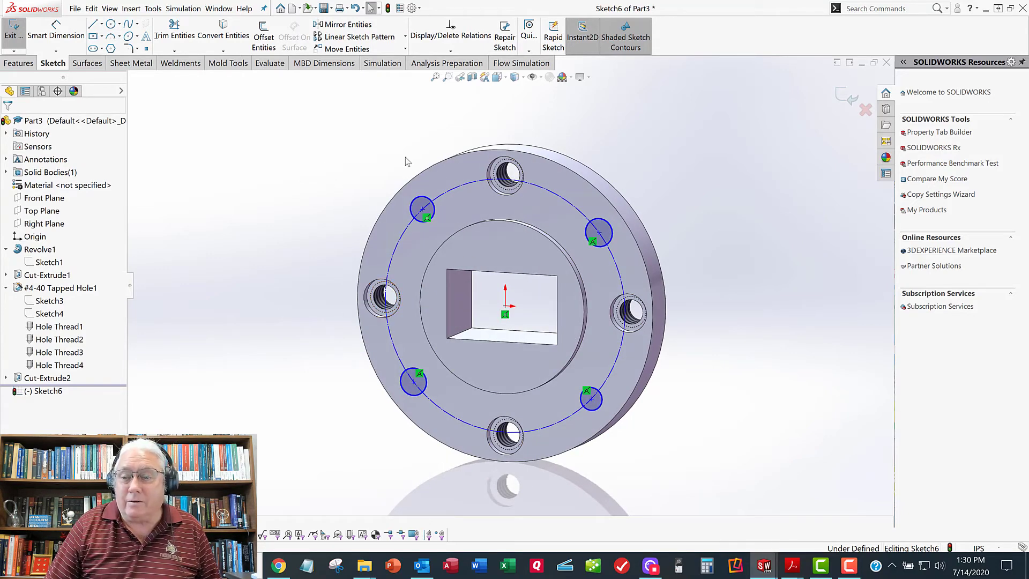
scroll(496, 299, "down", 2)
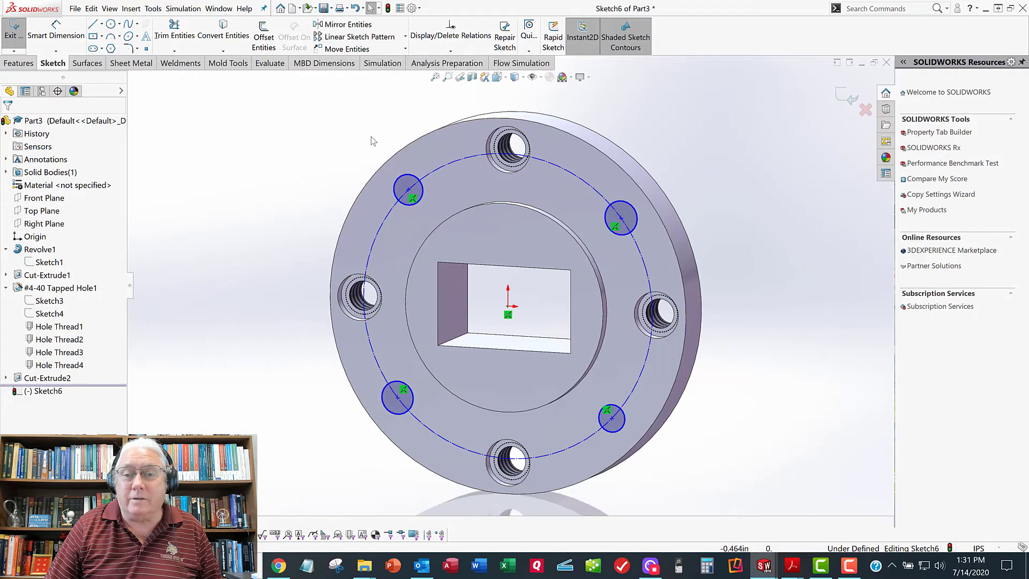
left_click(64, 39)
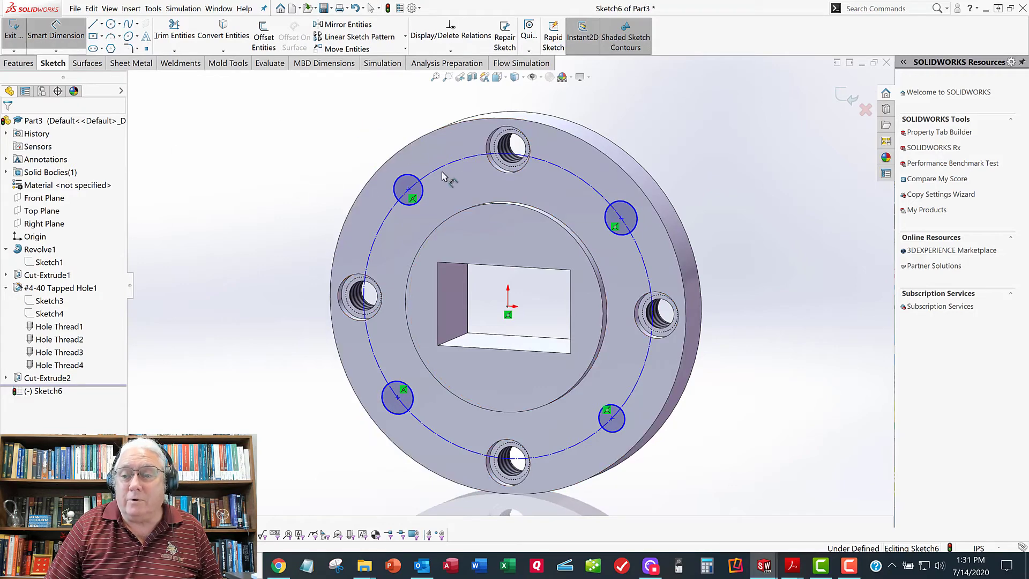
left_click(394, 113)
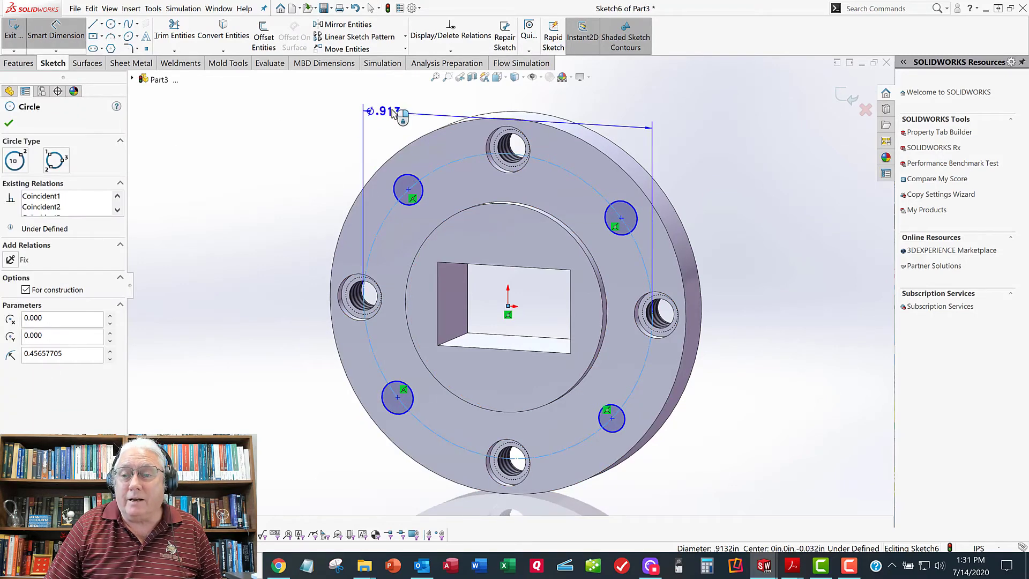
left_click(394, 113)
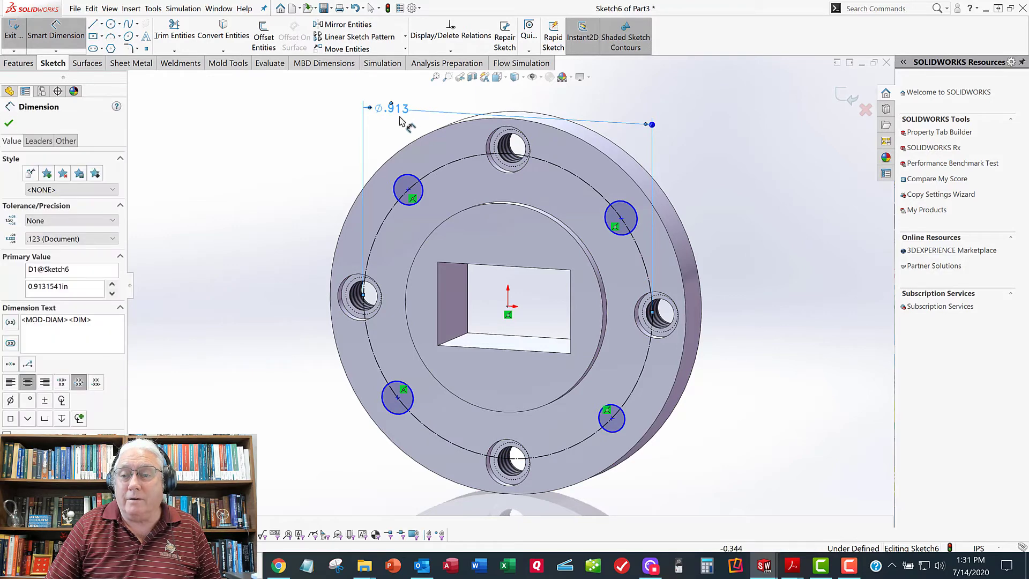
key("Escape")
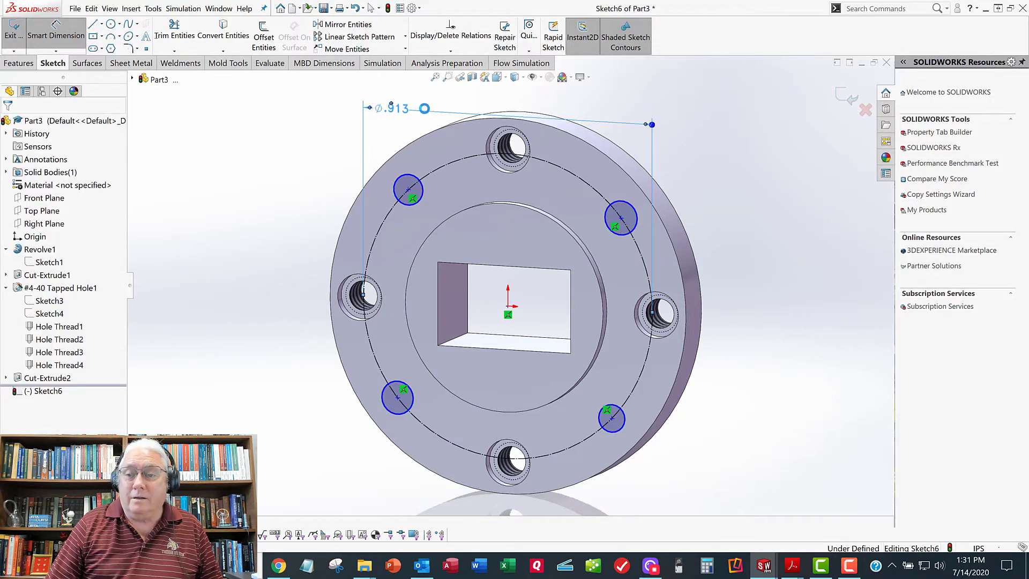
double_click(424, 108)
key("BackSpace")
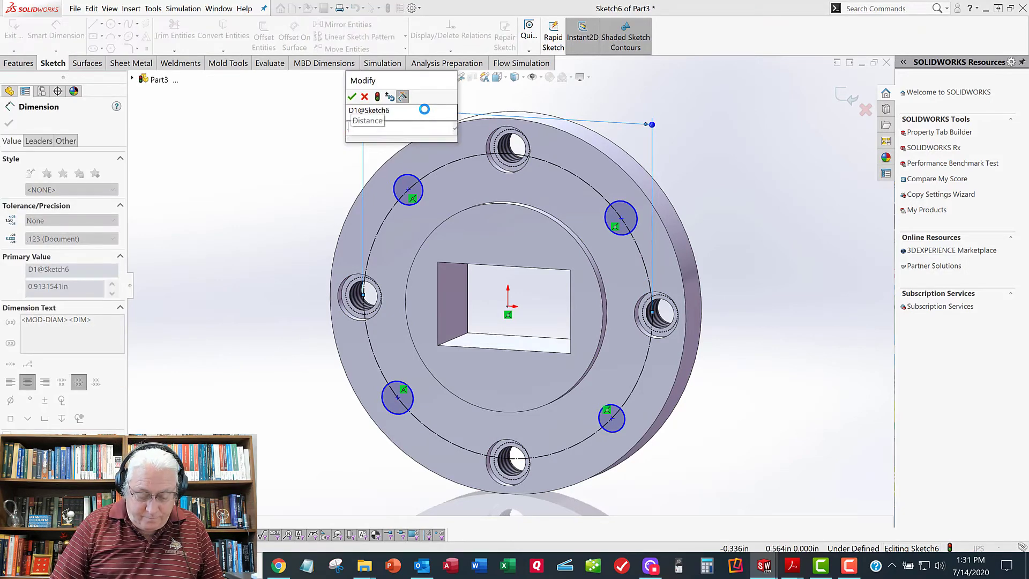
type(".9375")
key("Return")
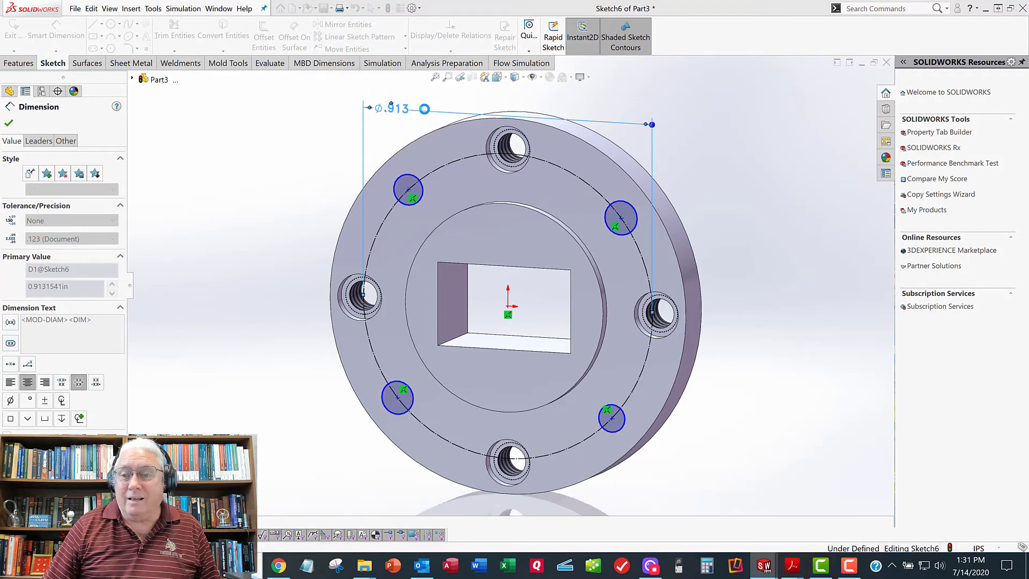
left_click(9, 124)
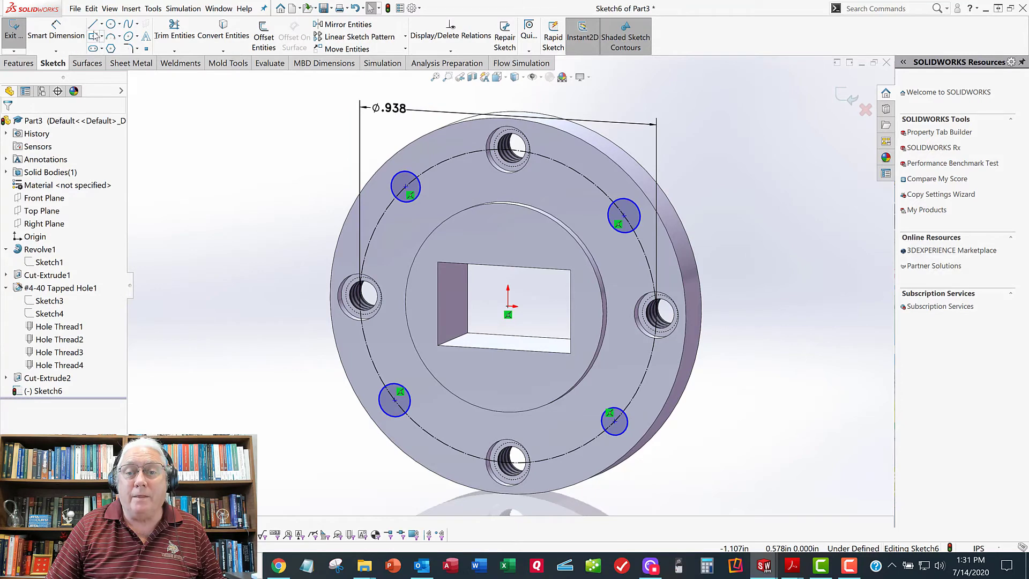
Step: Draw a line joining the centres of the upper-left and lower-right small circles
key("l")
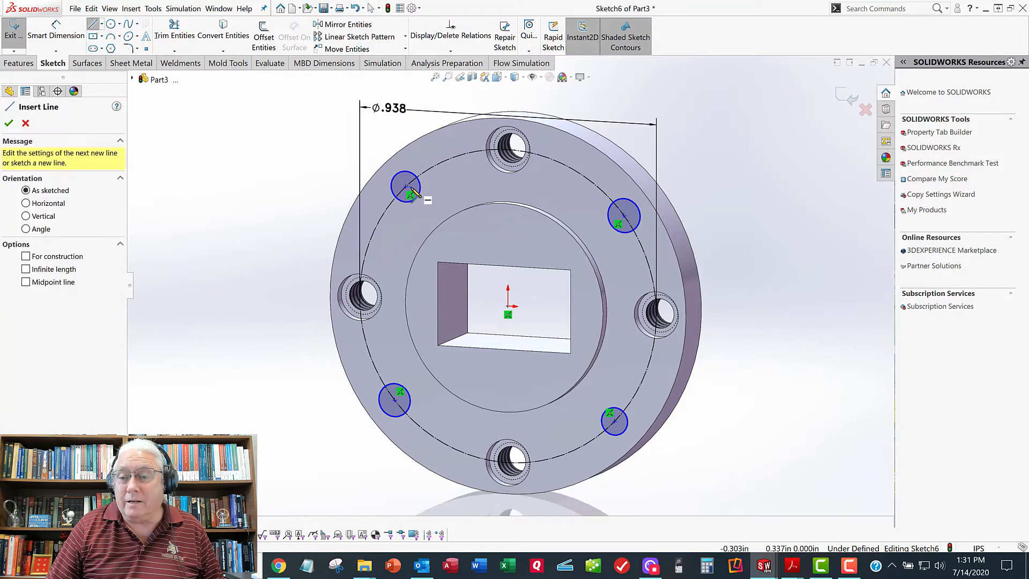
left_click(406, 186)
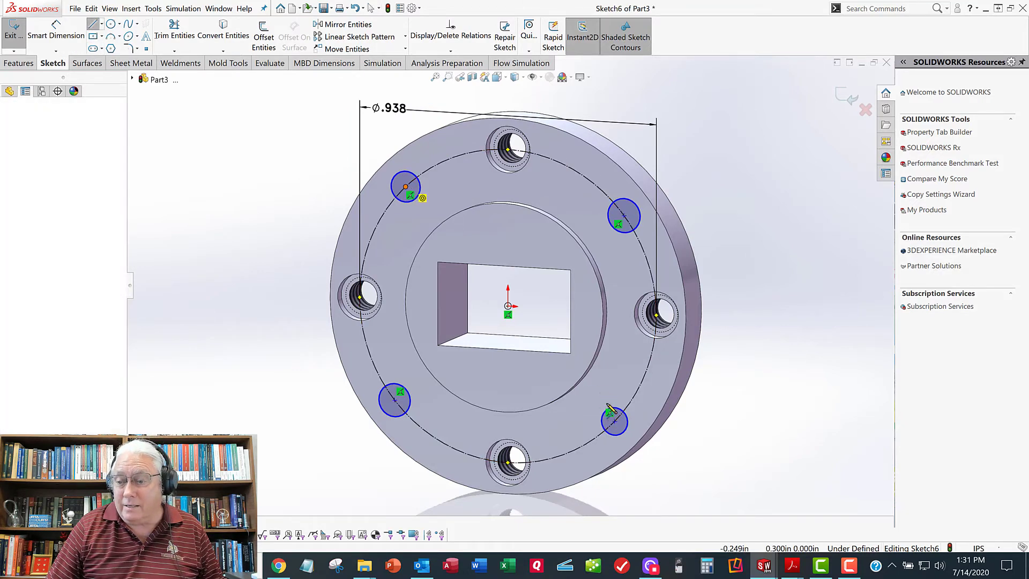
left_click(615, 421)
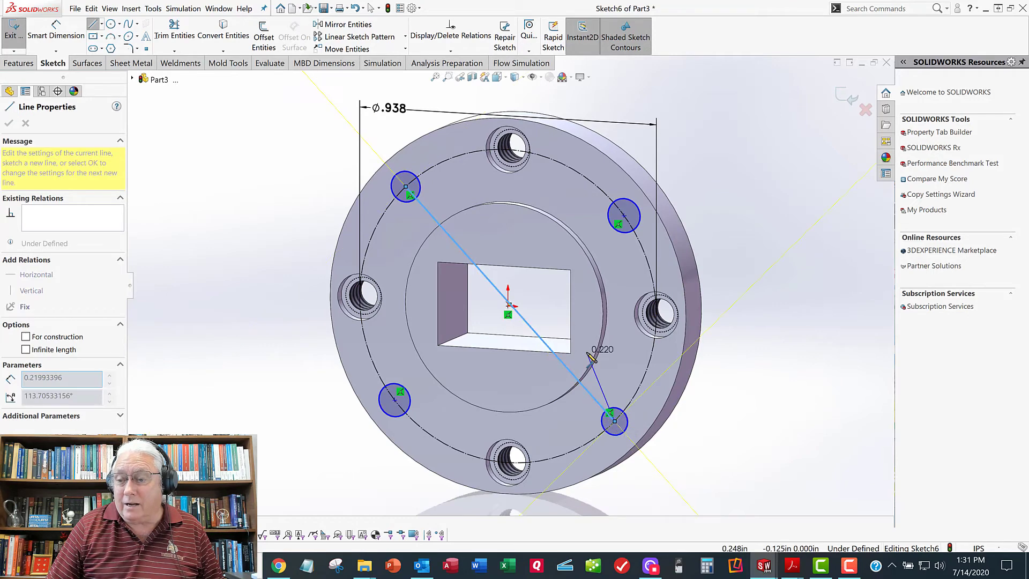
right_click(592, 333)
left_click(615, 364)
key("Escape")
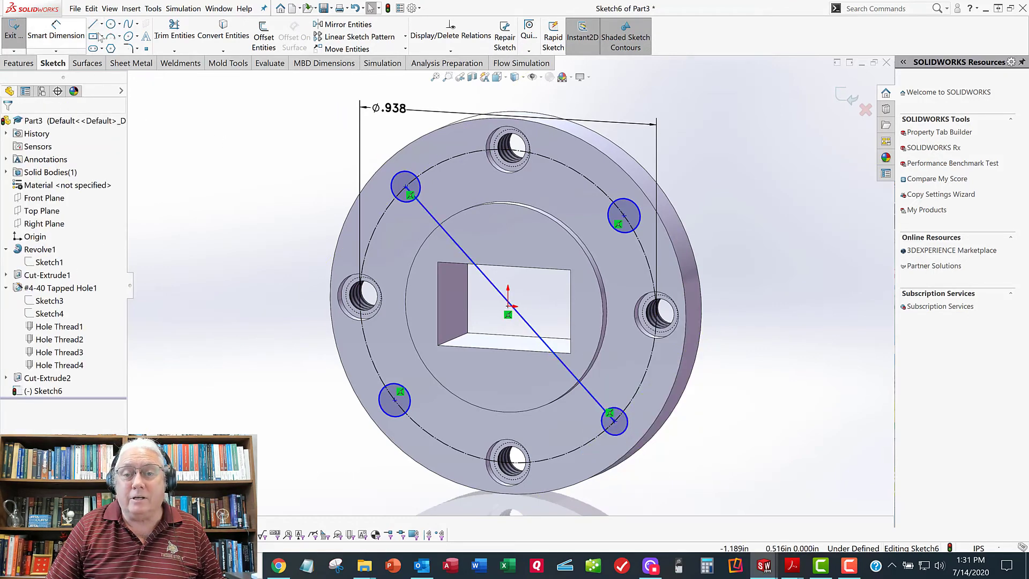
Step: Draw a second diagonal line joining the centres of the upper-right and lower-left small circles
key("l")
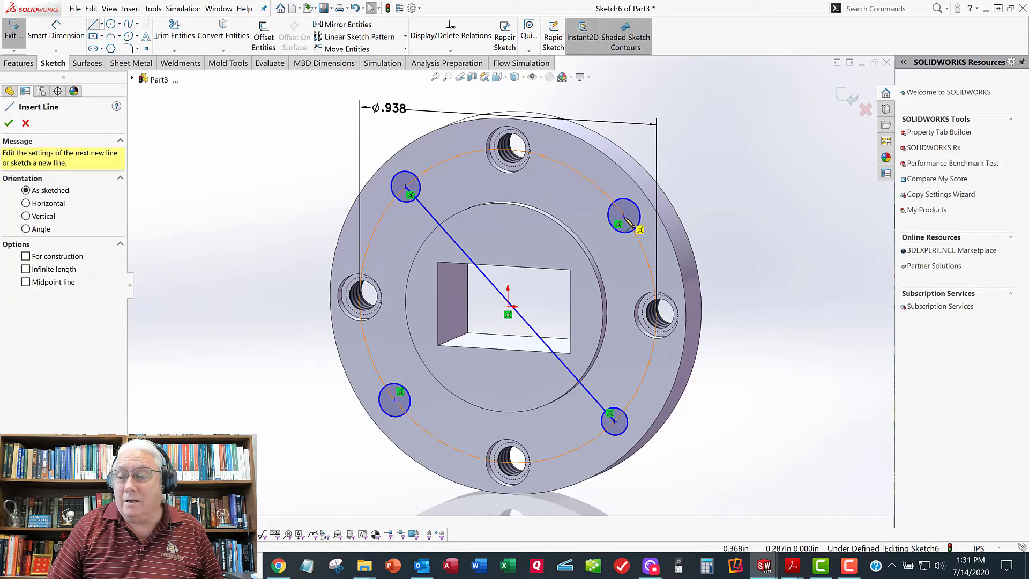
left_click(624, 216)
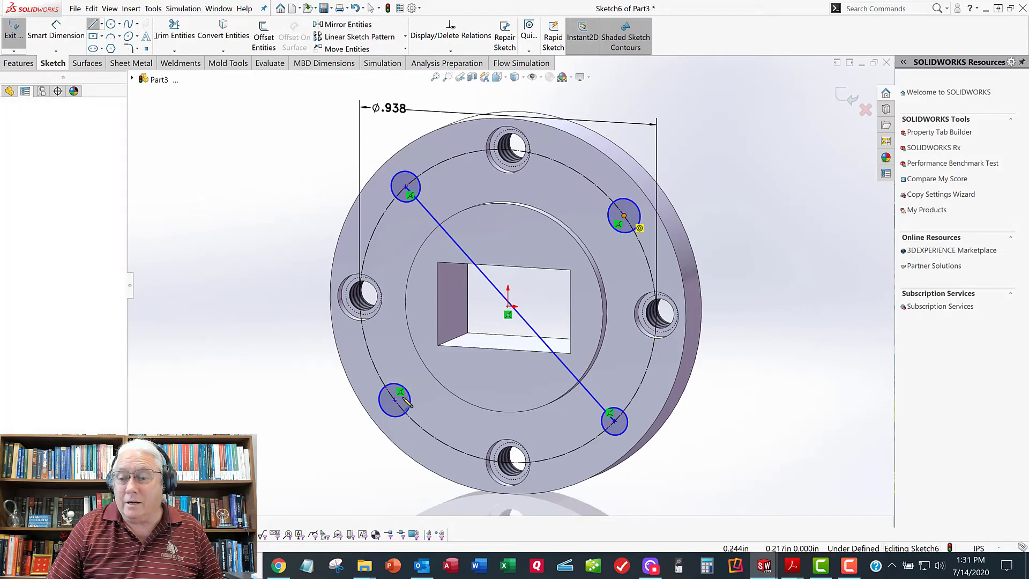
left_click(395, 400)
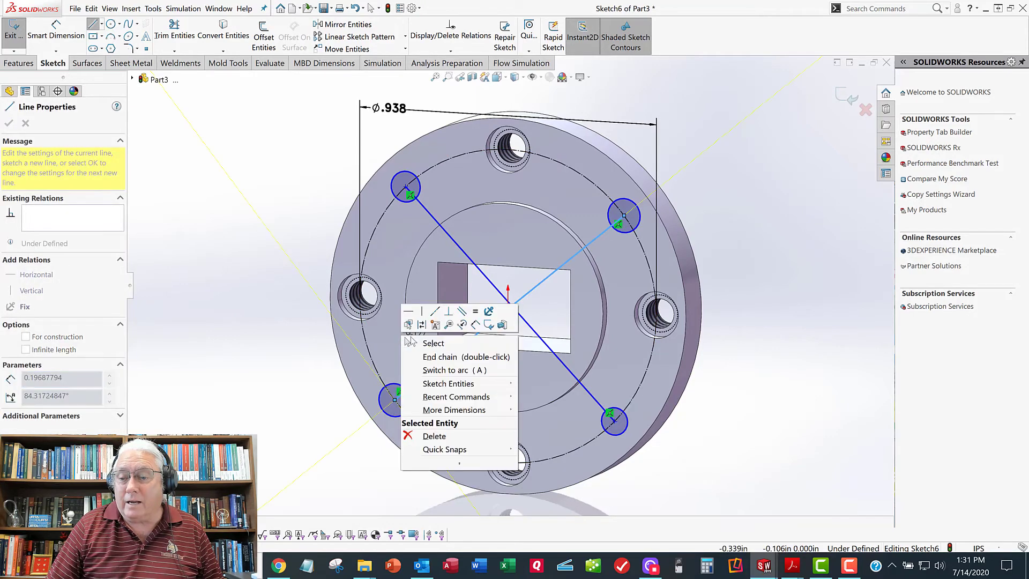
right_click(402, 336)
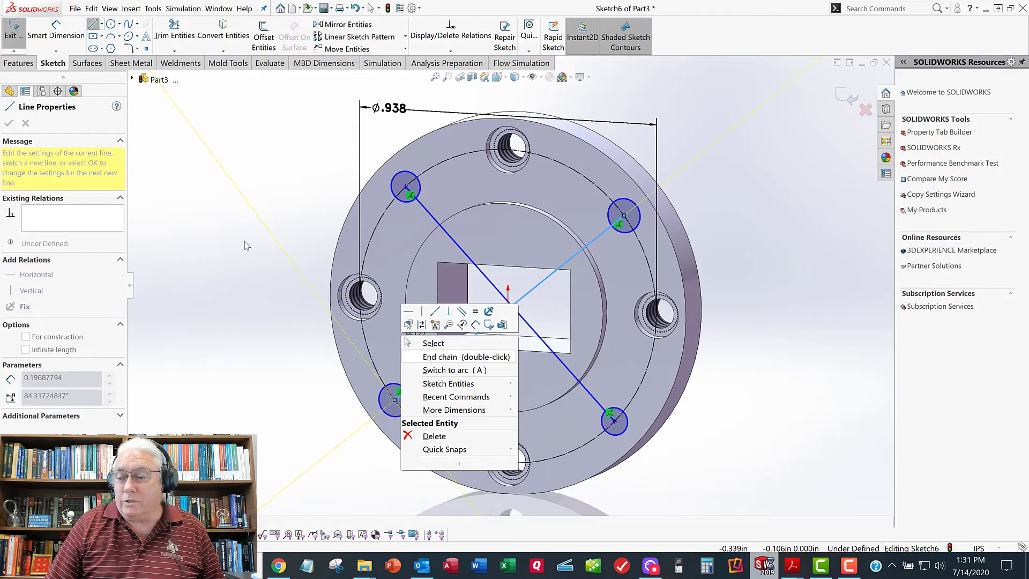
left_click(407, 343)
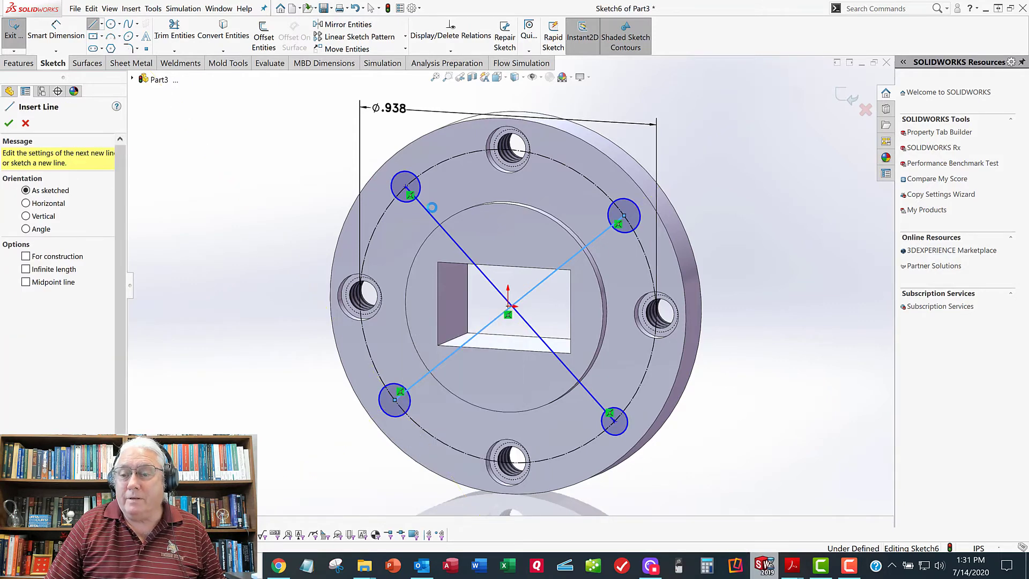
Step: Convert both diagonal lines to construction geometry
left_click(568, 258, "ctrl")
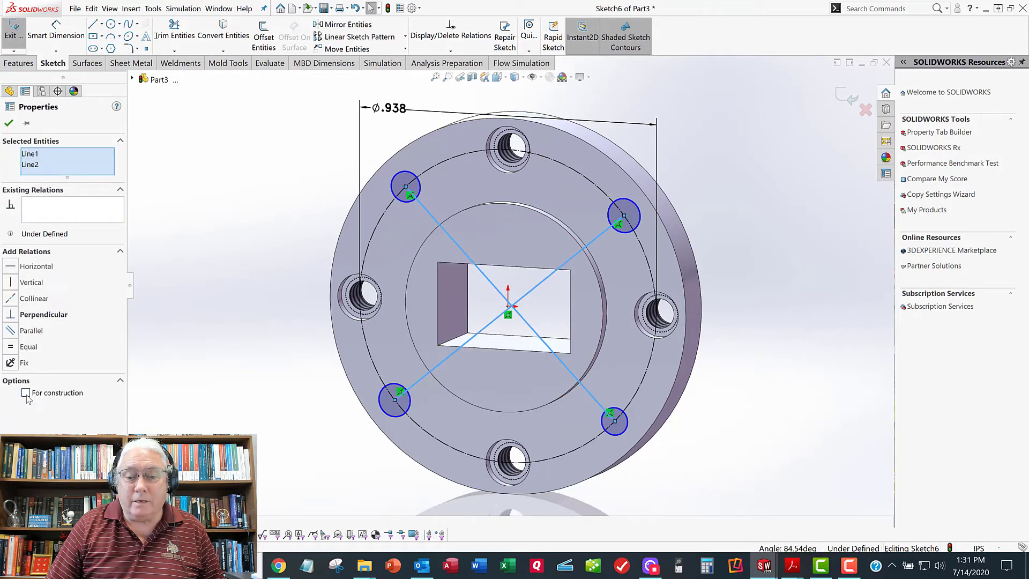
left_click(26, 394)
left_click(9, 124)
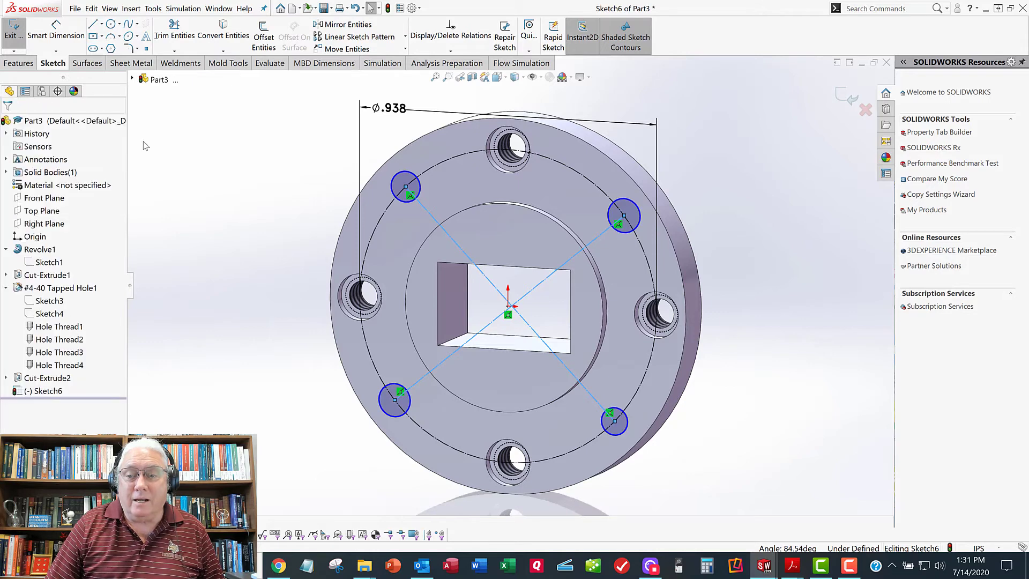
Step: Add a Coincident relation between the diagonal from the upper-left to the lower-right circle and the origin
scroll(487, 333, "down", 5)
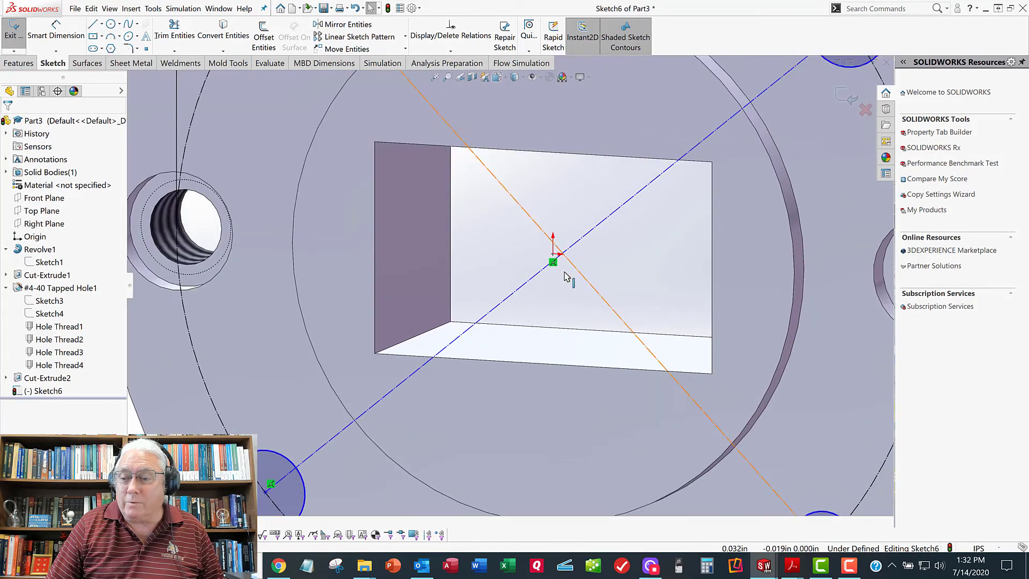
left_click(566, 275)
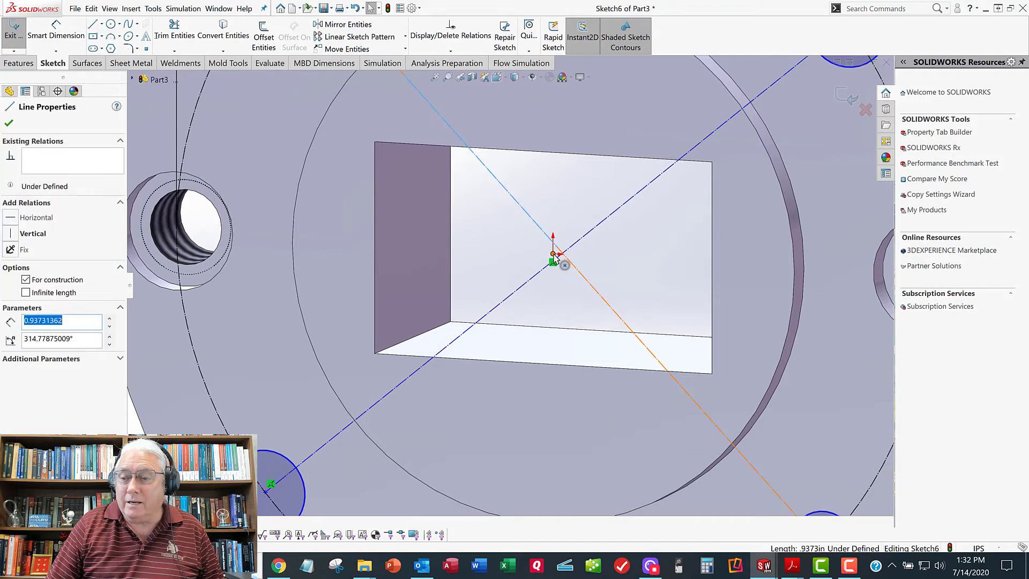
left_click(553, 254, "ctrl")
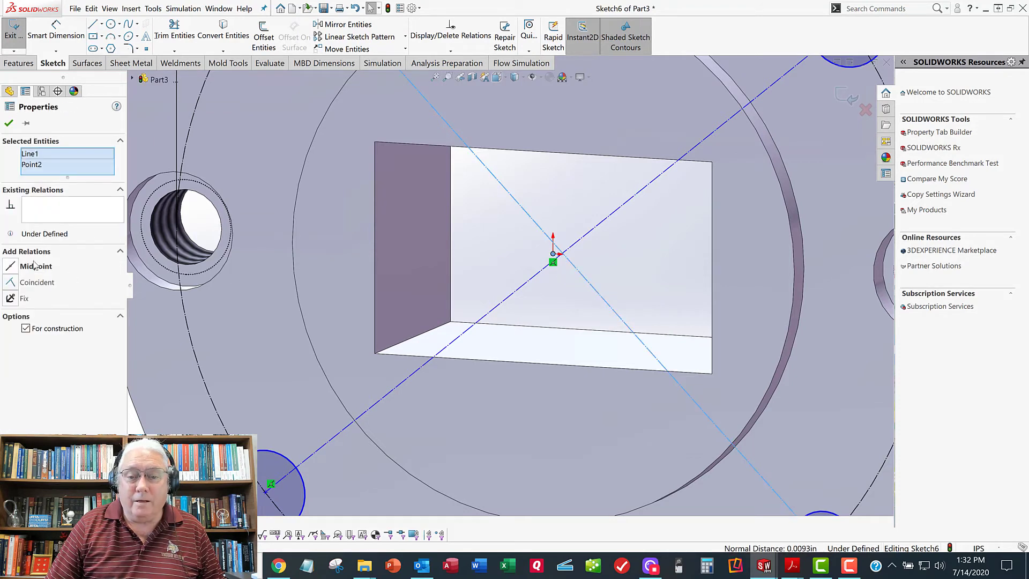
left_click(10, 283)
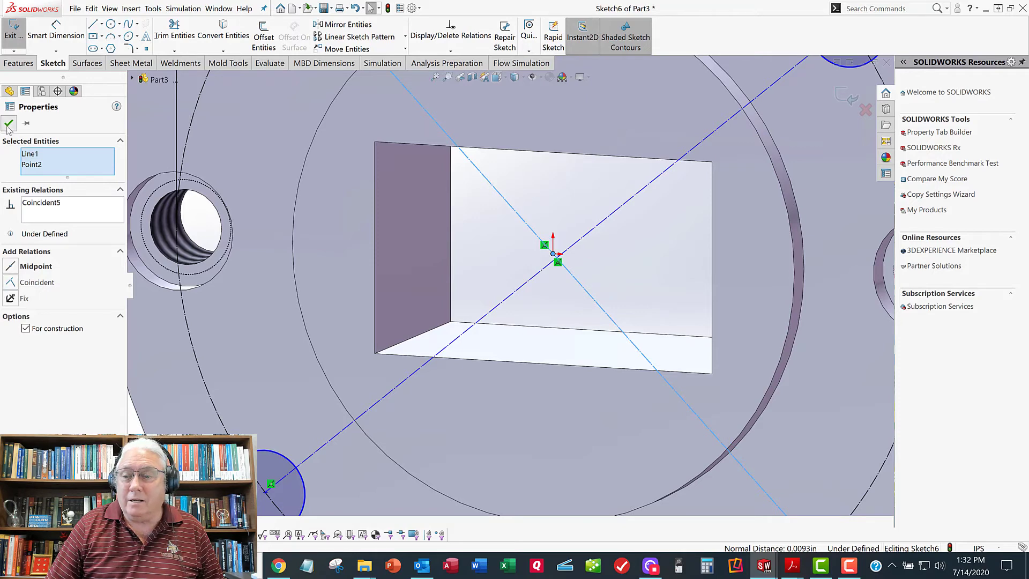
left_click(8, 124)
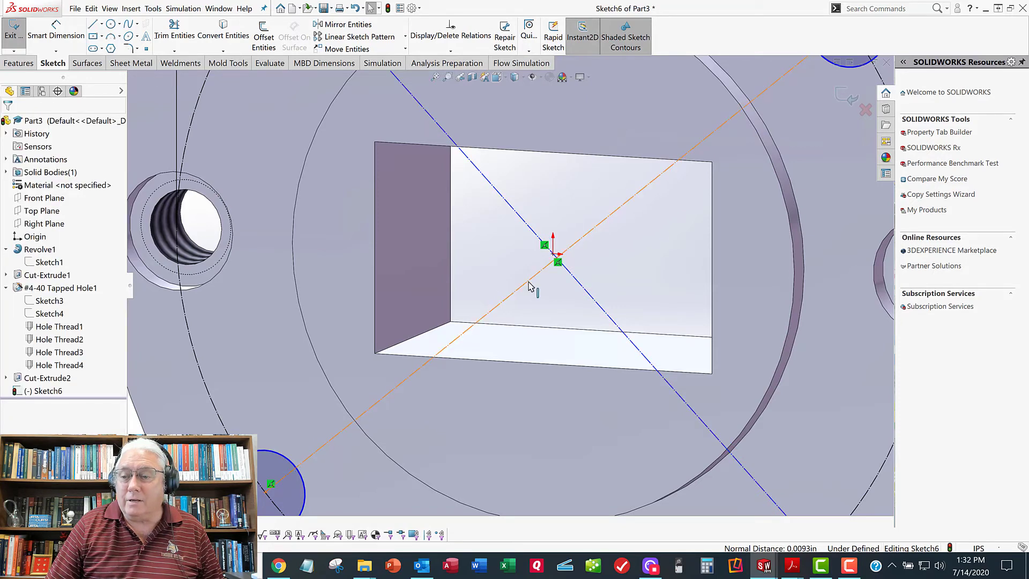
Step: Make the diagonal between the upper-right and lower-left circles coincident with the origin
left_click(549, 264)
left_click(553, 254, "ctrl")
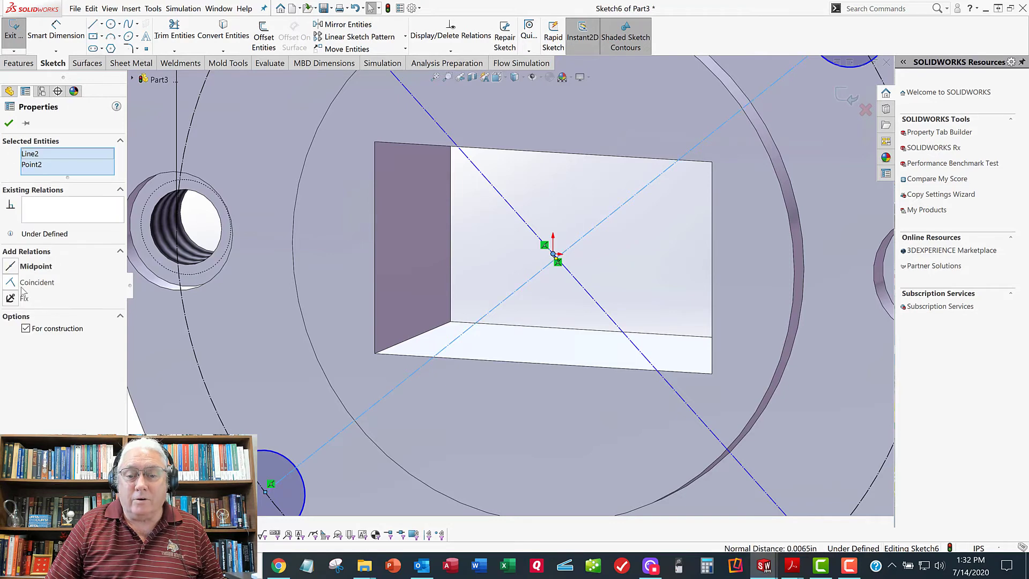
left_click(10, 282)
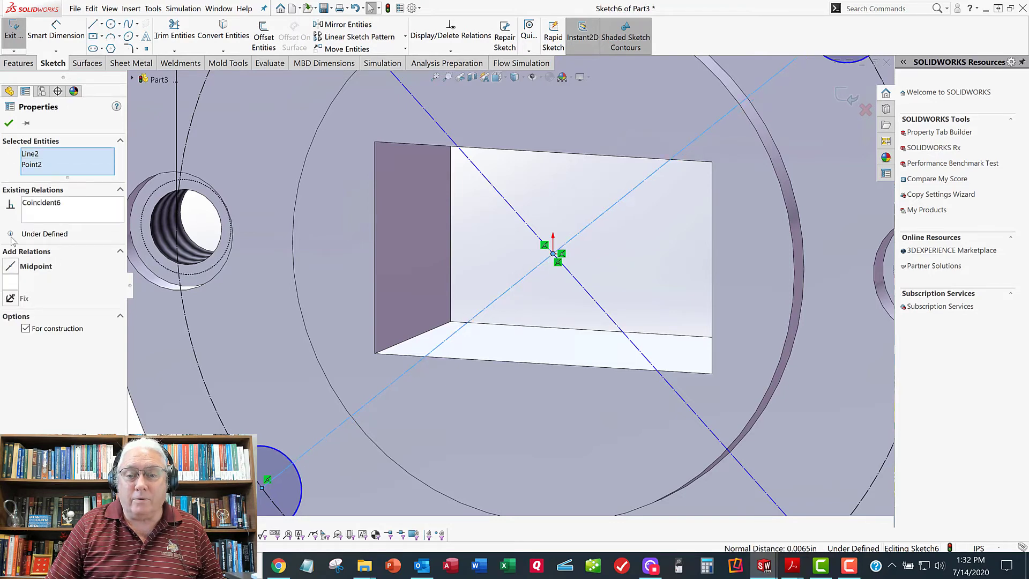
left_click(9, 123)
key("f")
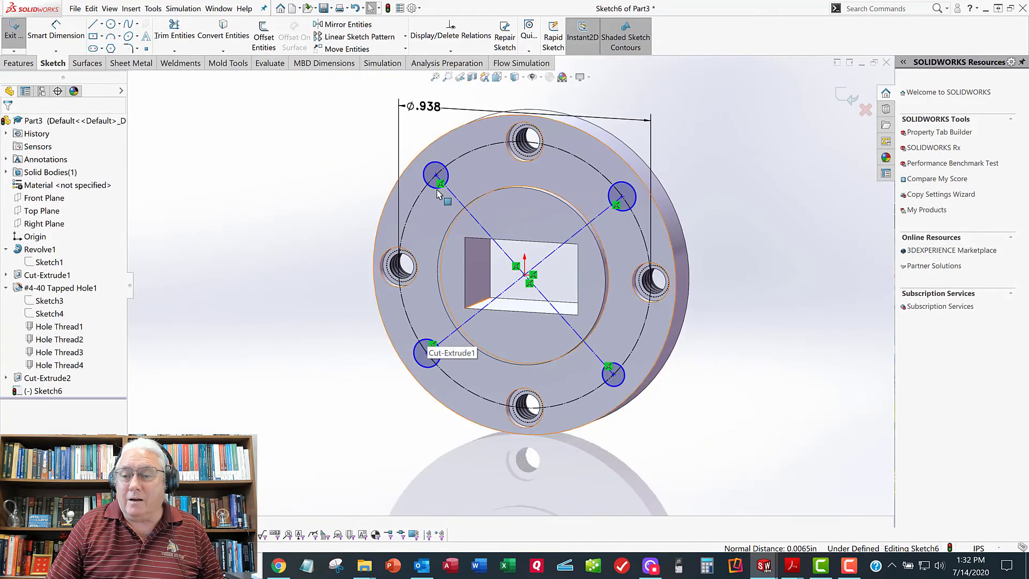
Step: Move the upper-left small circle along the construction circle so its diagonal rotates about the origin
left_click(436, 178)
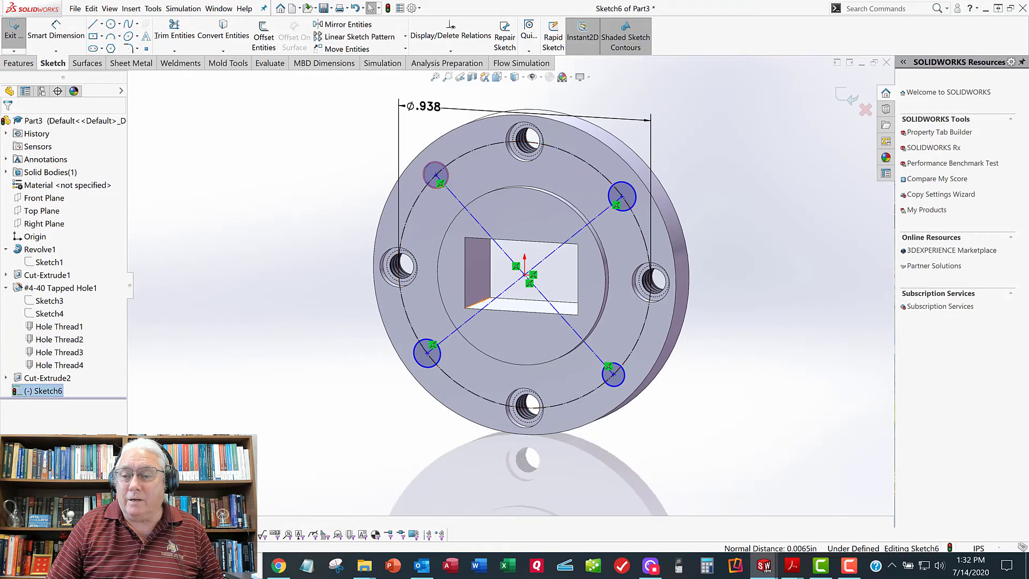
left_click(308, 169)
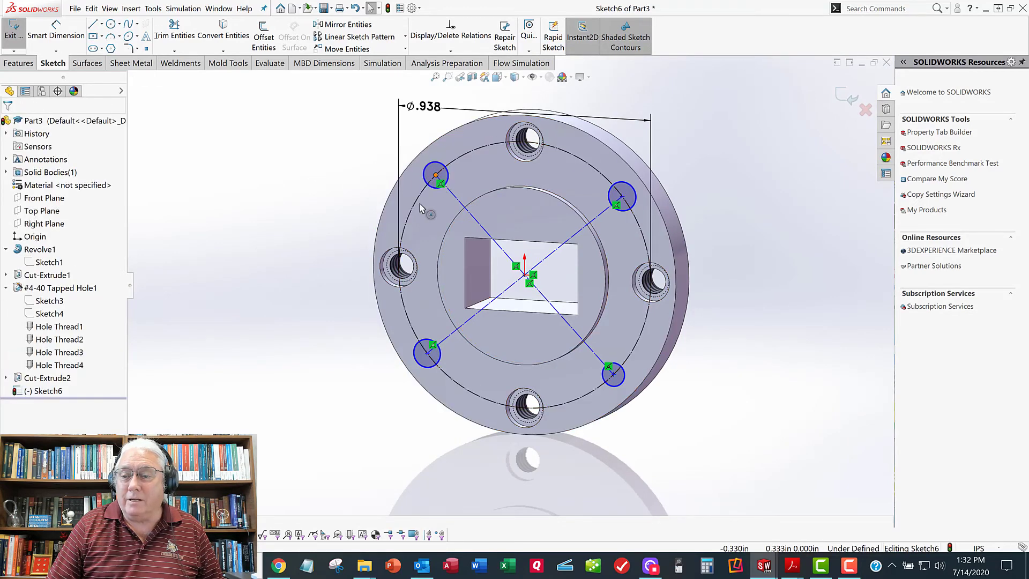
mouse_move(420, 204)
left_mouse_down()
mouse_move(415, 213)
mouse_move(442, 187)
mouse_move(424, 204)
left_mouse_up()
left_click(227, 222)
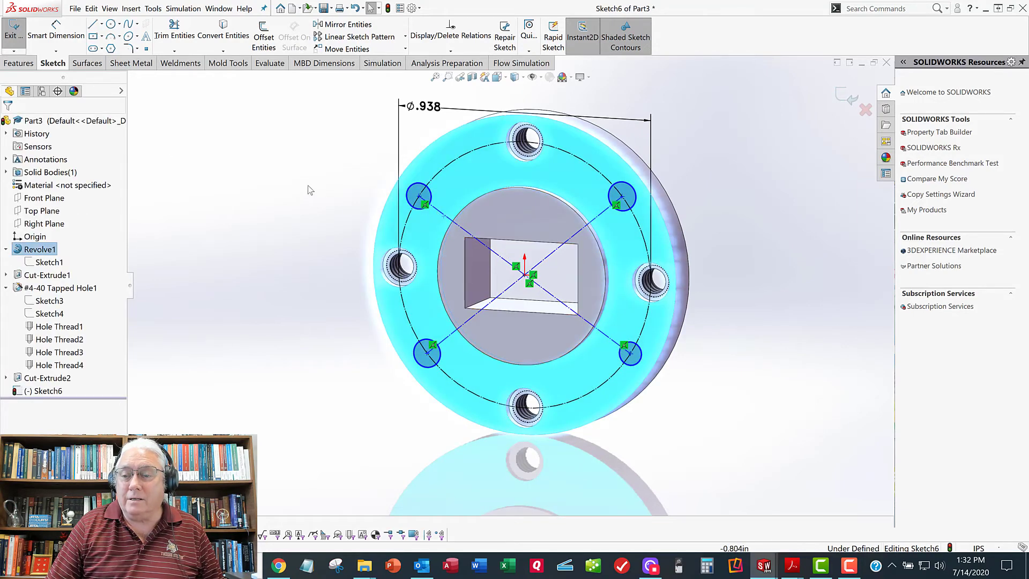
Step: Add a Perpendicular relation between the two diagonal construction lines
left_click(504, 303)
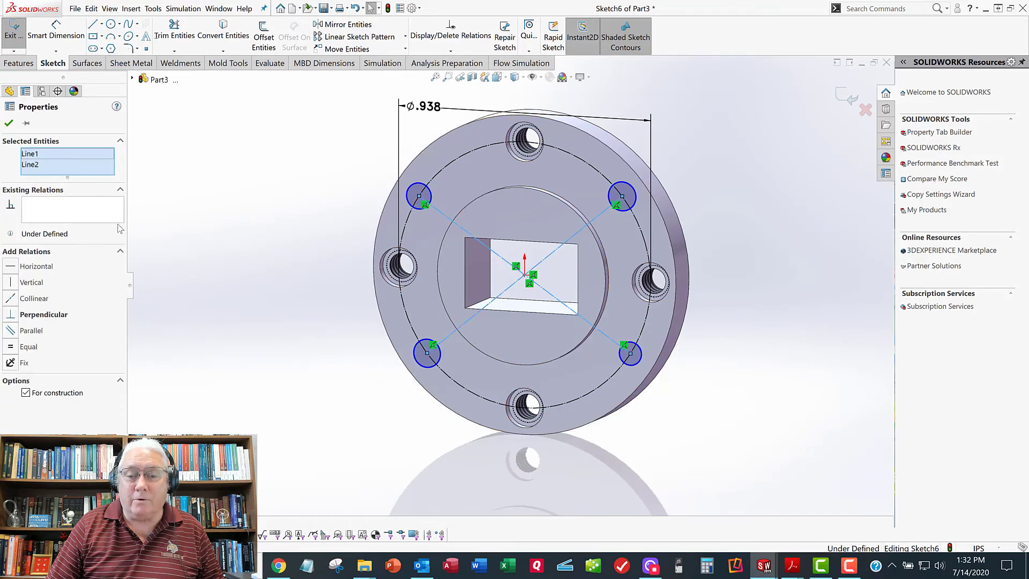
left_click(25, 315)
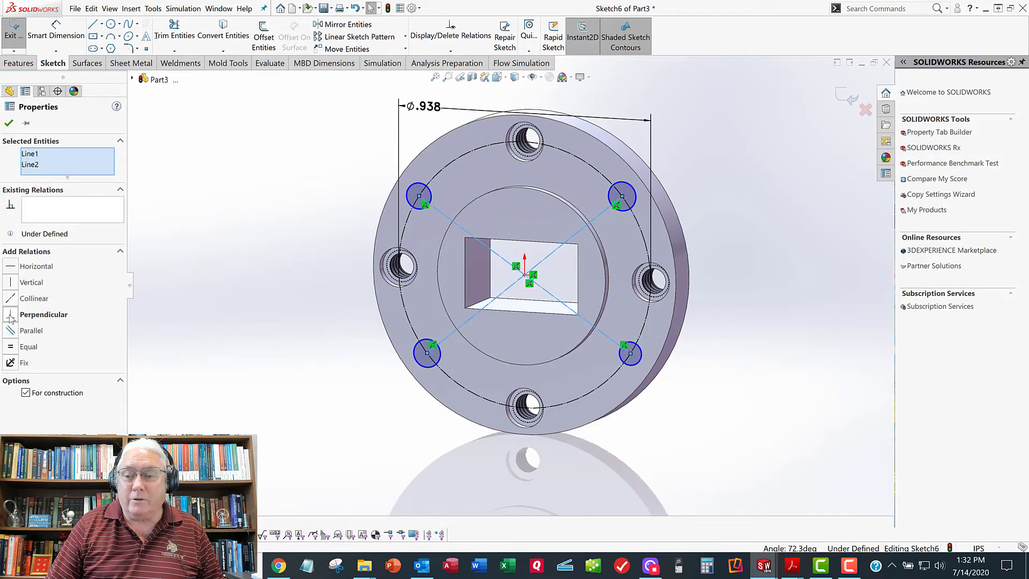
left_click(8, 125)
Step: Undock the CommandManager and place it as a floating palette beside the feature tree
left_click(186, 128)
left_click_drag(87, 65, 79, 60)
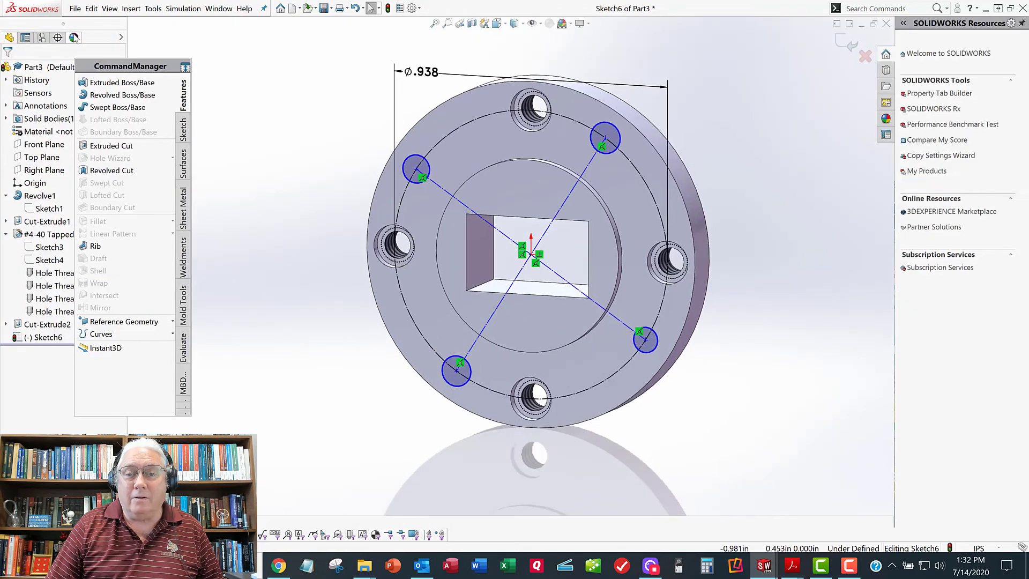
left_click_drag(144, 64, 177, 55)
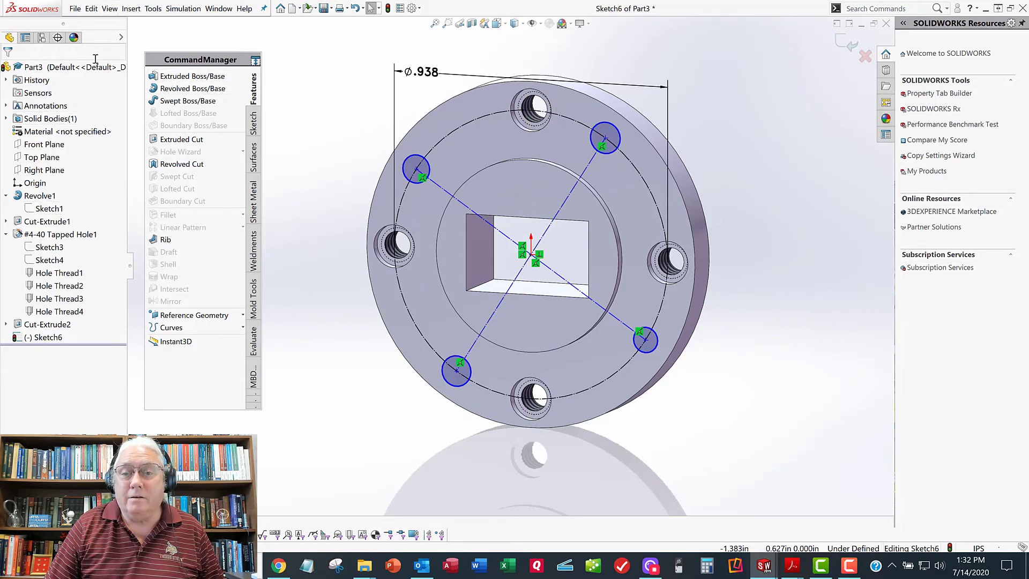
Step: Dimension the angle between the upper-left to lower-right diagonal and the Top Plane as 45°
left_click(253, 122)
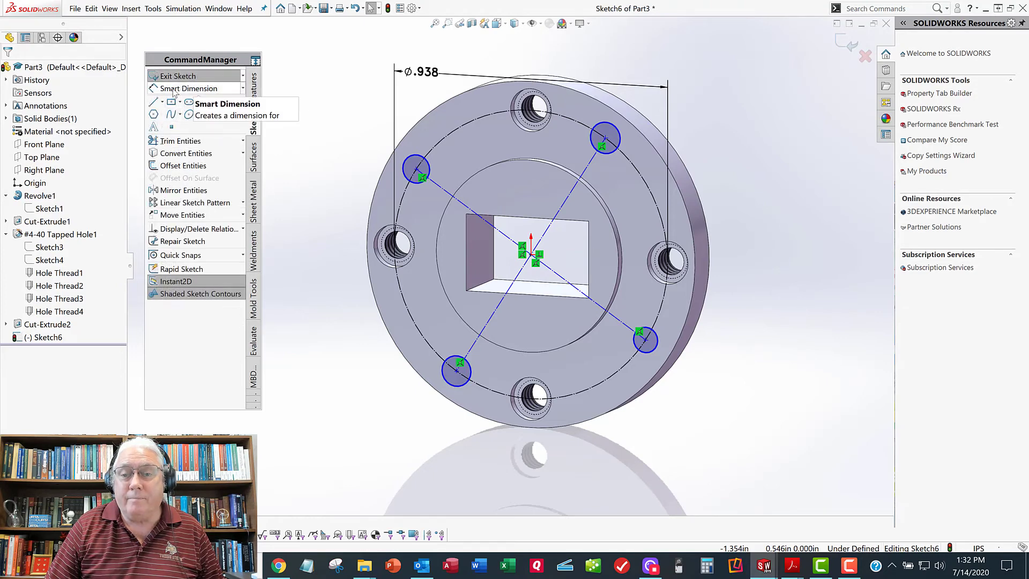
left_click(440, 186)
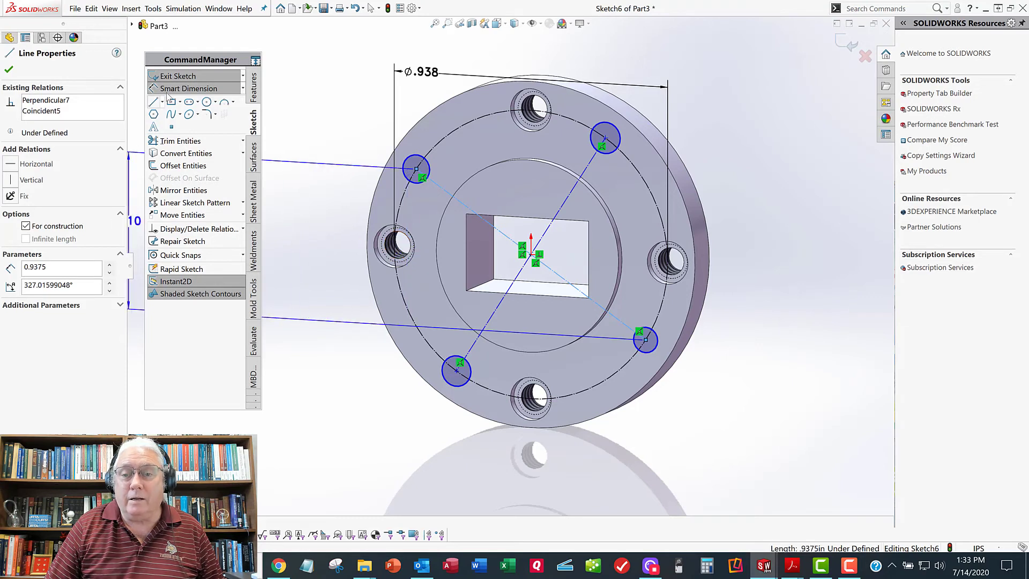
left_click_drag(198, 64, 231, 69)
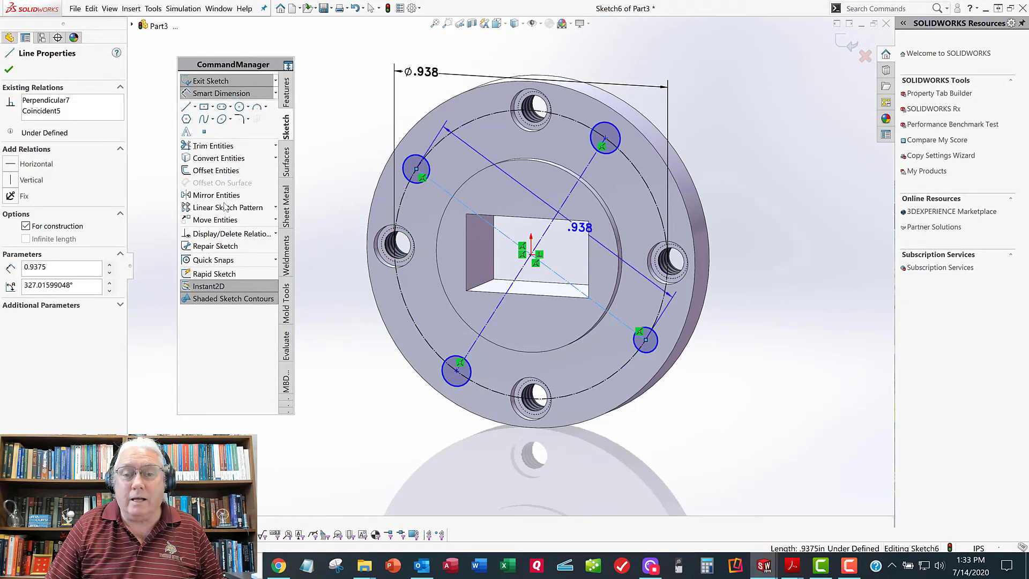
left_click(131, 25)
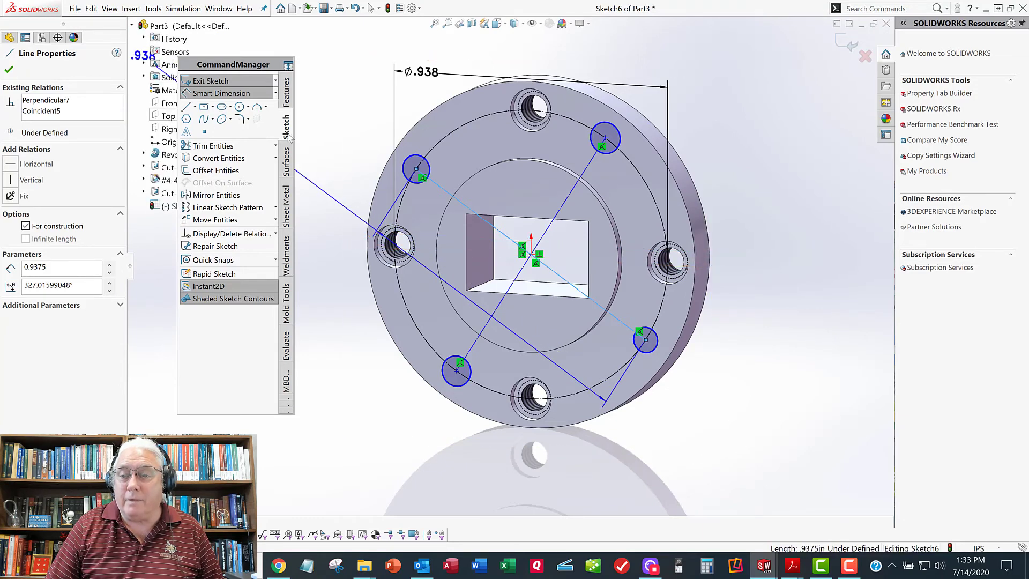
left_click(167, 117)
left_click(347, 173)
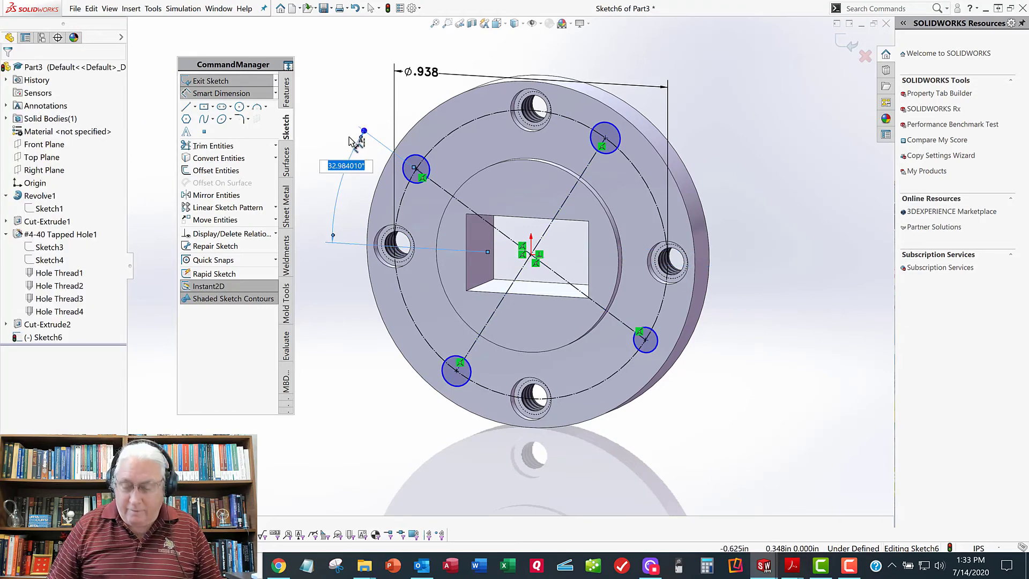
type("45")
key("Return")
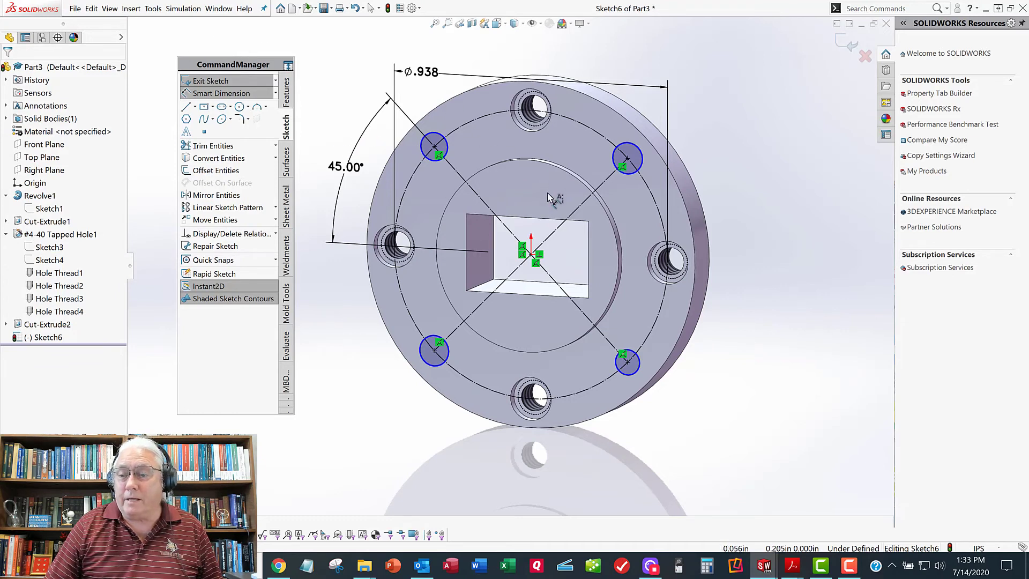
Step: Dimension the upper-right small circle's diameter as .067 in
left_click(627, 158)
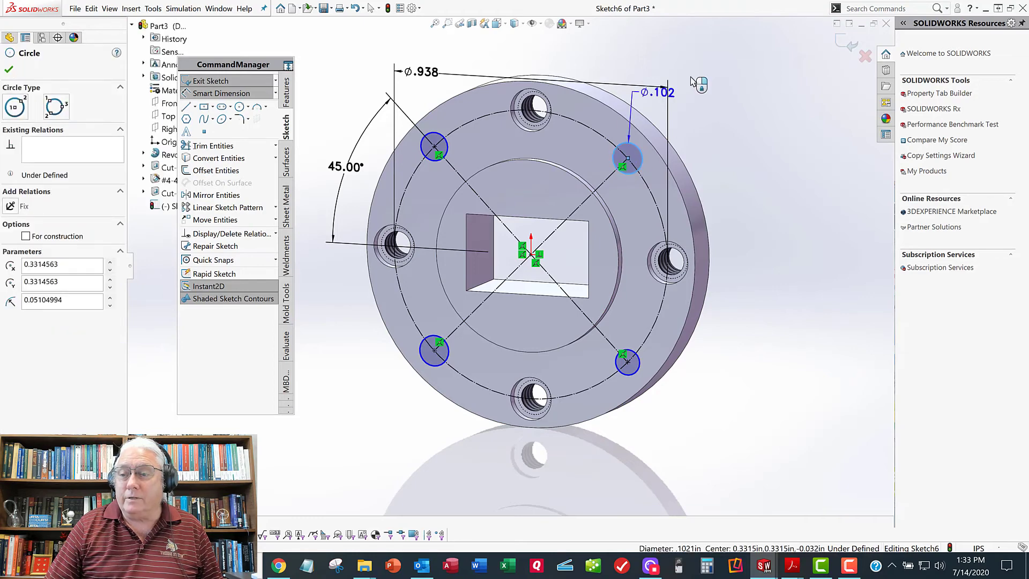
left_click(692, 76)
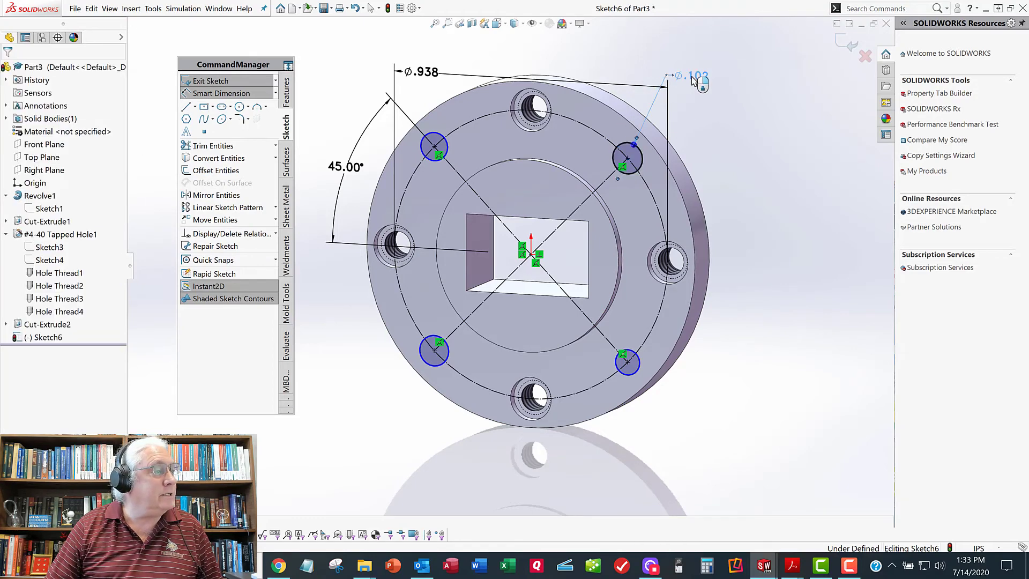
left_click(692, 77)
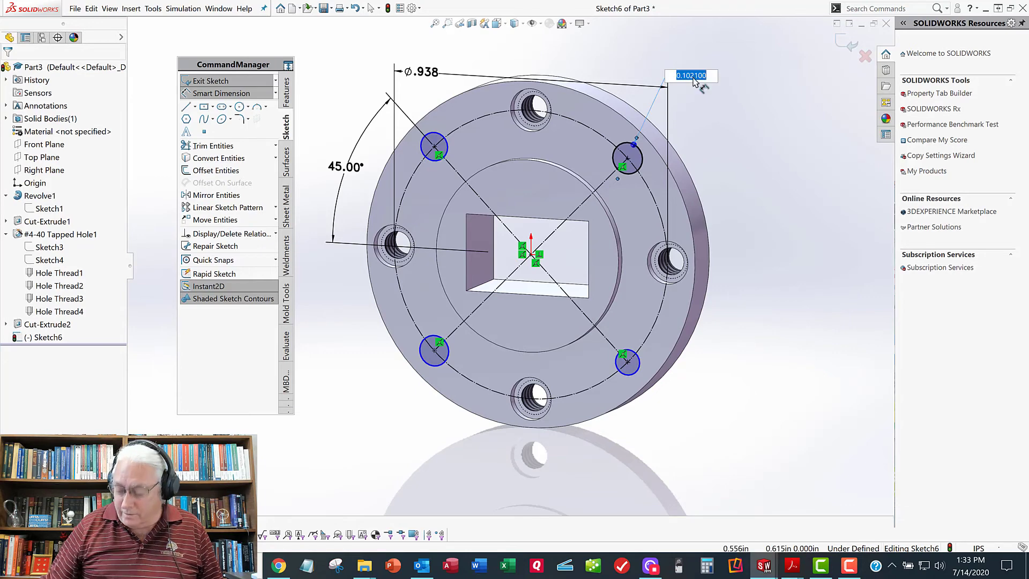
key("Return")
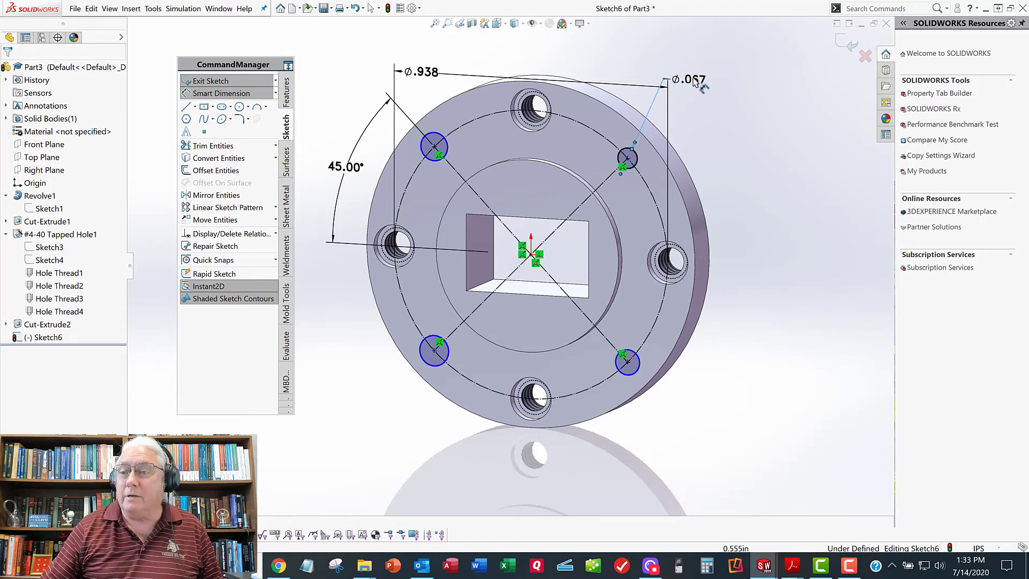
Step: Dimension the upper-left small circle's diameter as .0615 in and finish dimensioning
left_click(434, 133)
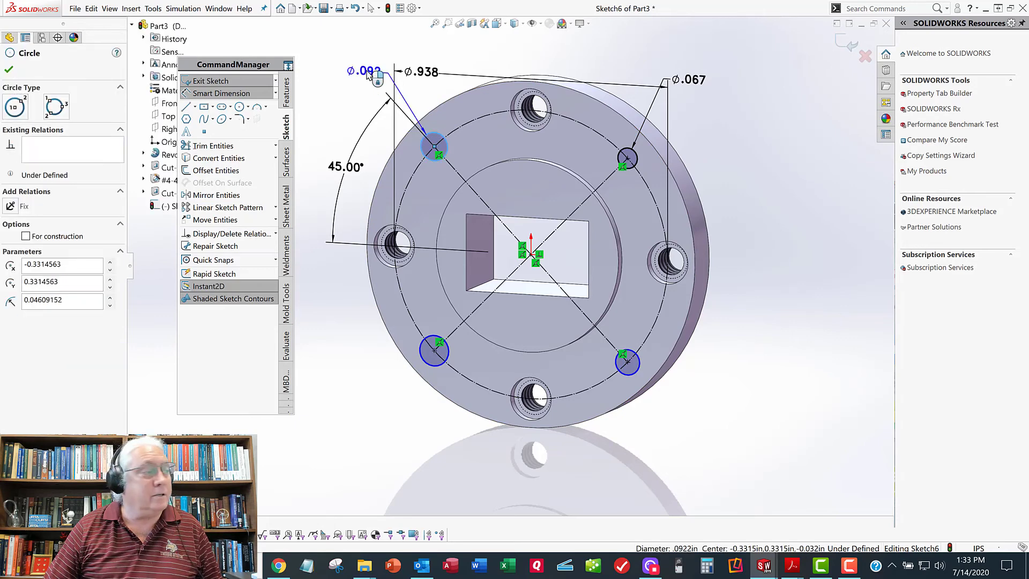
left_click(368, 75)
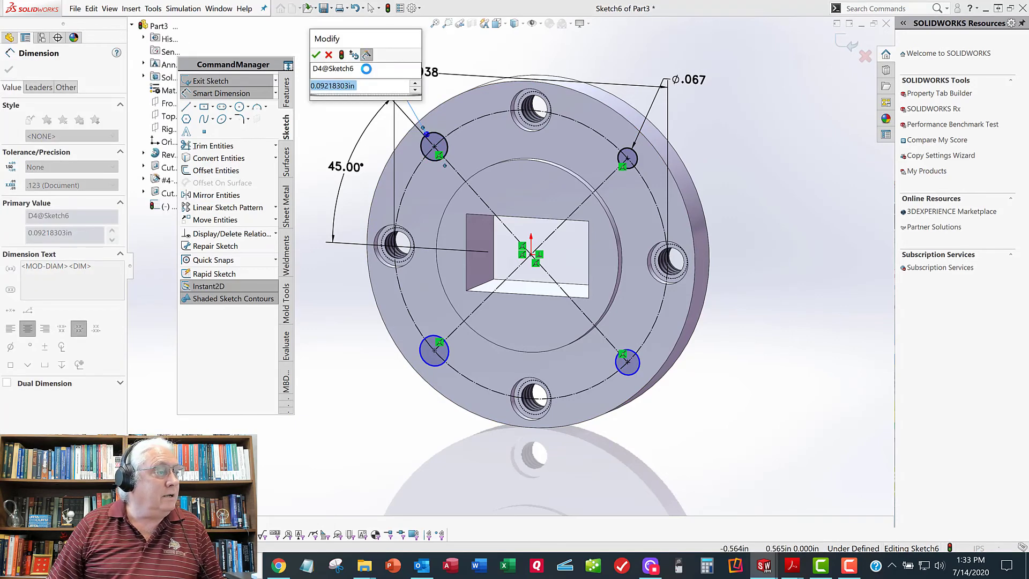
type(".0615")
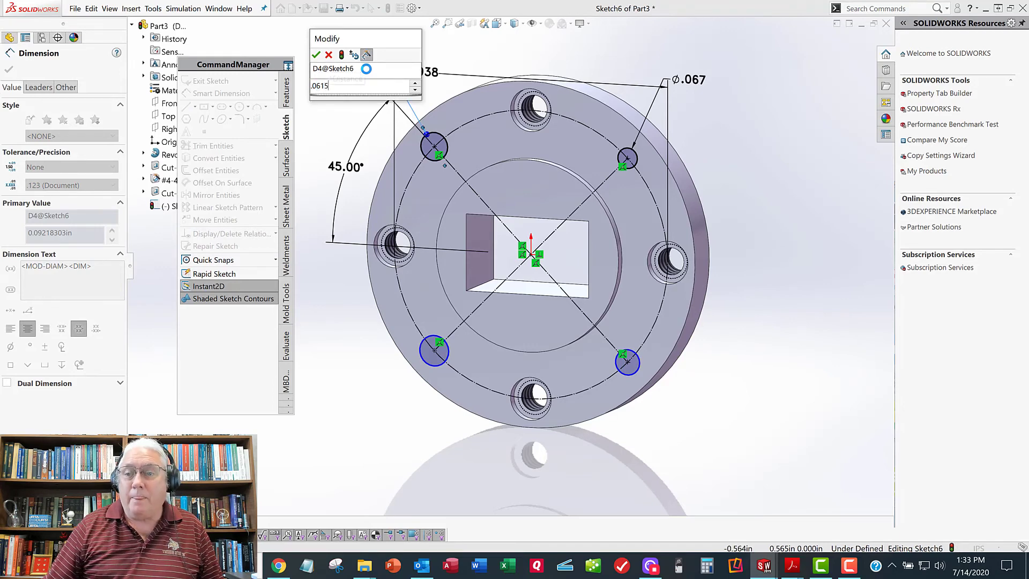
key("Return")
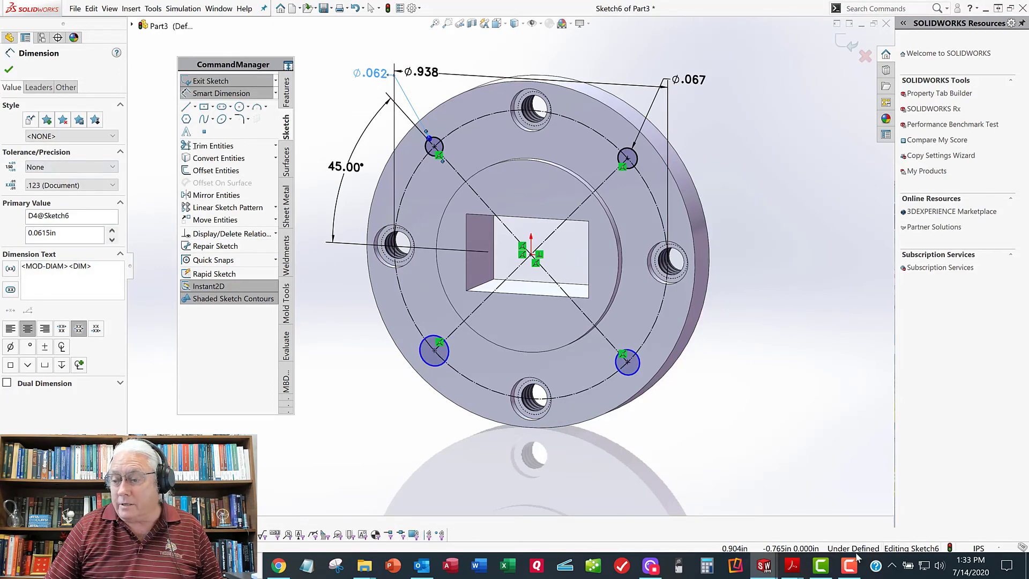
left_click(9, 70)
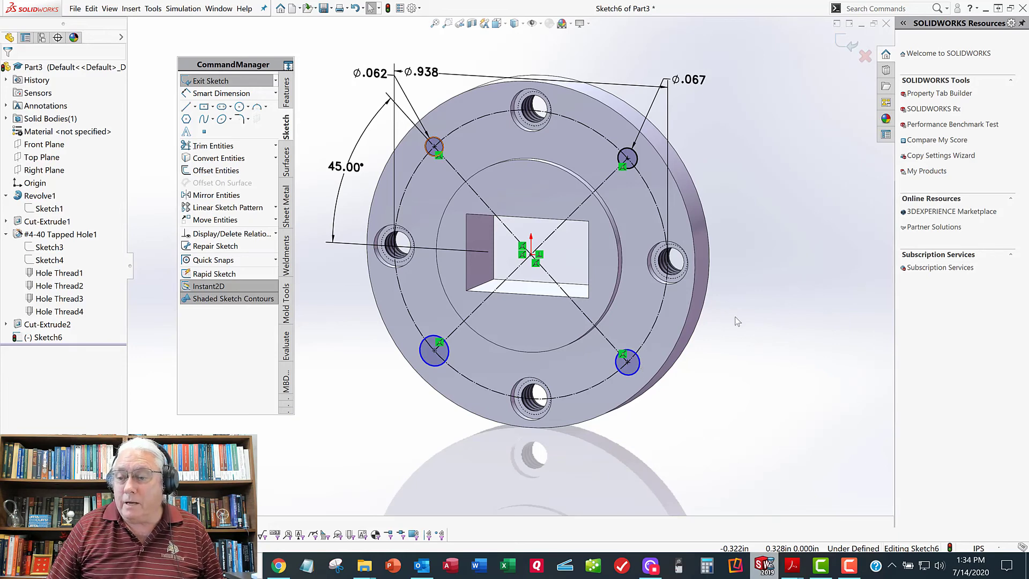
Step: Add an Equal relation between the upper-left and lower-right small circles
left_click(643, 369)
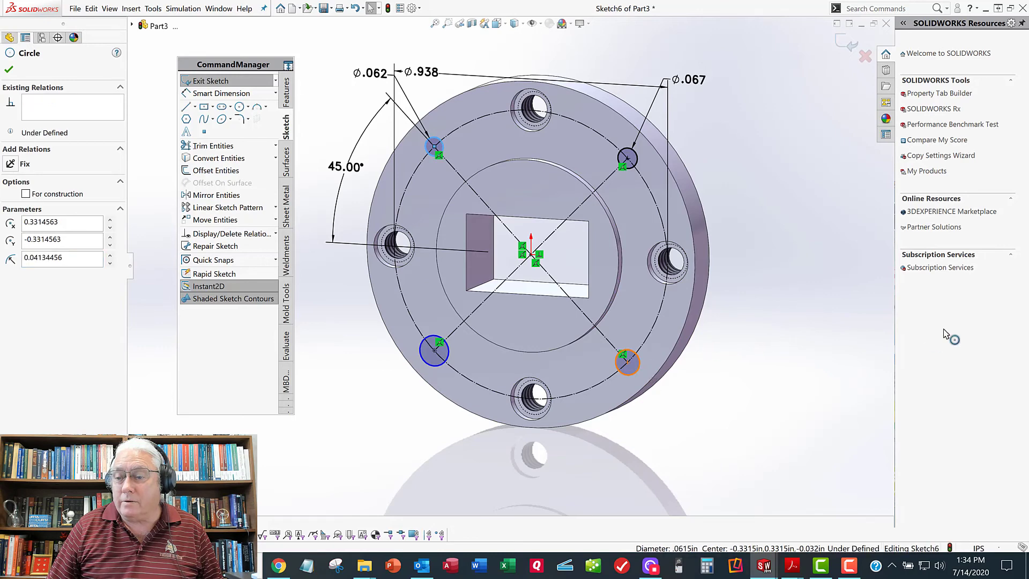
left_click(631, 361, "ctrl")
left_click(8, 259)
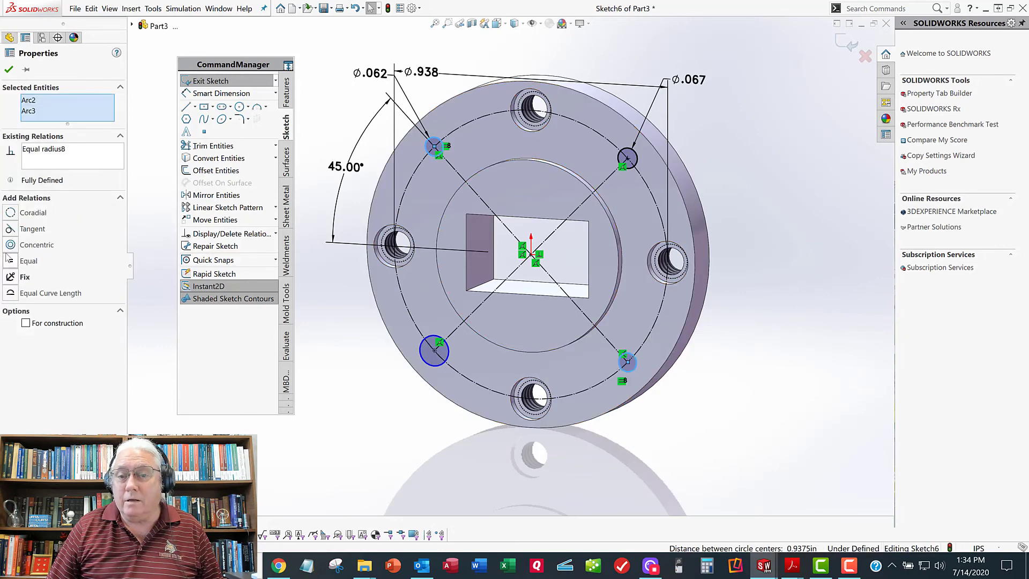
left_click(8, 70)
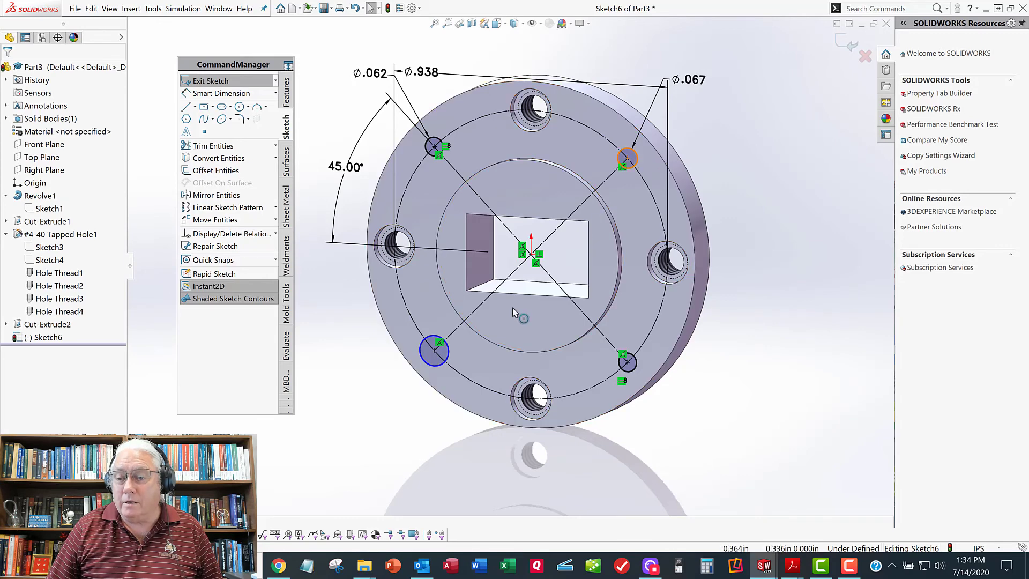
Step: Add an Equal relation between the upper-right and lower-left small circles and exit the sketch
left_click(448, 360)
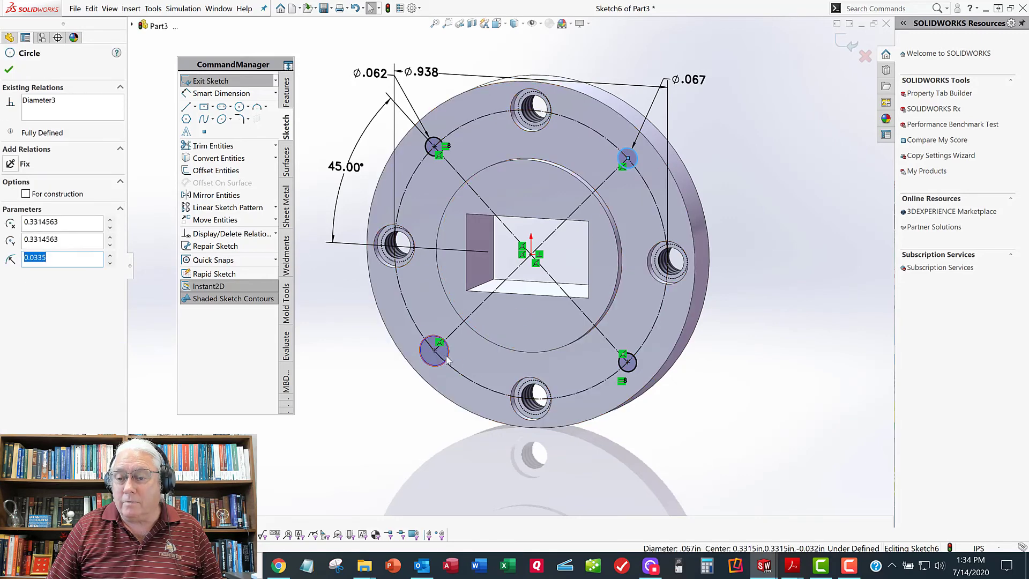
left_click(438, 356, "ctrl")
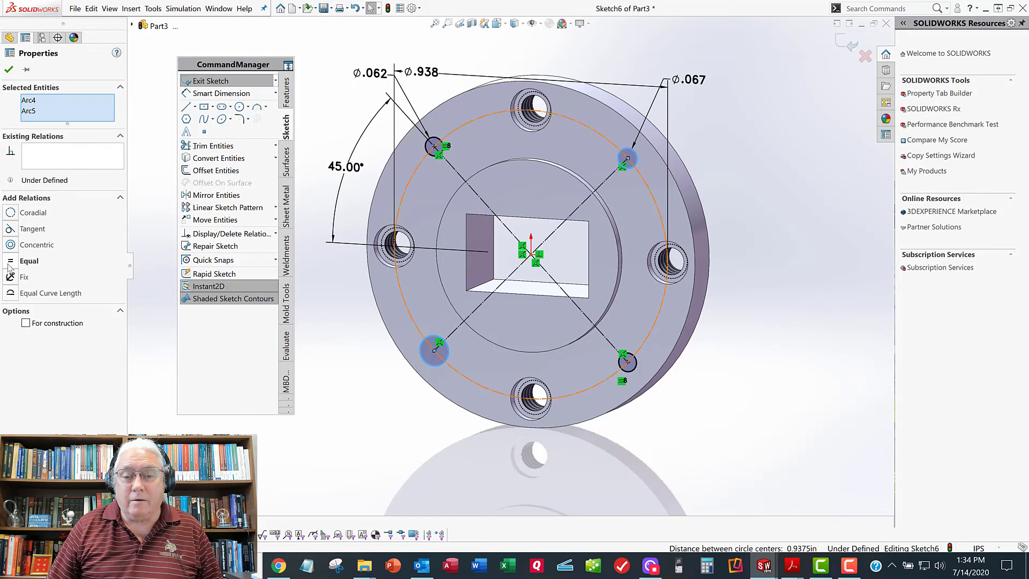
left_click(10, 262)
left_click(9, 70)
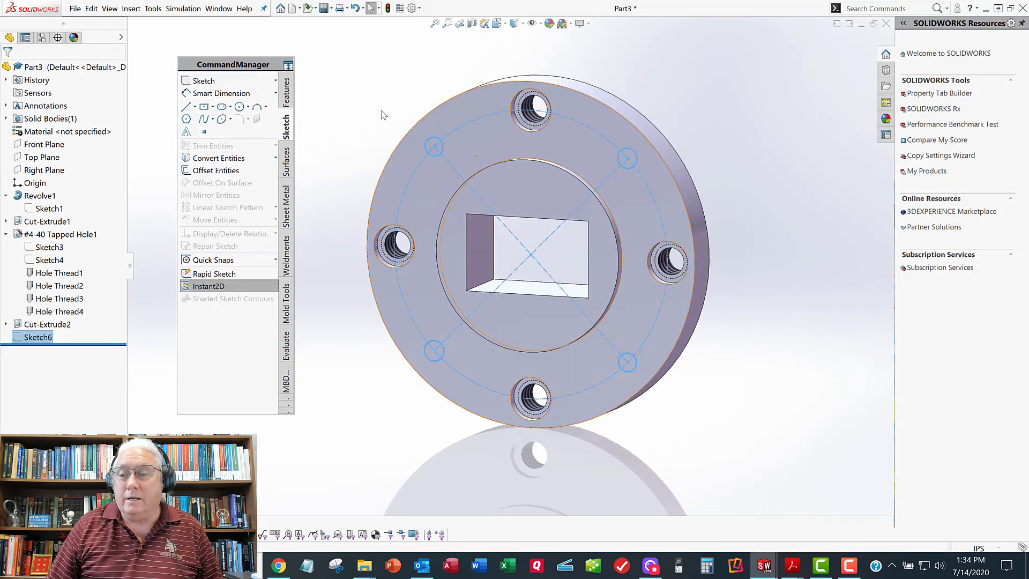
Step: Extrude-cut the sketch with the four small circles Through All the flange
left_click(54, 376)
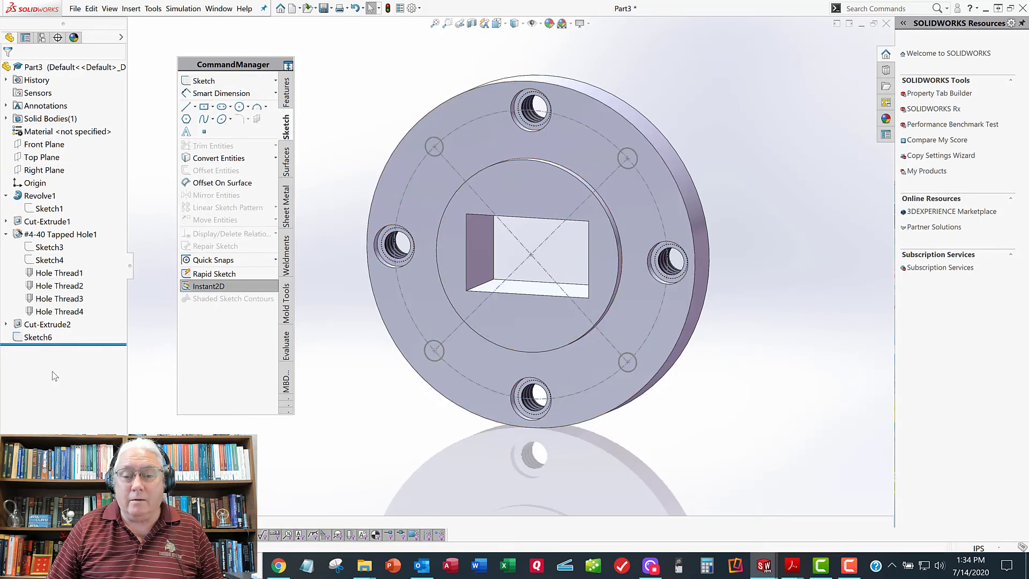
left_click(38, 337)
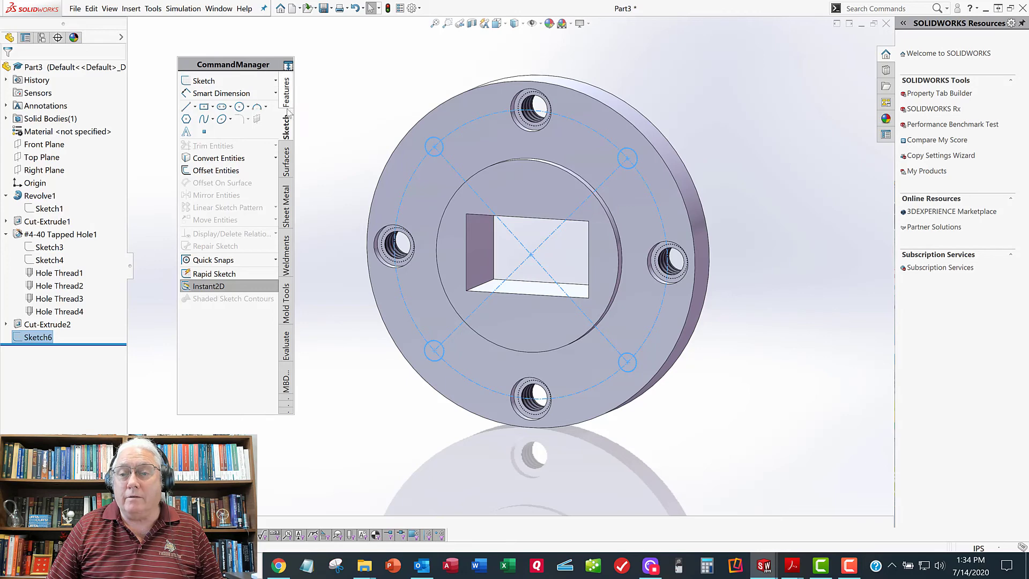
left_click(285, 93)
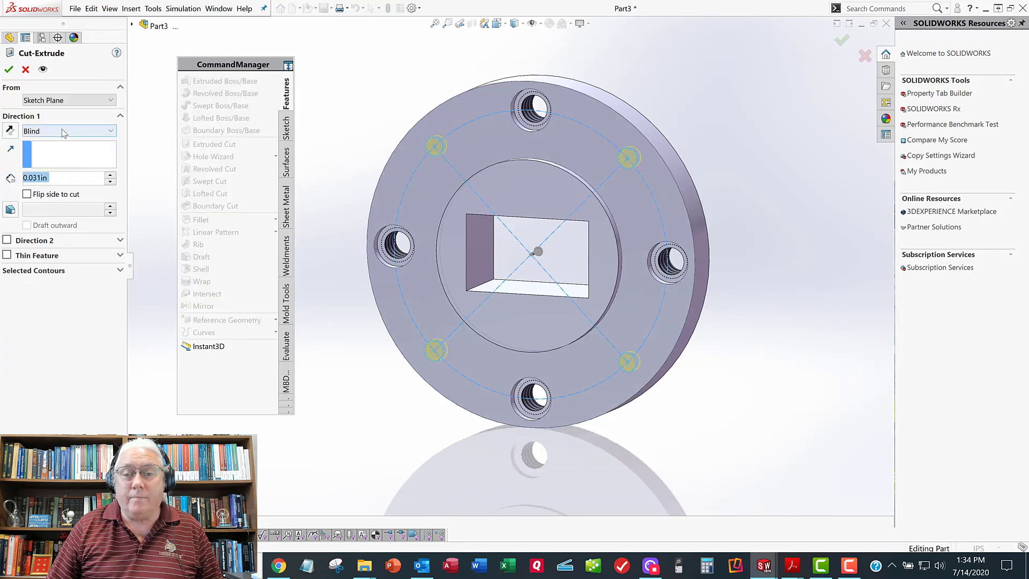
left_click(63, 130)
left_click(40, 150)
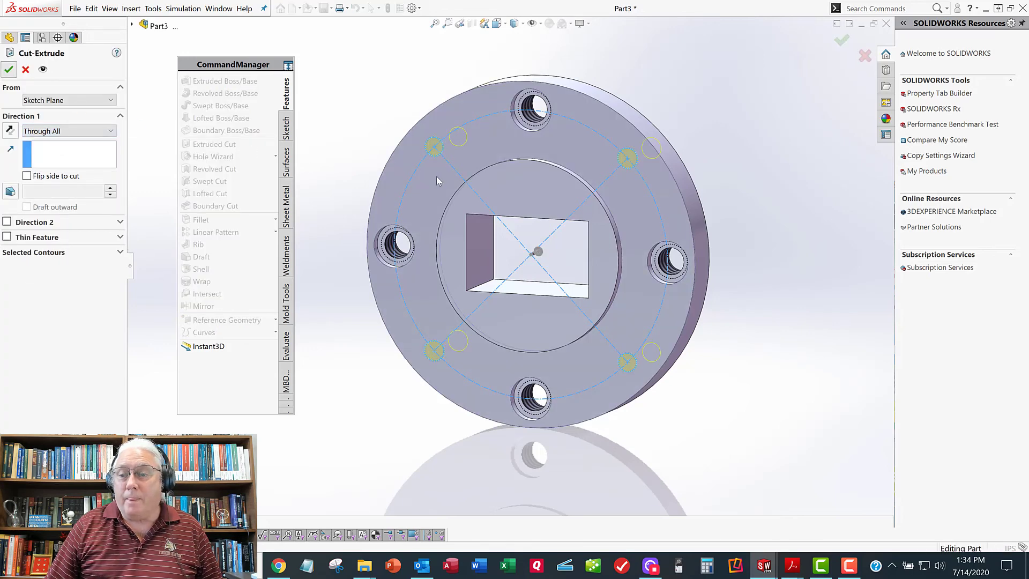
key("Return")
middle_click_drag(502, 184, 482, 202)
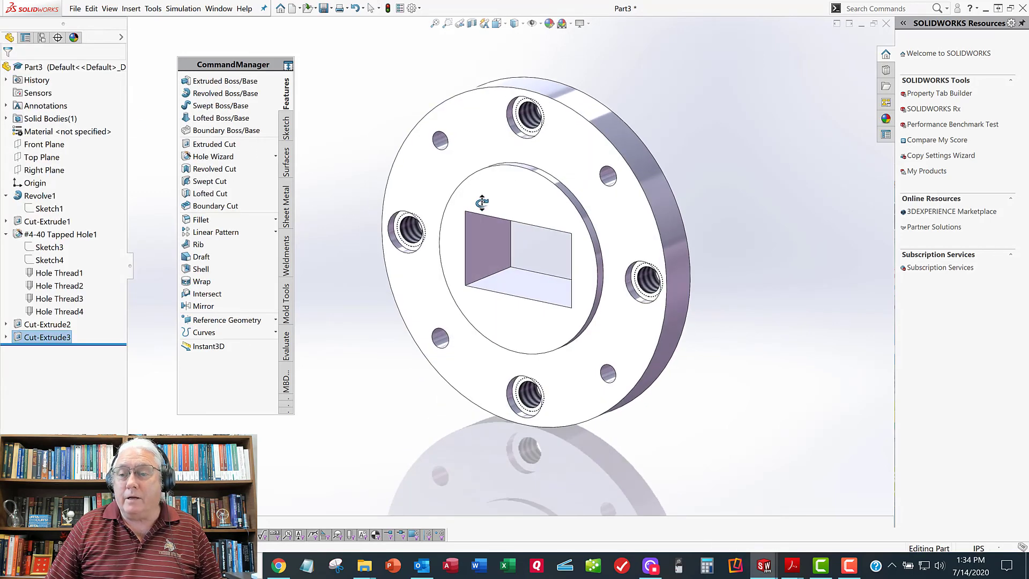
scroll(466, 222, "down", 2)
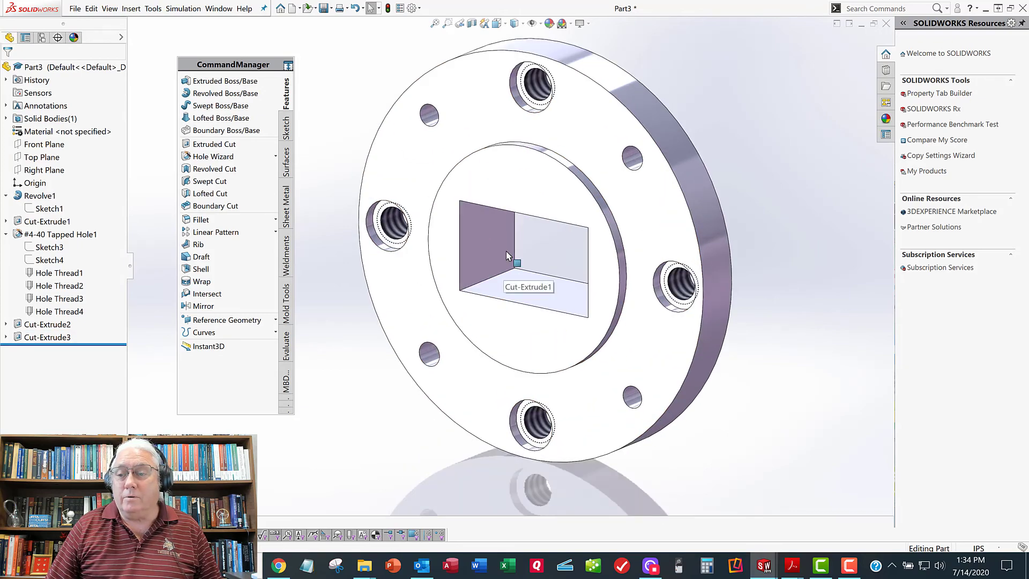
scroll(508, 256, "up", 1)
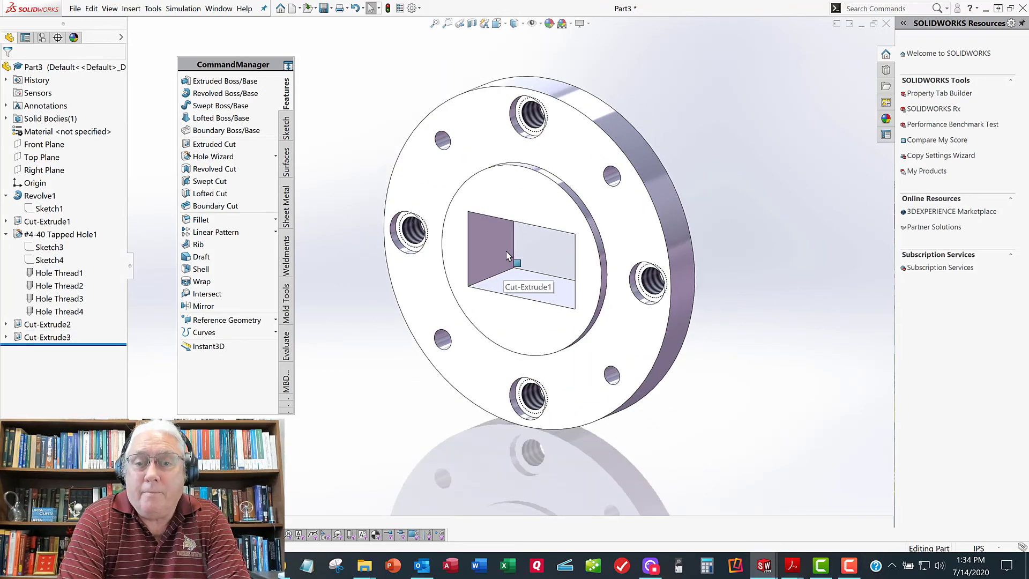